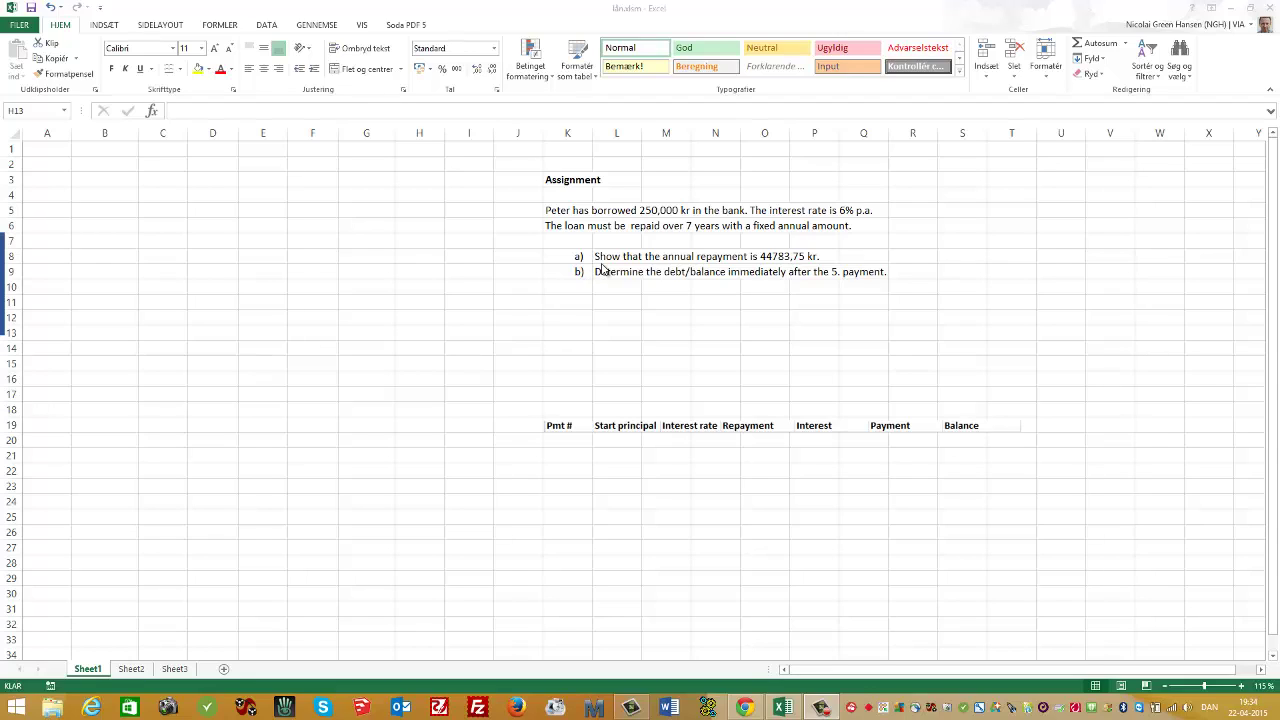
Step: Switch to Chrome and open the Types of loans PDF from the English Math and physics manuals on the Structural Design site
left_click(745, 708)
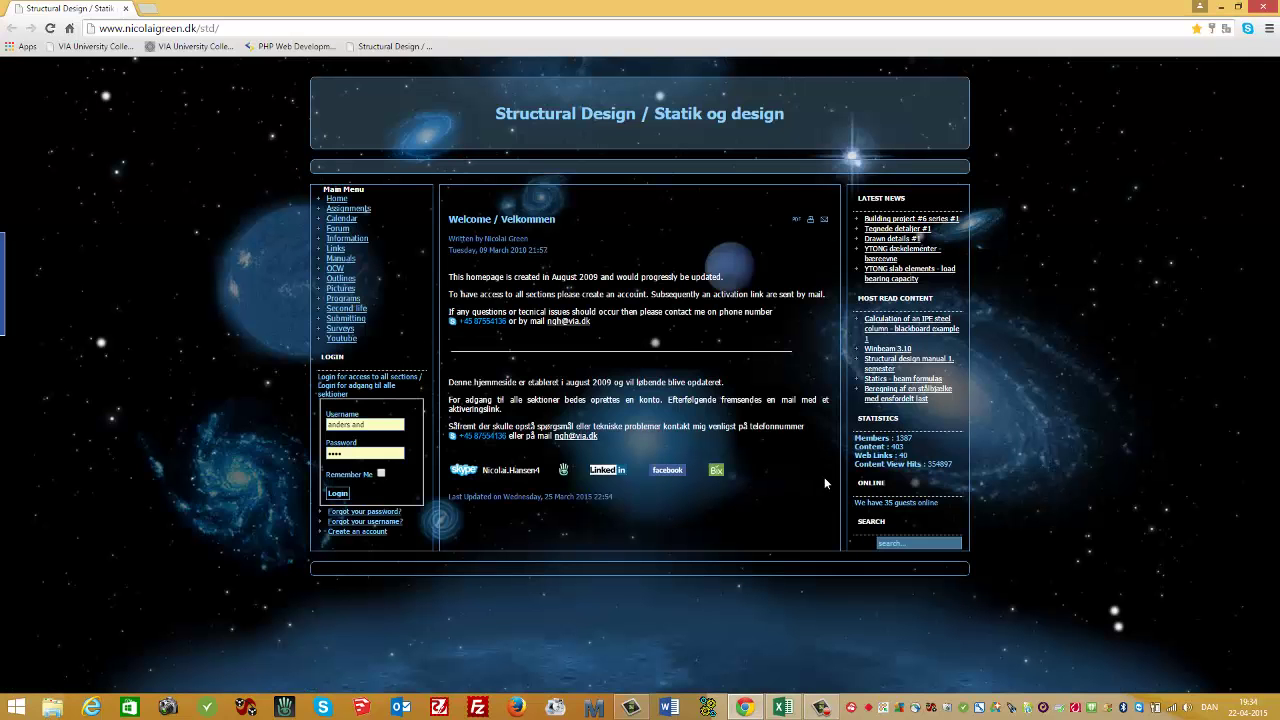
left_click(345, 260)
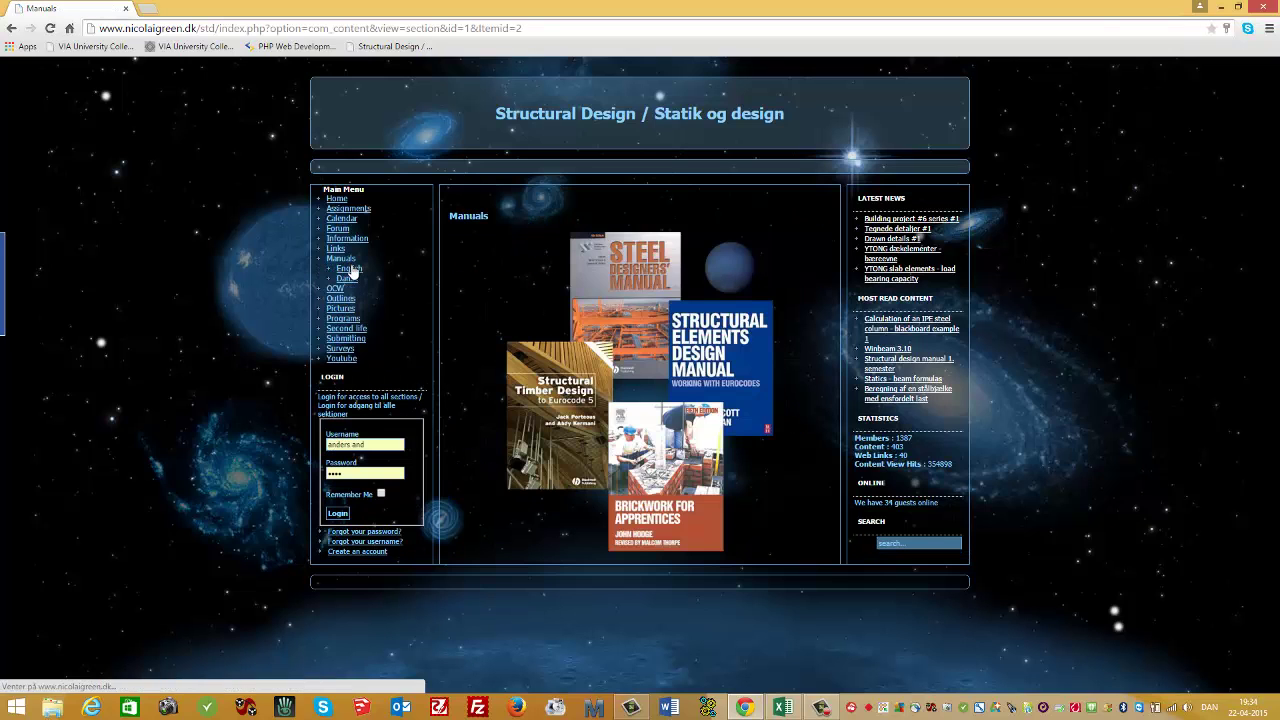
left_click(352, 269)
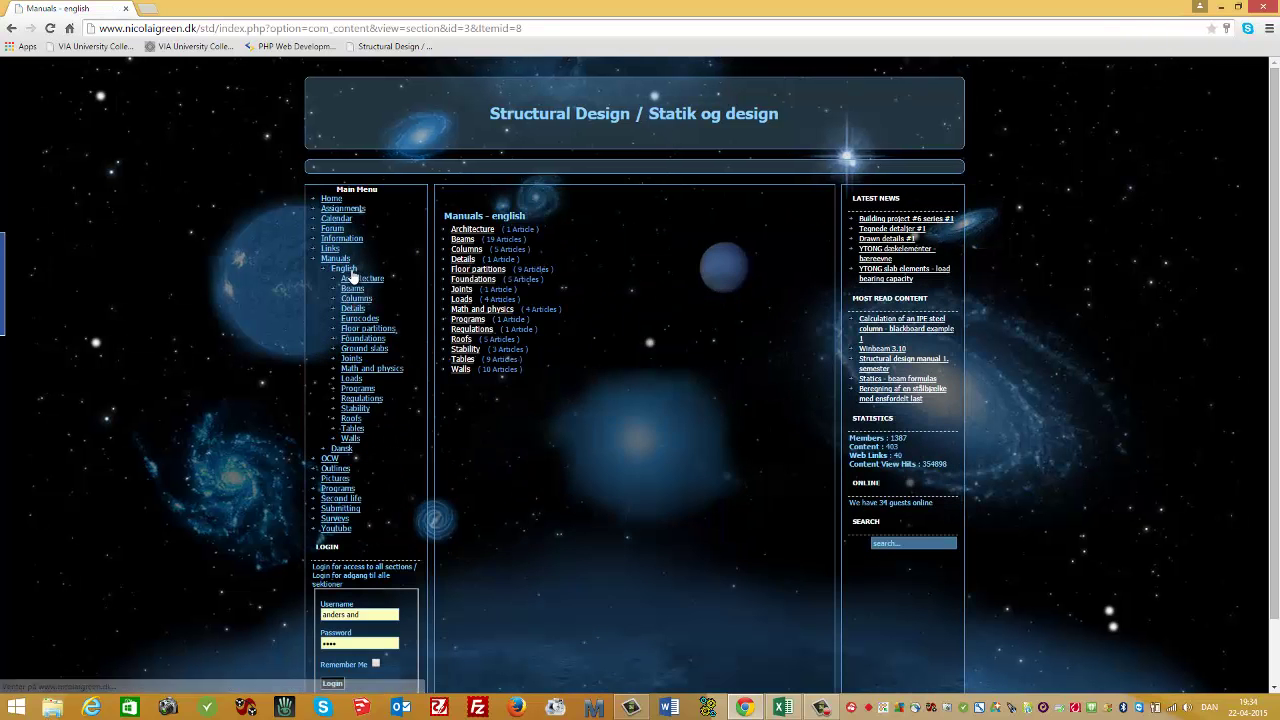
left_click(381, 372)
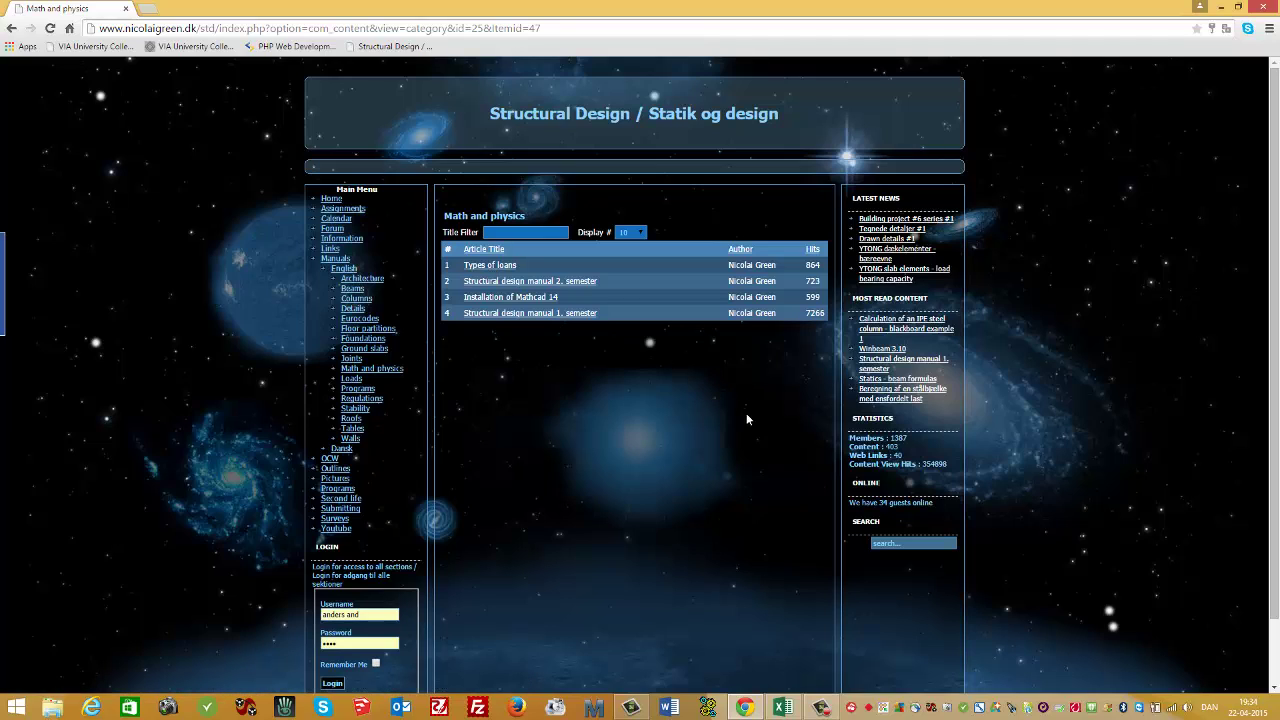
left_click(497, 266)
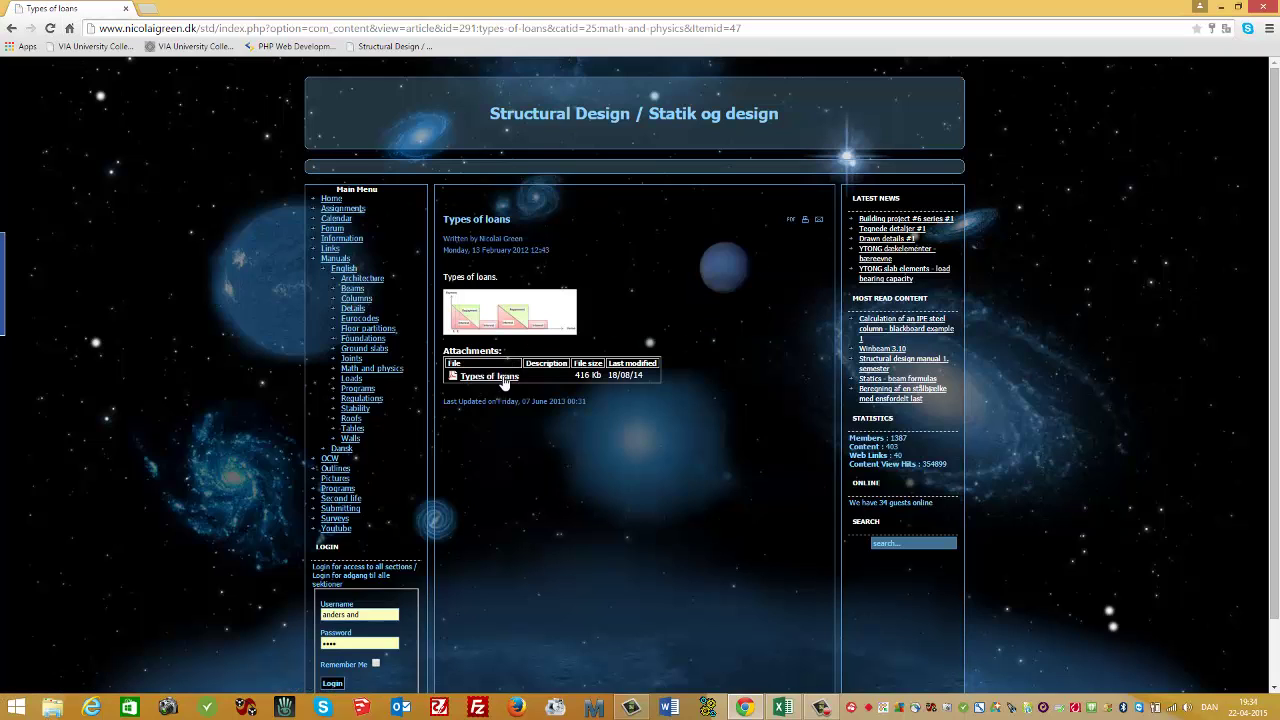
left_click(506, 375)
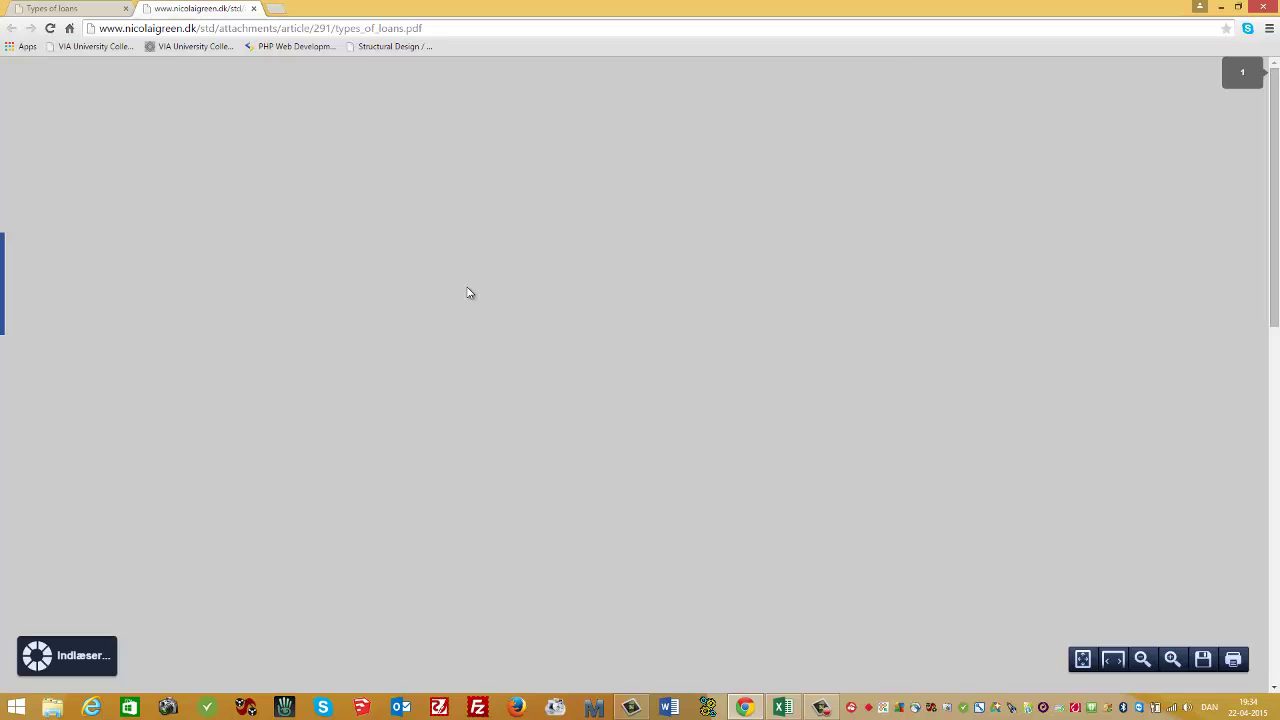
Step: Take a screen capture of the Annuity payment formula and its symbol legend on page 2 of the PDF
scroll(604, 424, "down", 5)
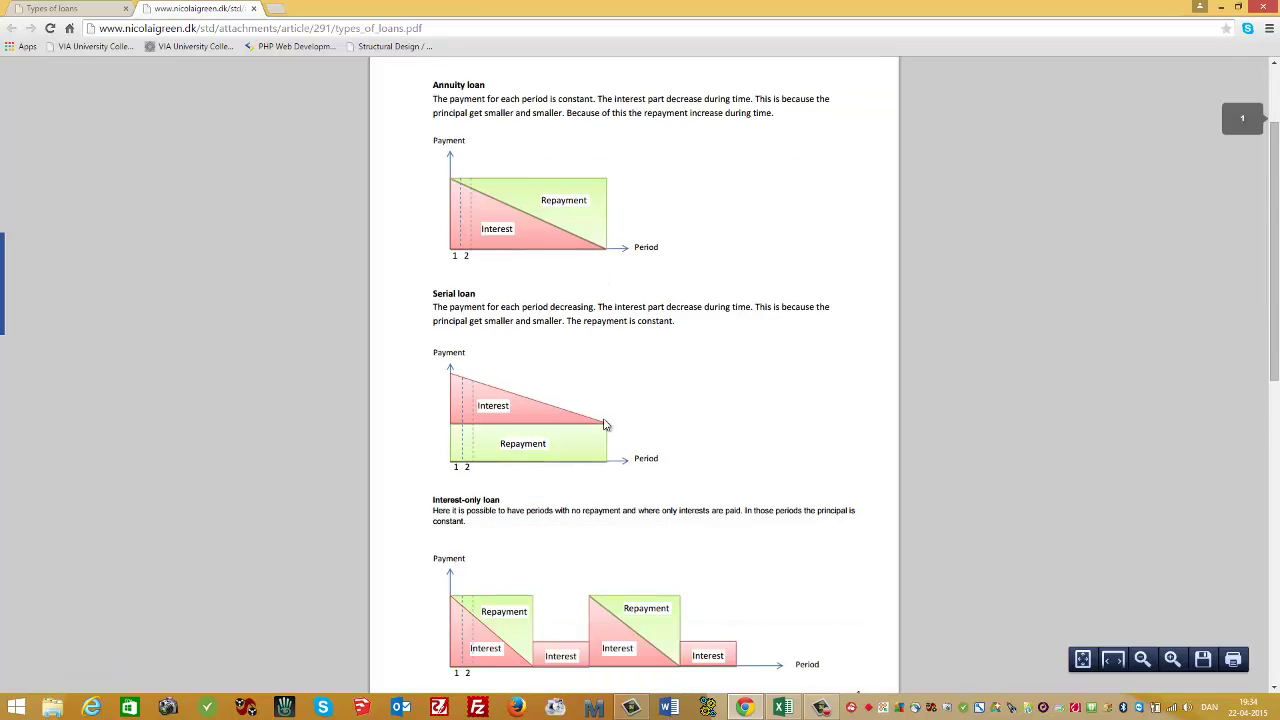
scroll(604, 424, "down", 4)
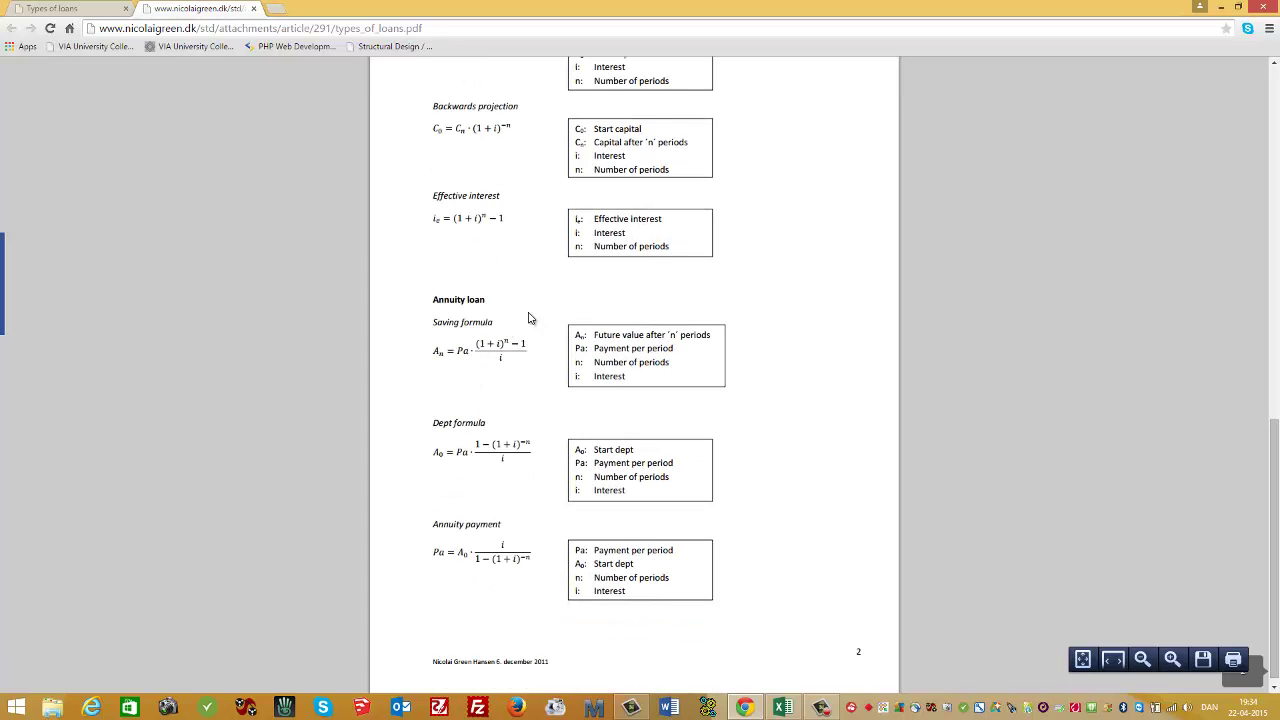
scroll(528, 400, "down", 1)
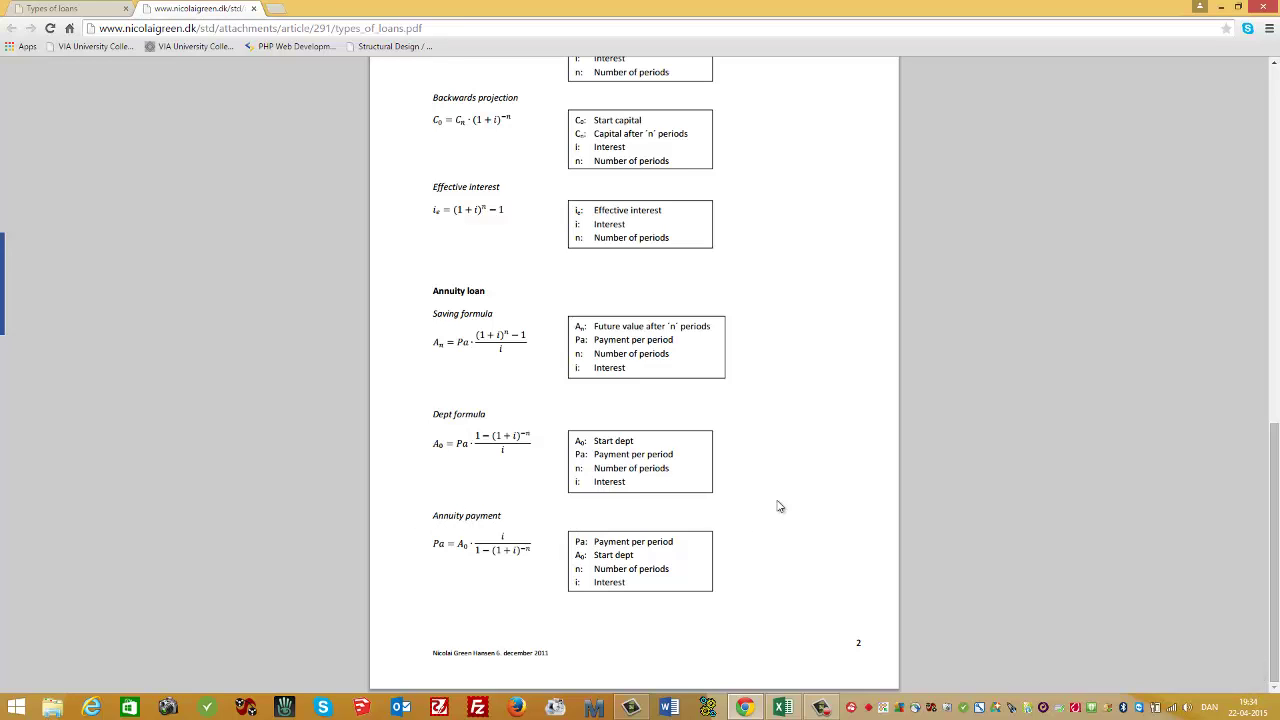
key("Print")
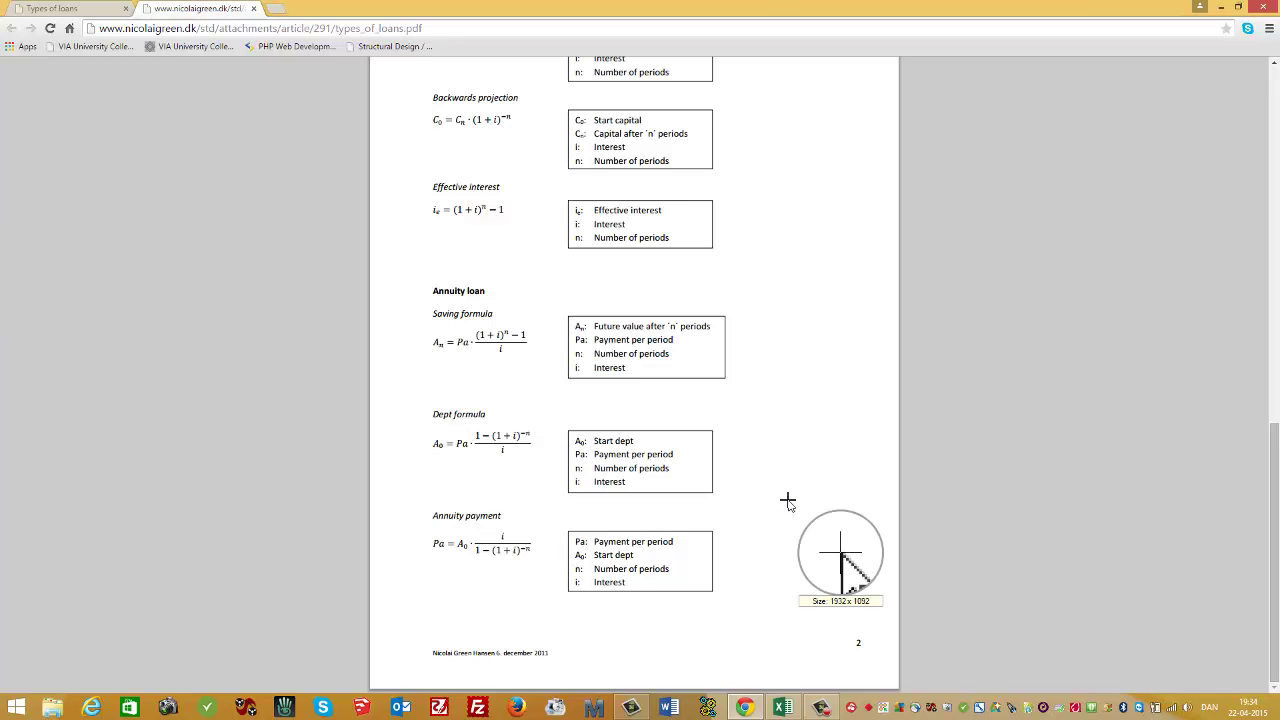
left_click_drag(421, 606, 721, 506)
key("Return")
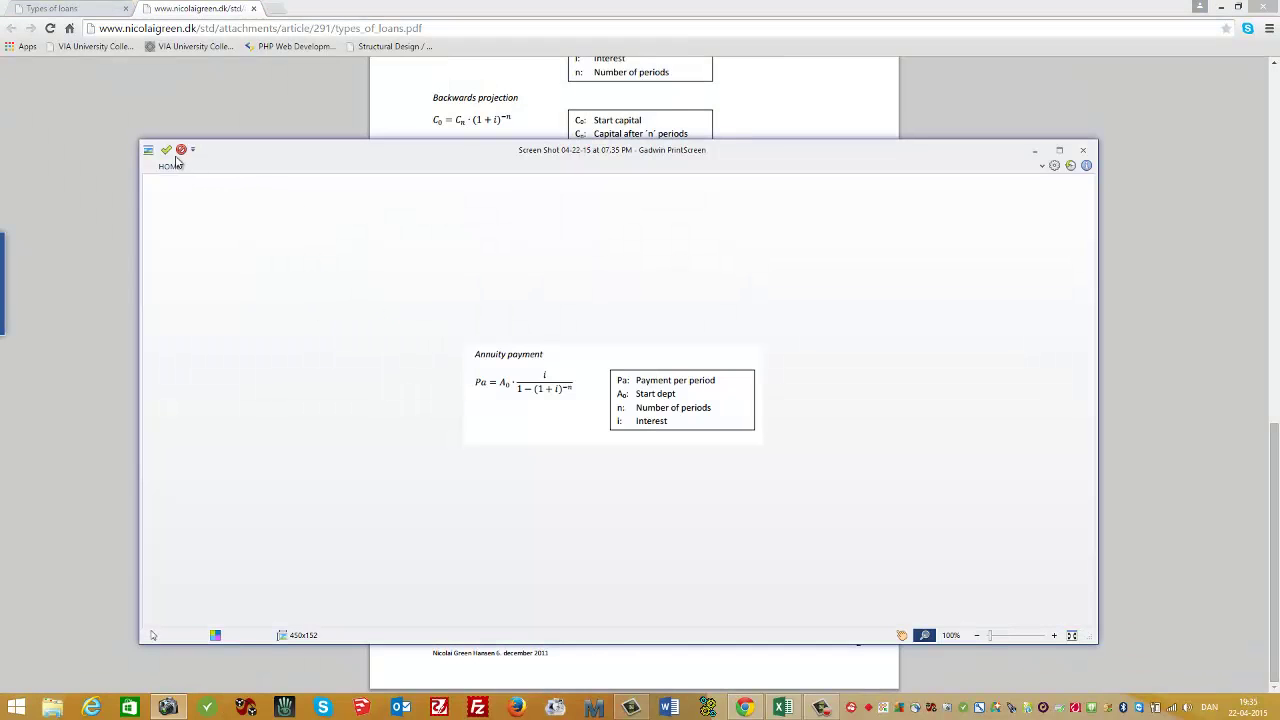
left_click(166, 152)
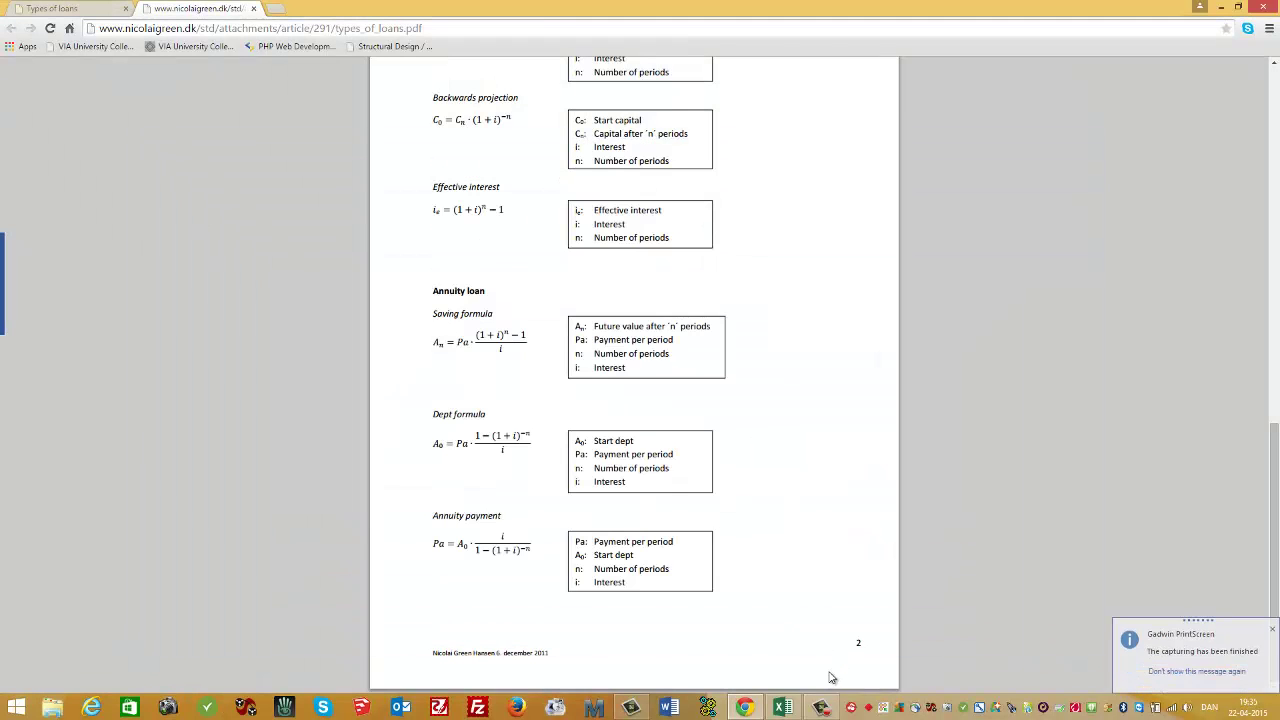
Step: Switch to Excel, paste the captured formula picture and place it between the assignment text and the payment table headers
left_click(783, 707)
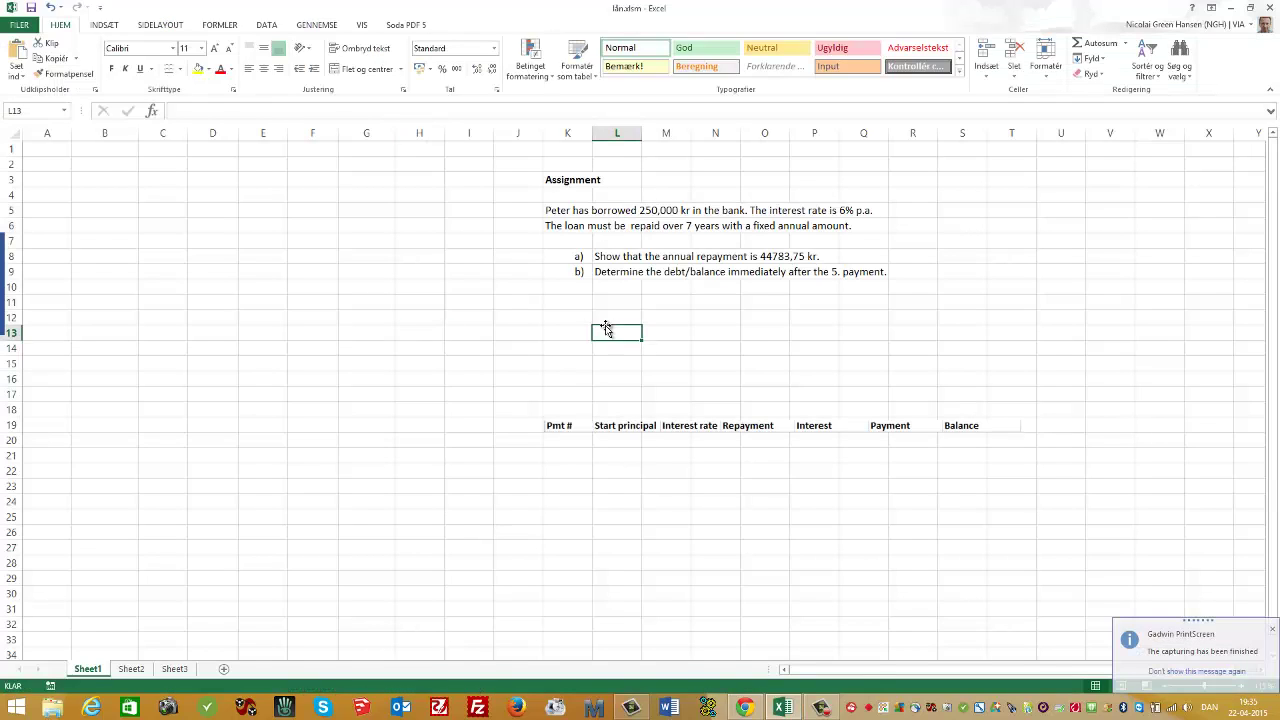
key("ctrl+v")
left_click_drag(689, 319, 656, 310)
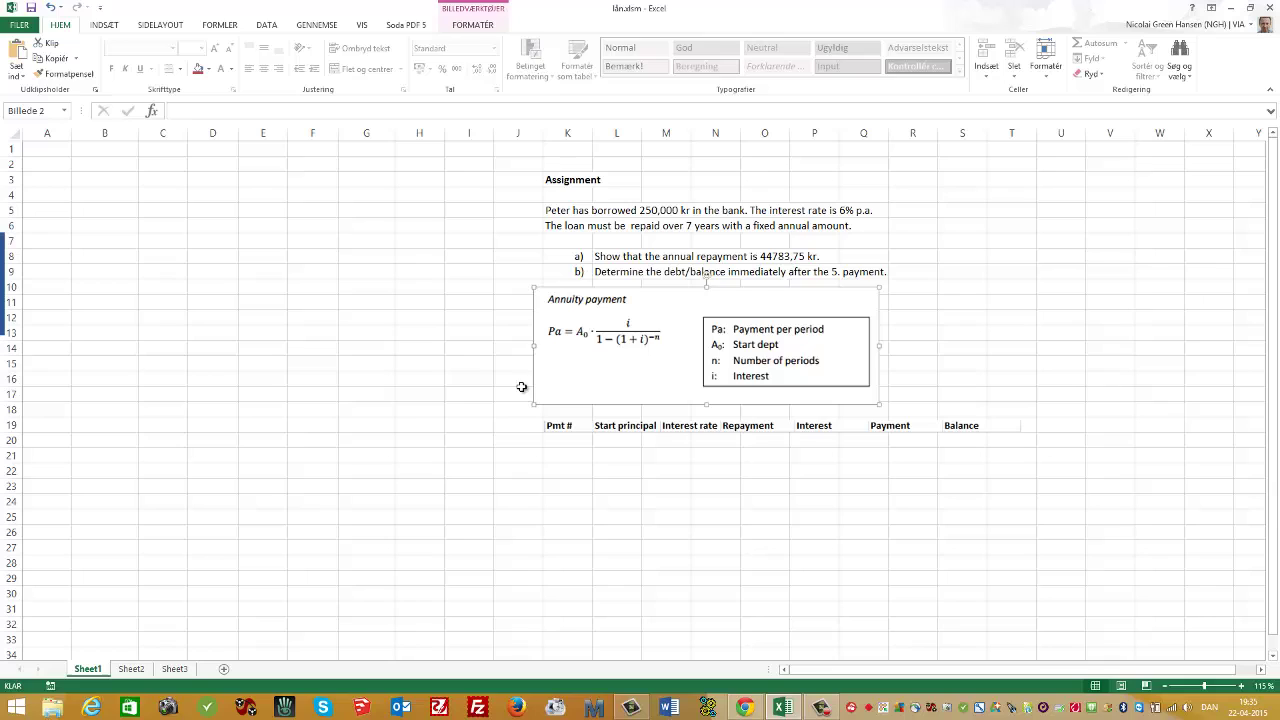
left_click(407, 412)
left_click(270, 330)
Step: Enter the title "Annuity loan" in cell A1 and format it bold at font size 14
left_click(53, 152)
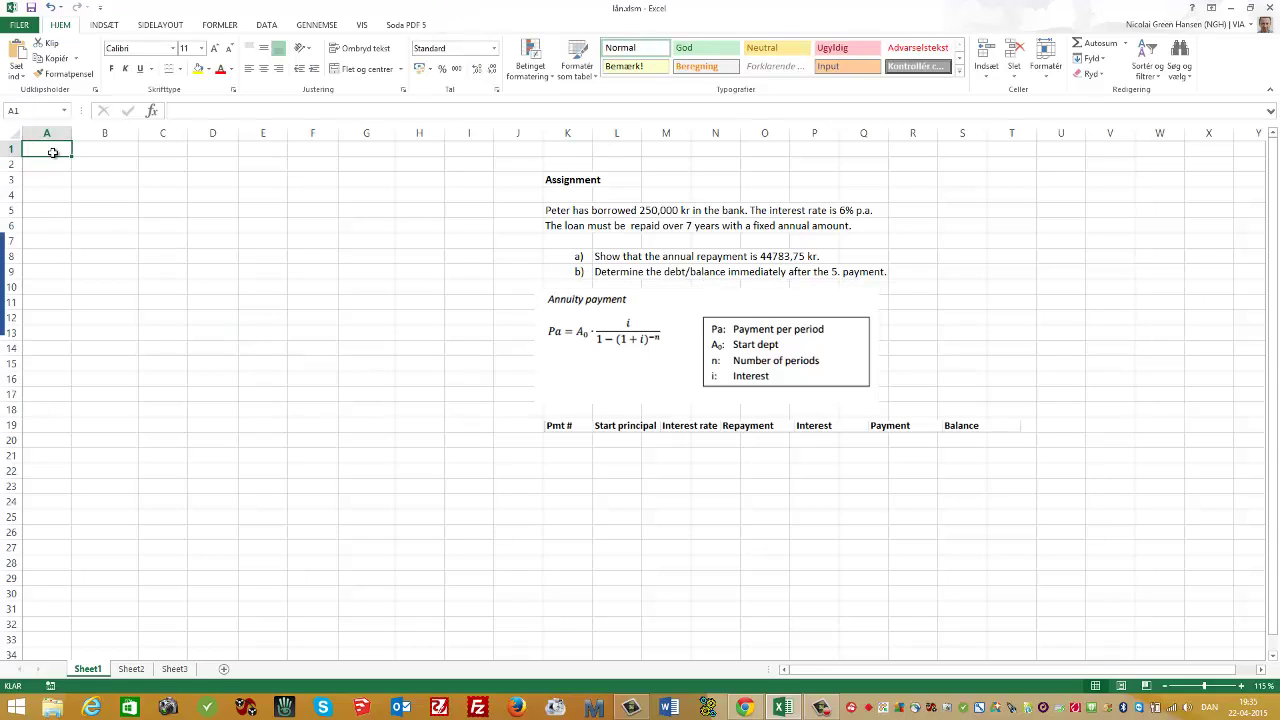
type("Annui")
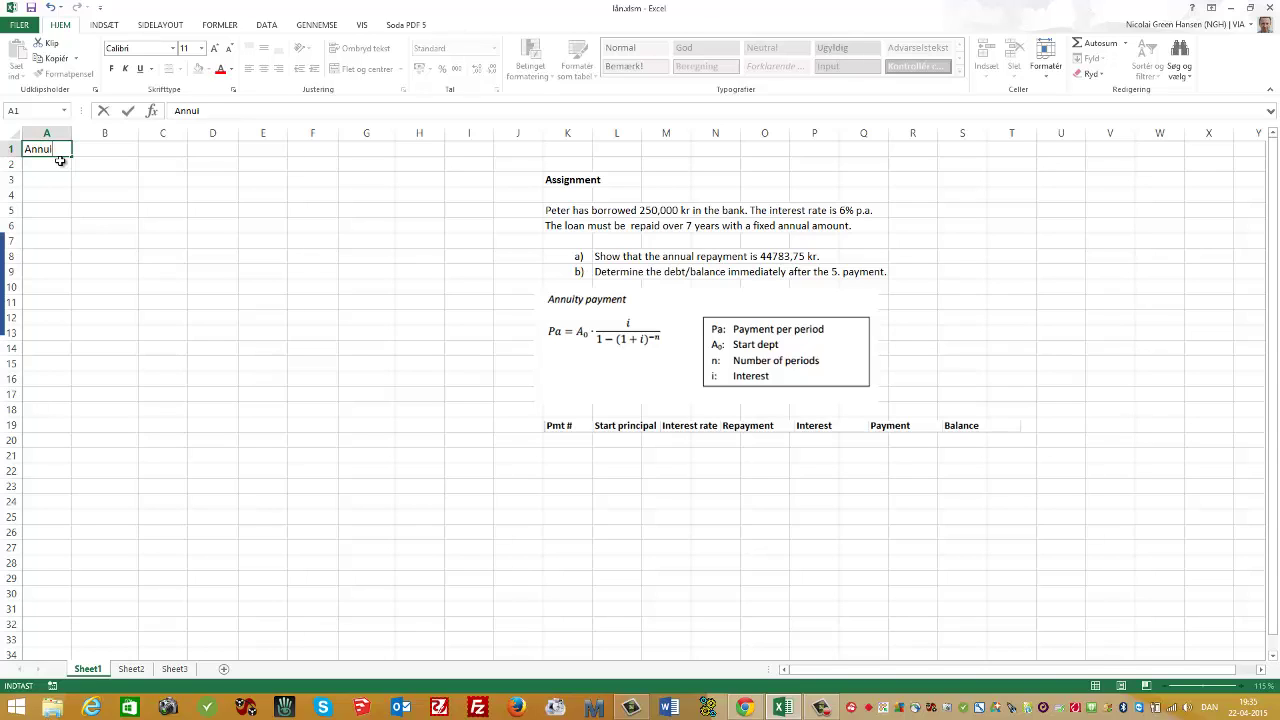
type("ty loan")
key("Tab")
left_click(46, 152)
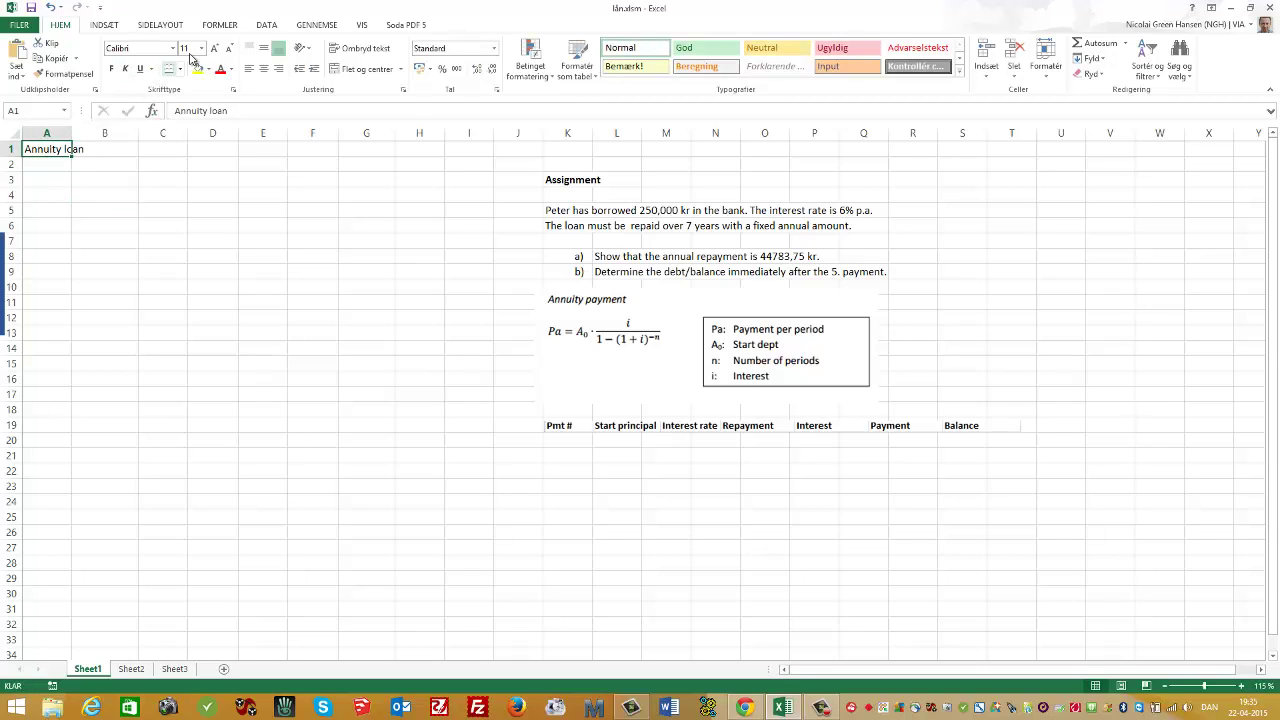
left_click(201, 48)
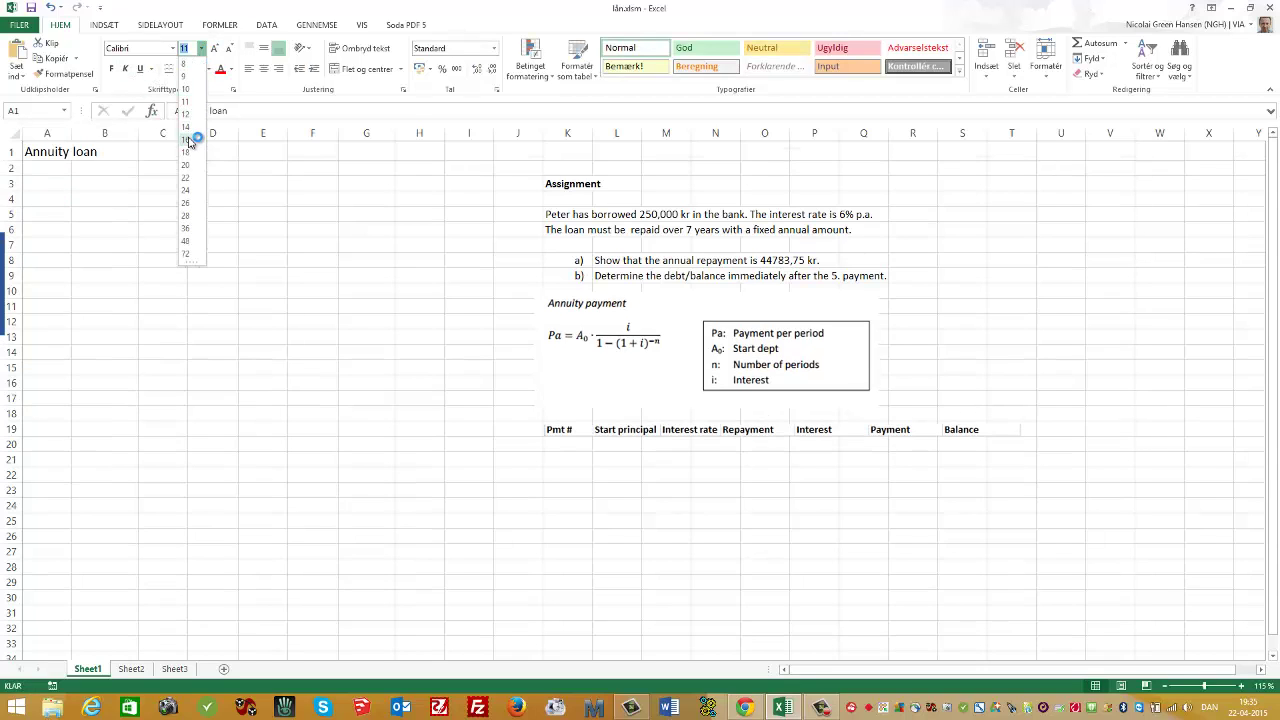
left_click(186, 127)
left_click(111, 68)
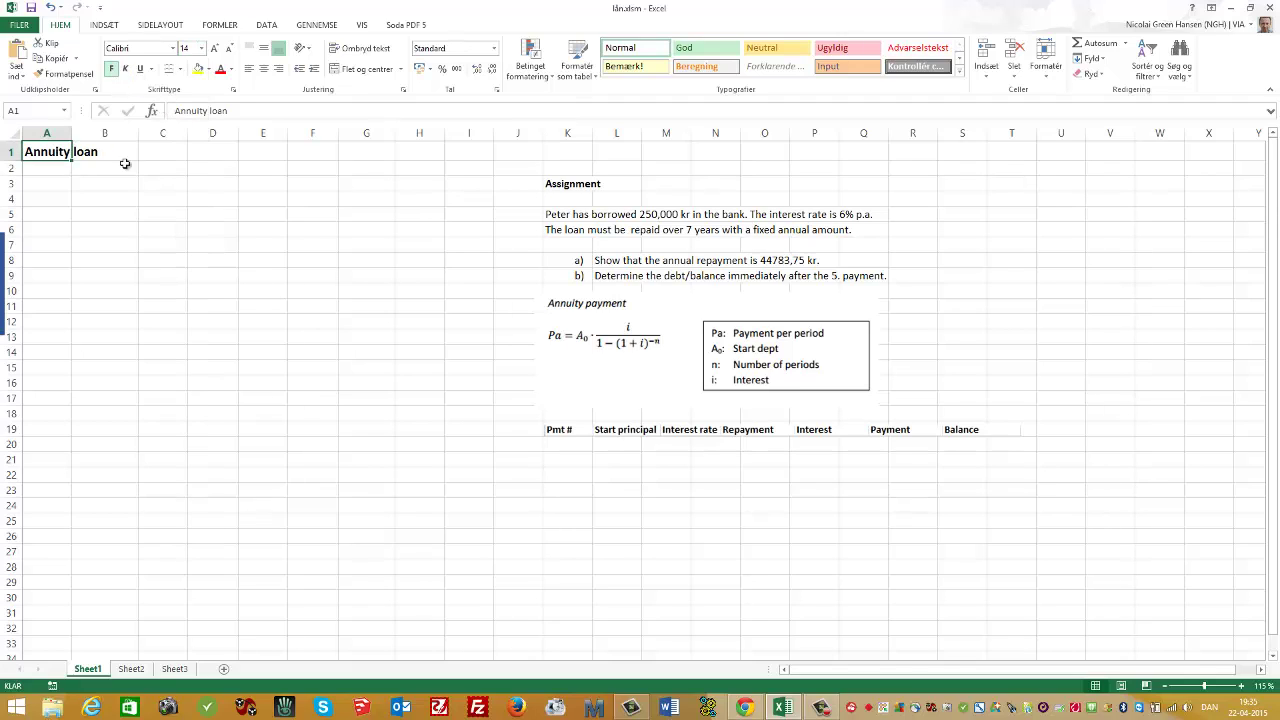
Step: Enter the label "Start dept A0 =" in cell A3 with the 0 formatted as subscript
left_click(50, 183)
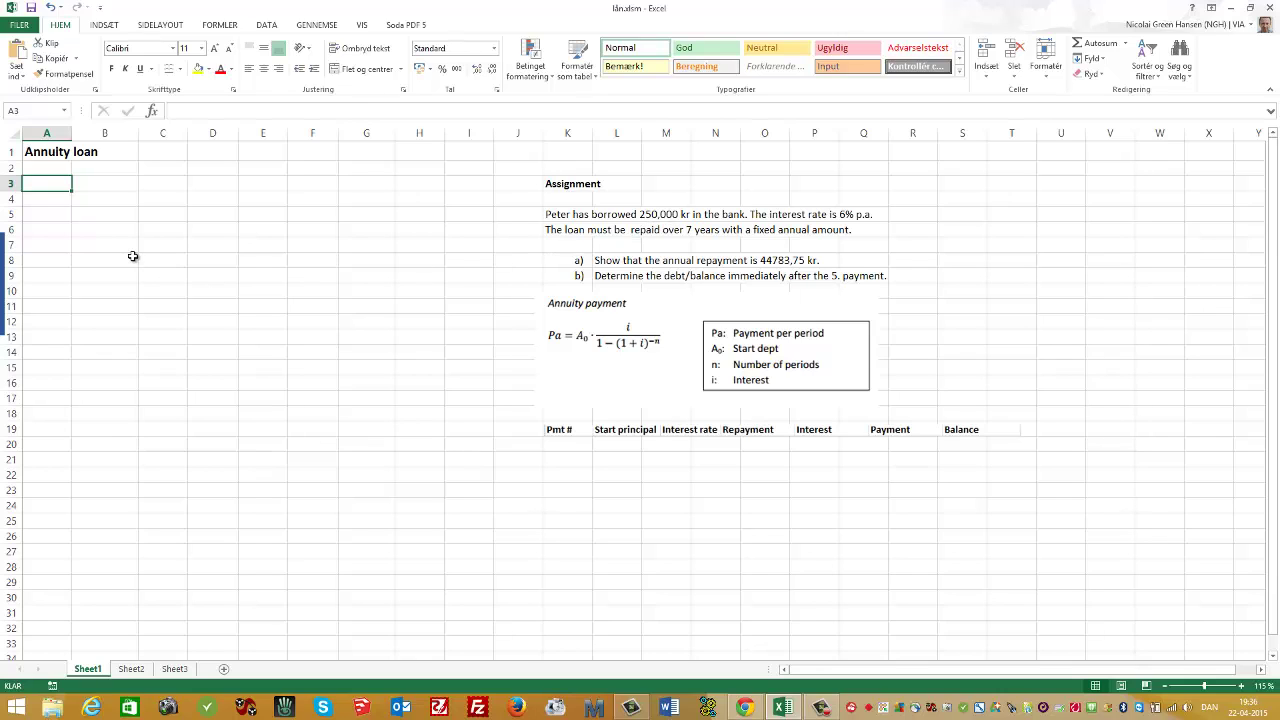
type("Sta")
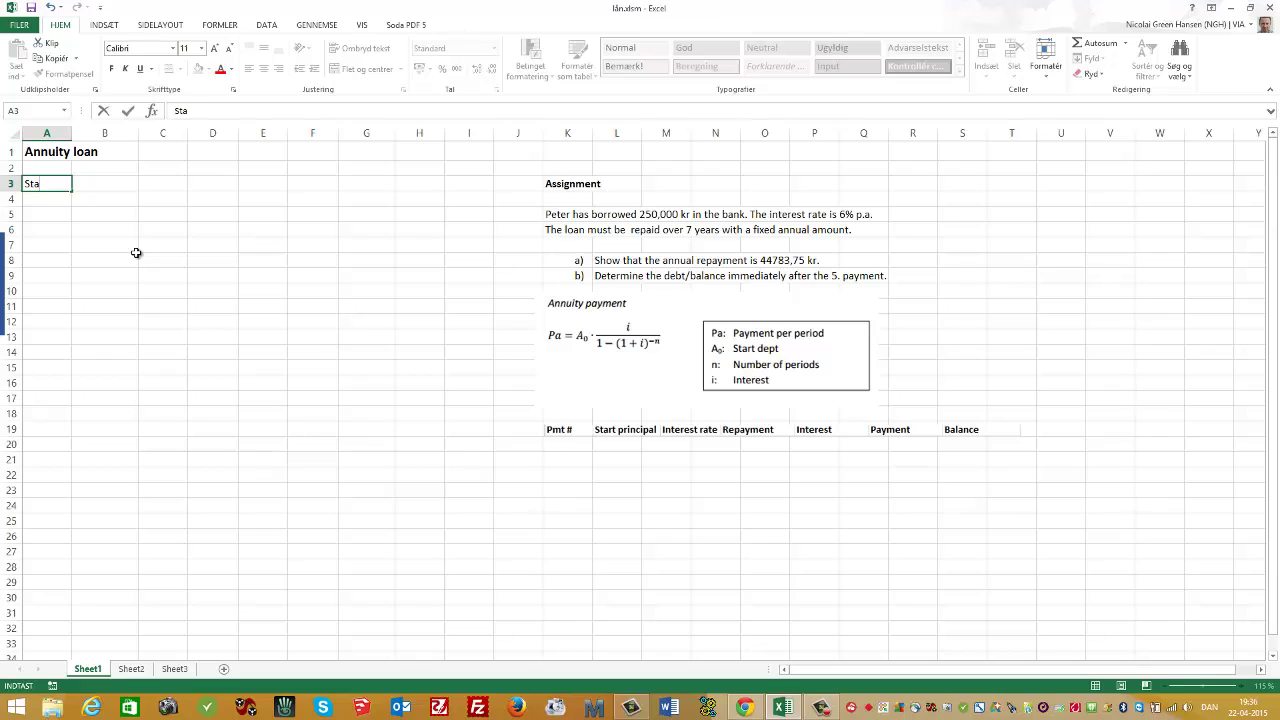
type("rt dept A0 =")
right_click(85, 183)
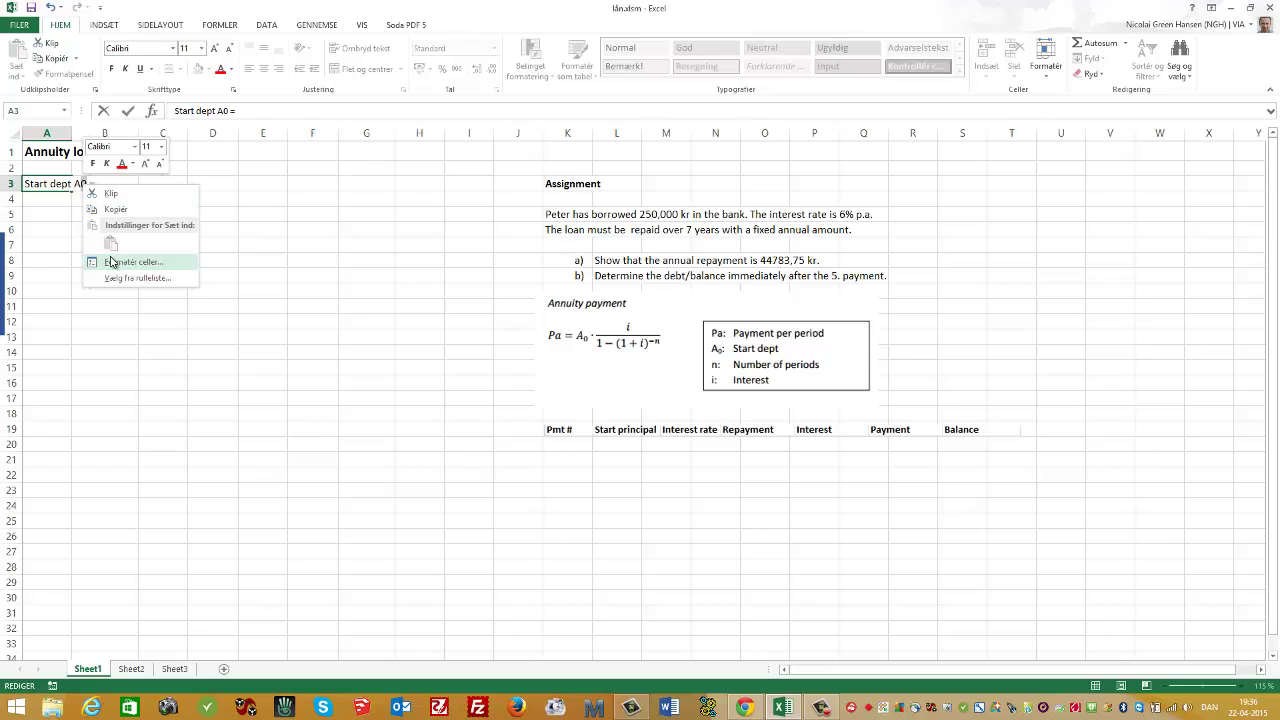
left_click(112, 262)
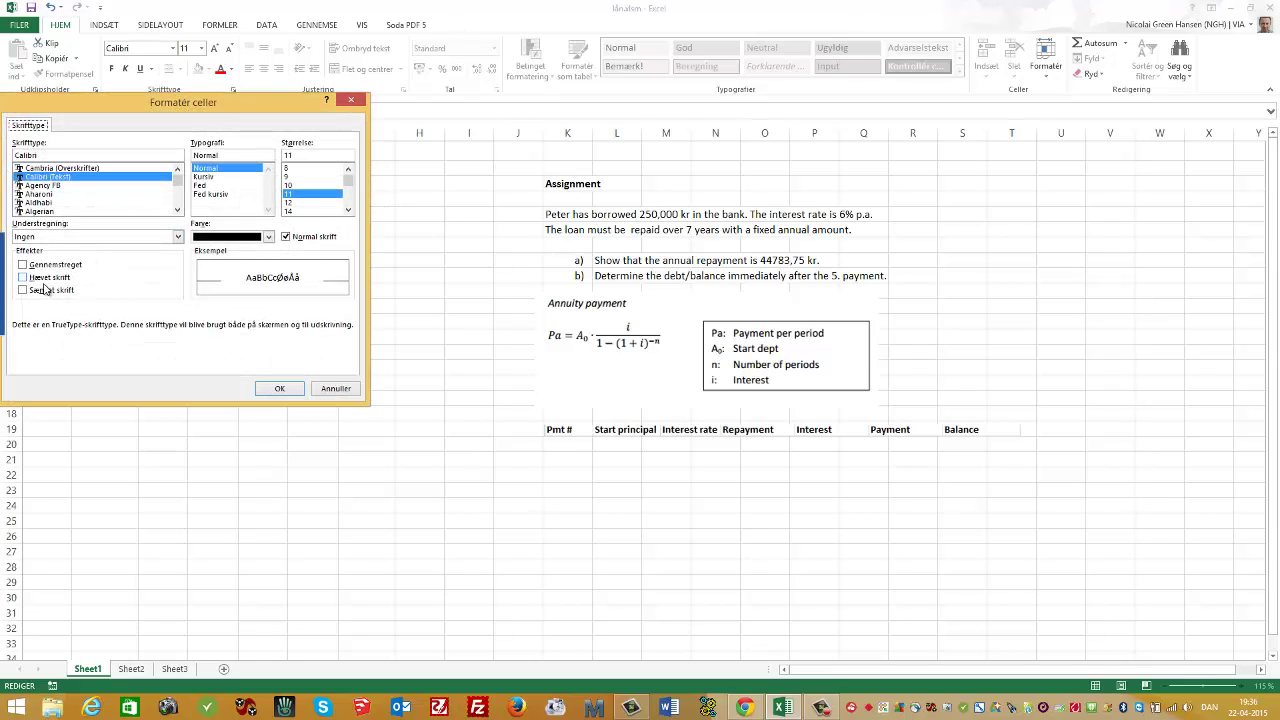
left_click(24, 290)
left_click(280, 388)
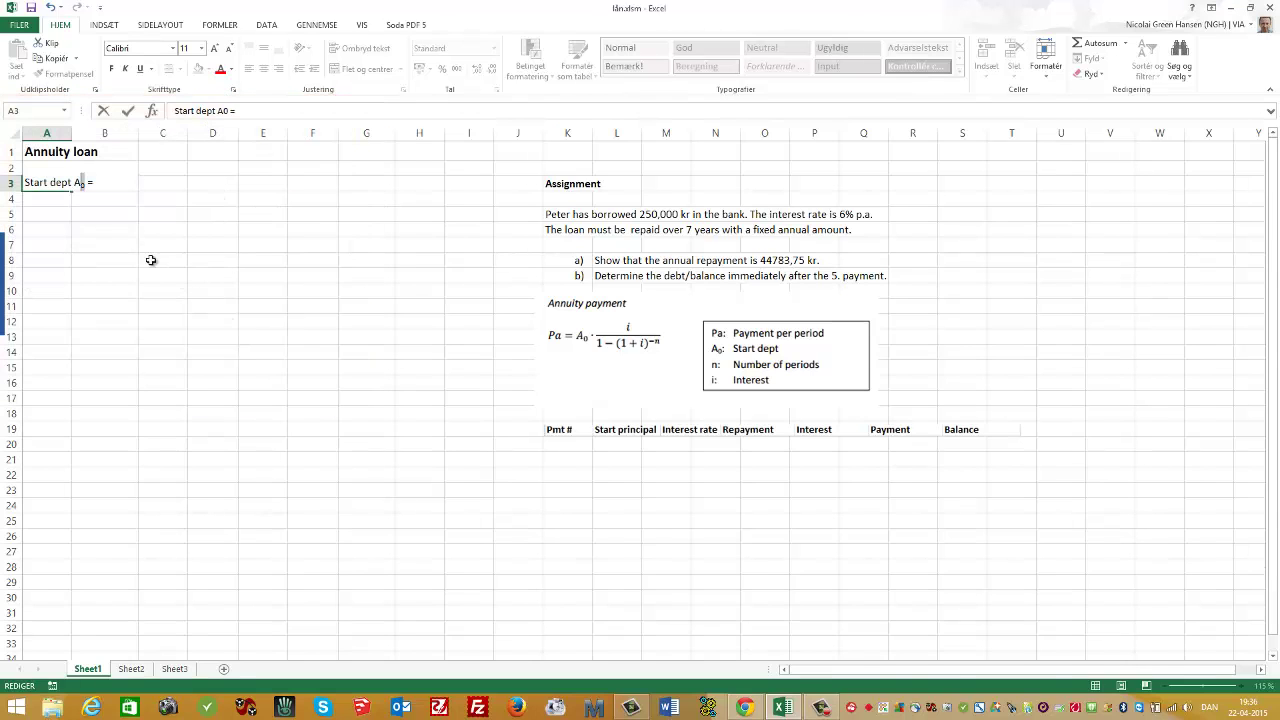
Step: Enter the start debt of 250000 in cell C3 and its unit "kr" in cell D3
left_click(150, 185)
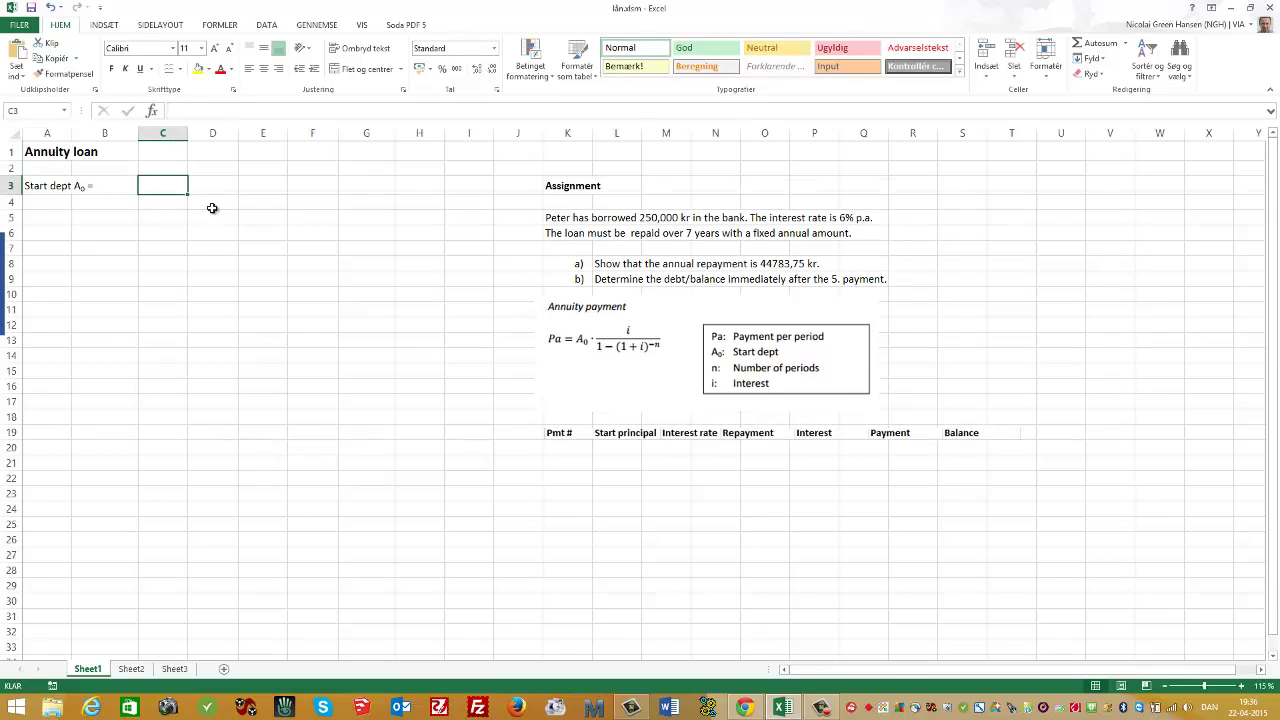
type("25")
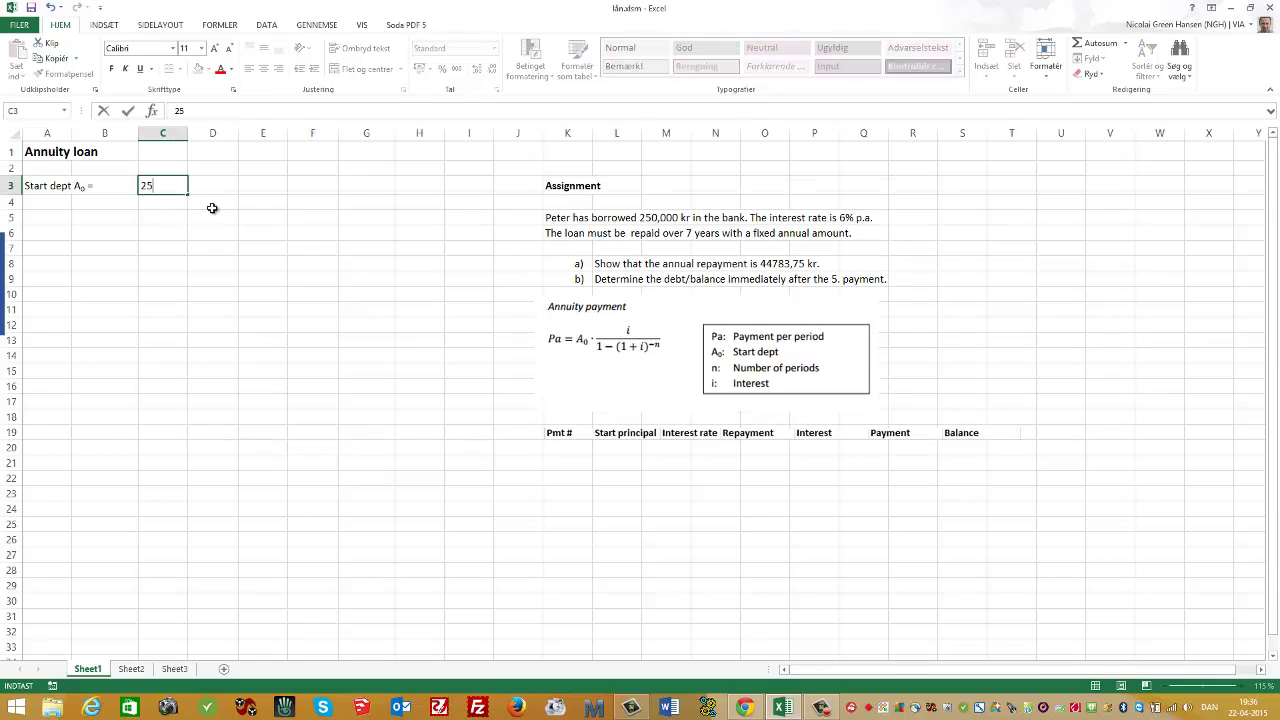
type("0000")
left_click(216, 190)
type("k")
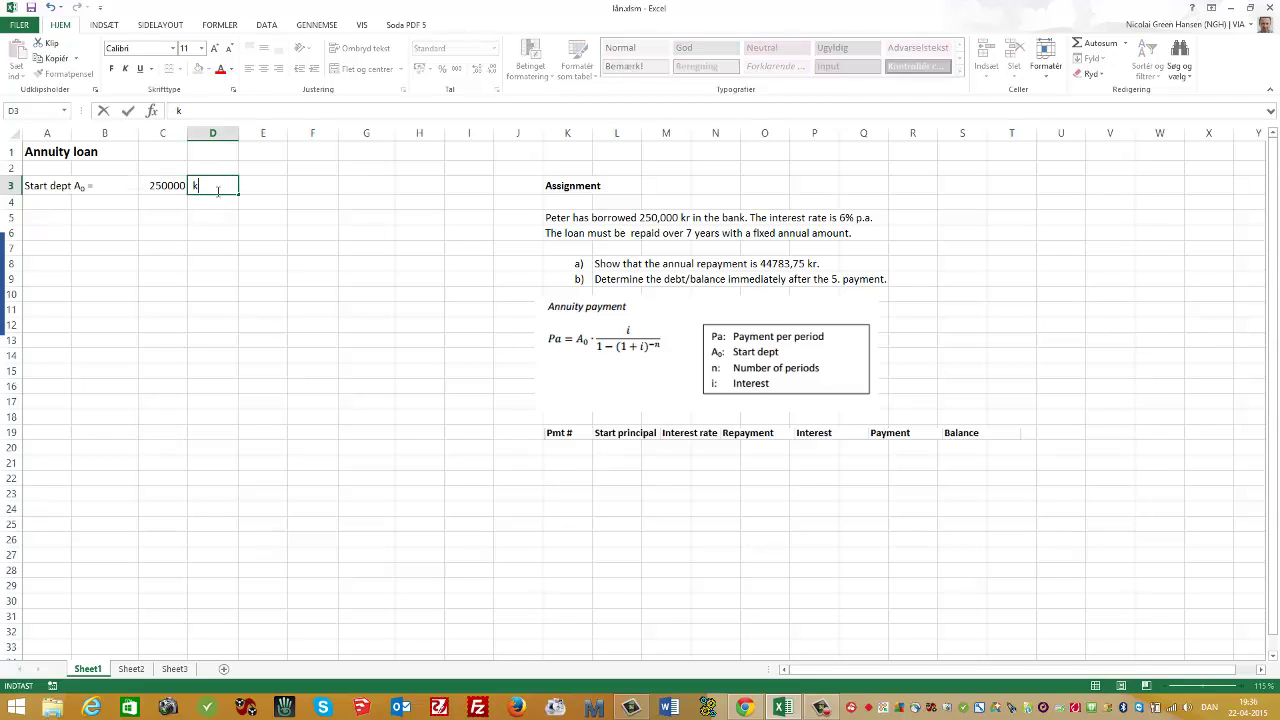
type("r")
left_click(306, 267)
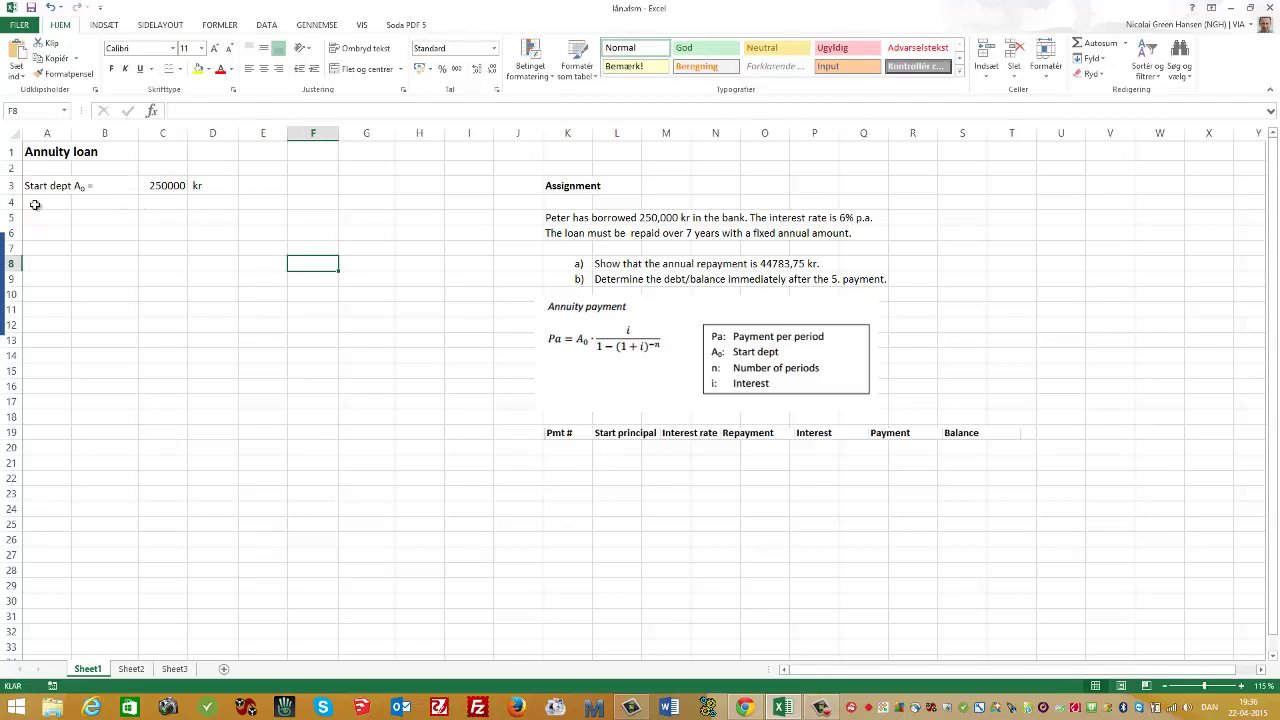
Step: Enter the label "Interest rate" in cell A4 and the value 6 in cell C4
left_click(35, 205)
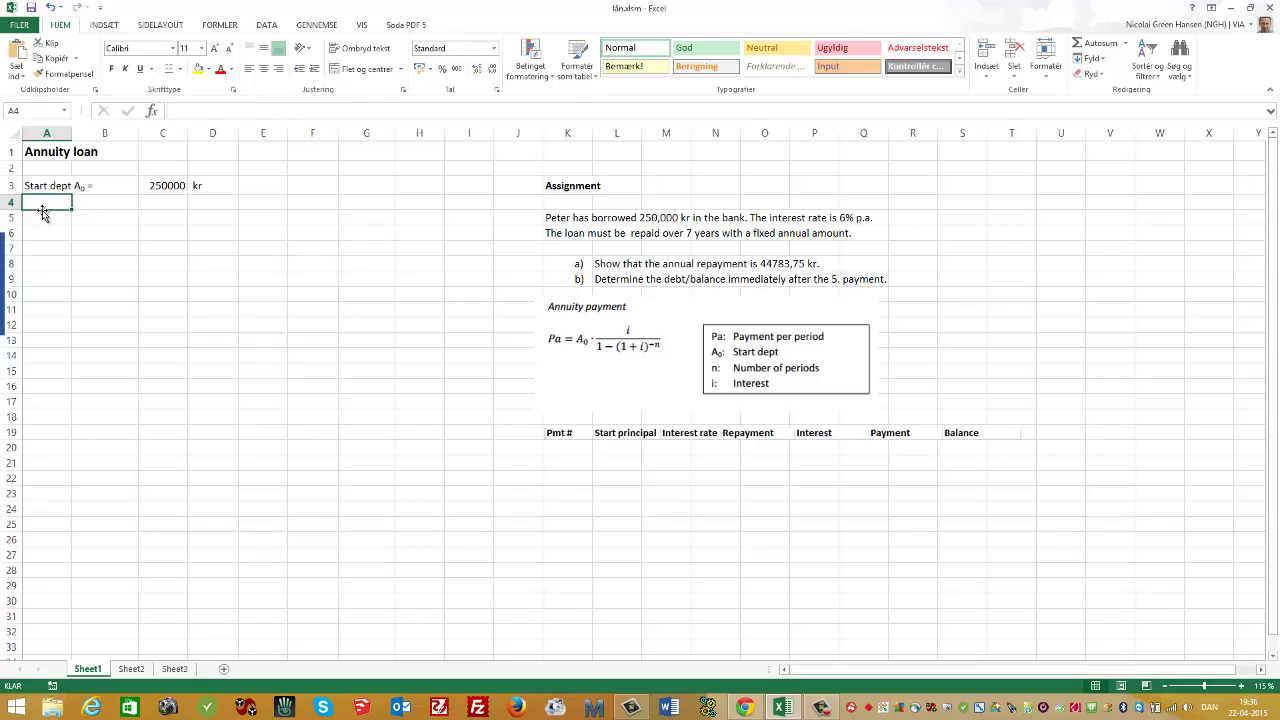
type("In")
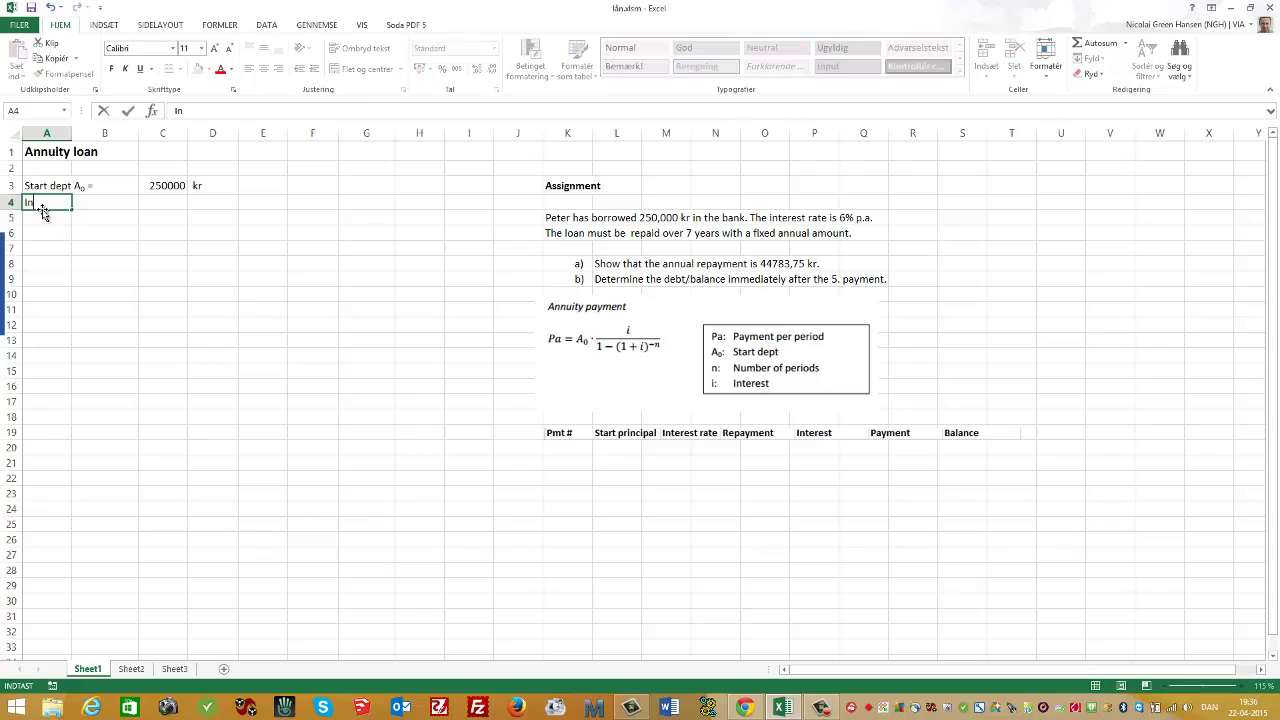
type("terest rate")
key("Return")
key("Up")
left_click(170, 204)
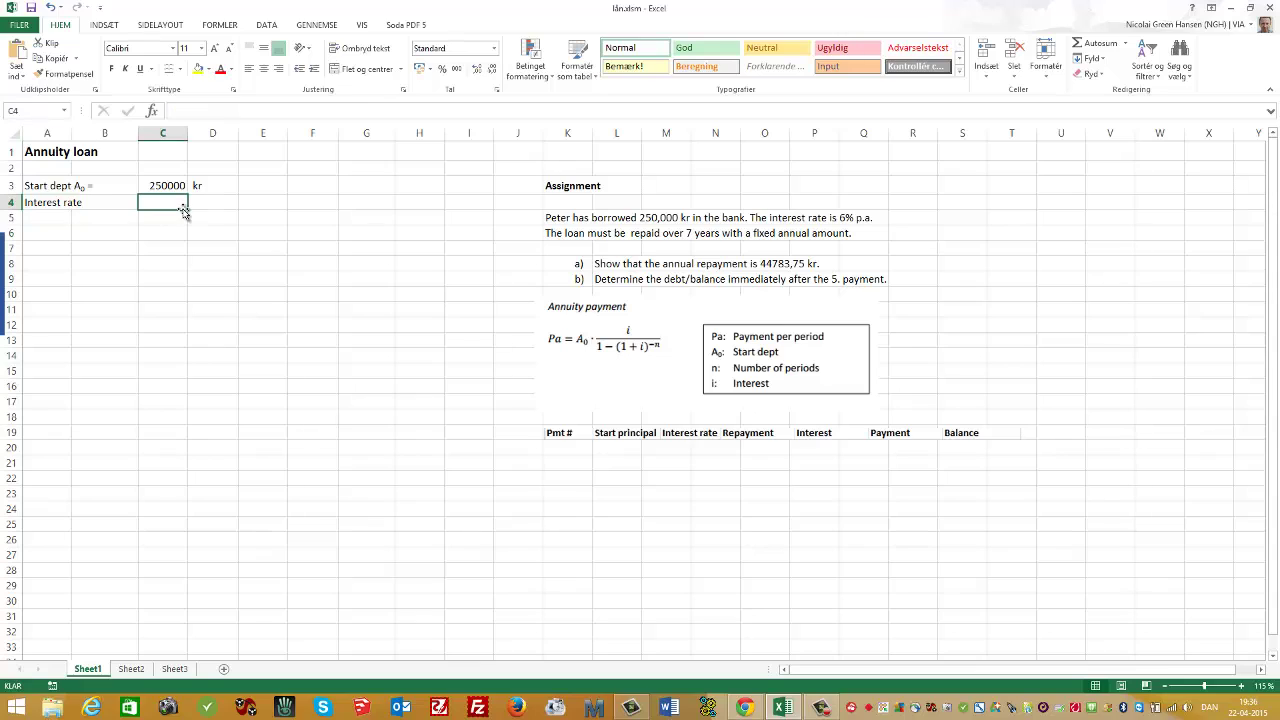
type("5")
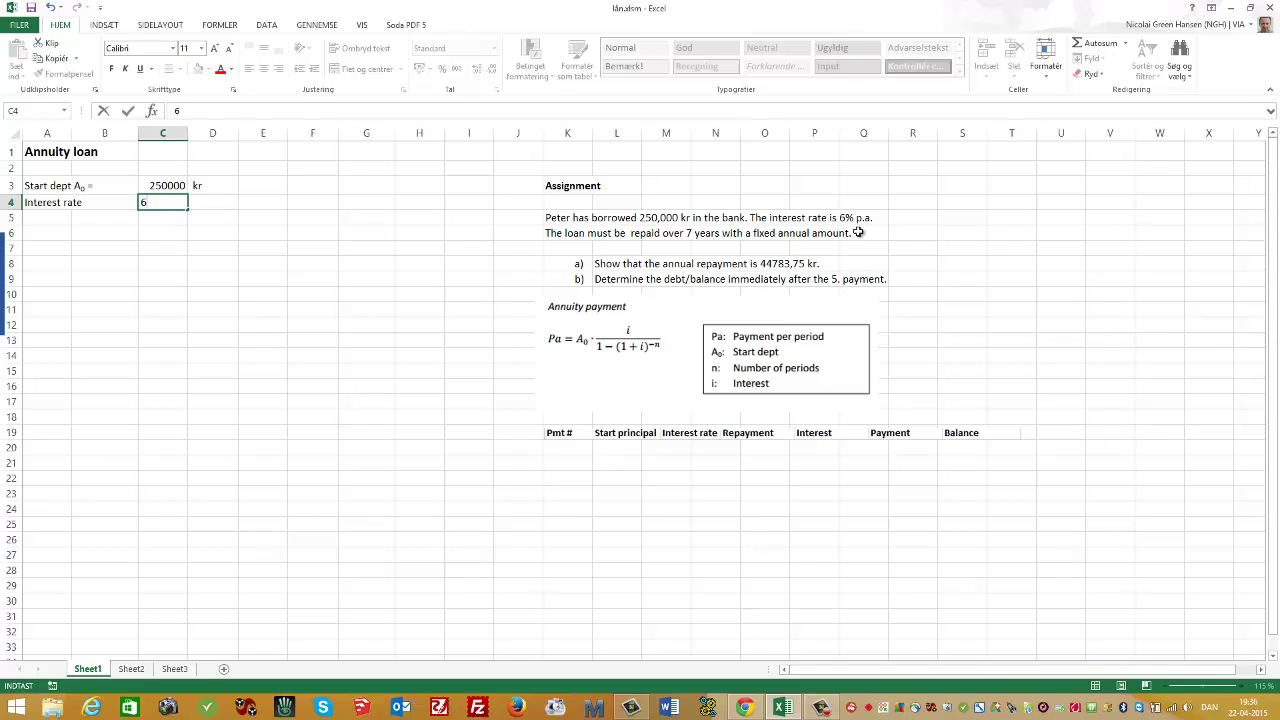
left_click(251, 263)
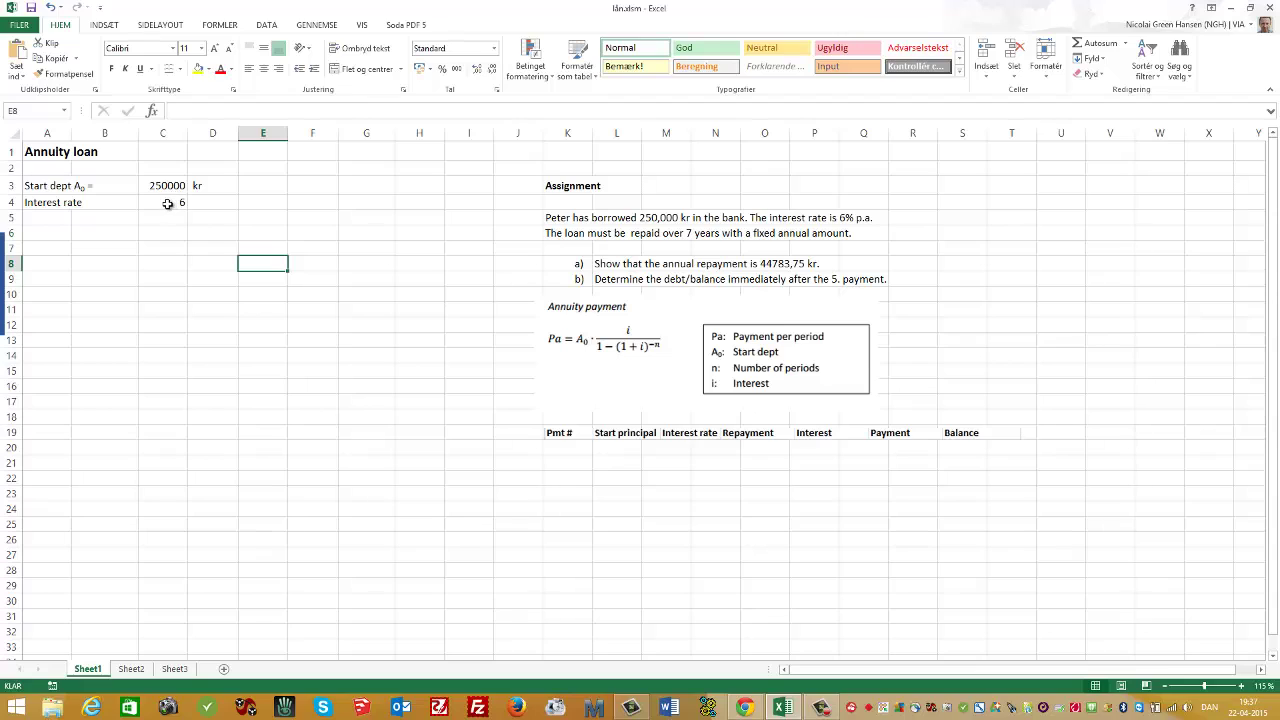
Step: Enter the label "Number of periods" in cell A5 and the value 7 in cell C5
left_click(48, 219)
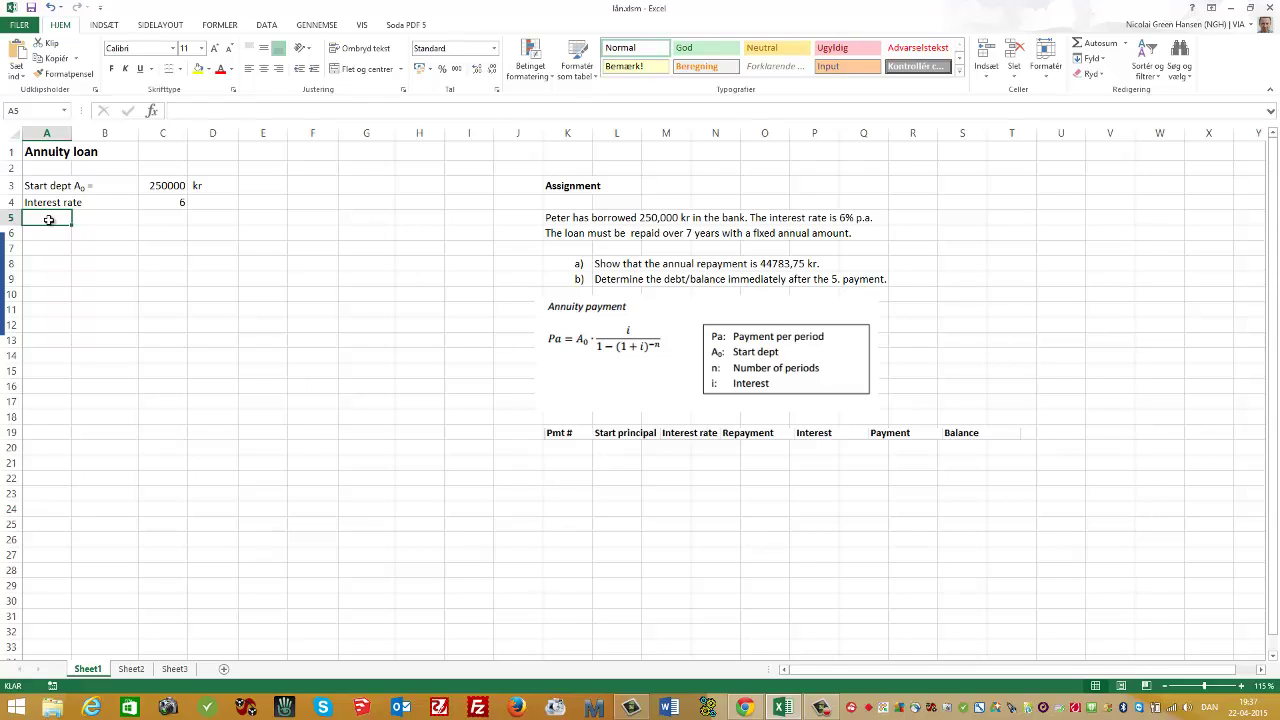
type("Number of")
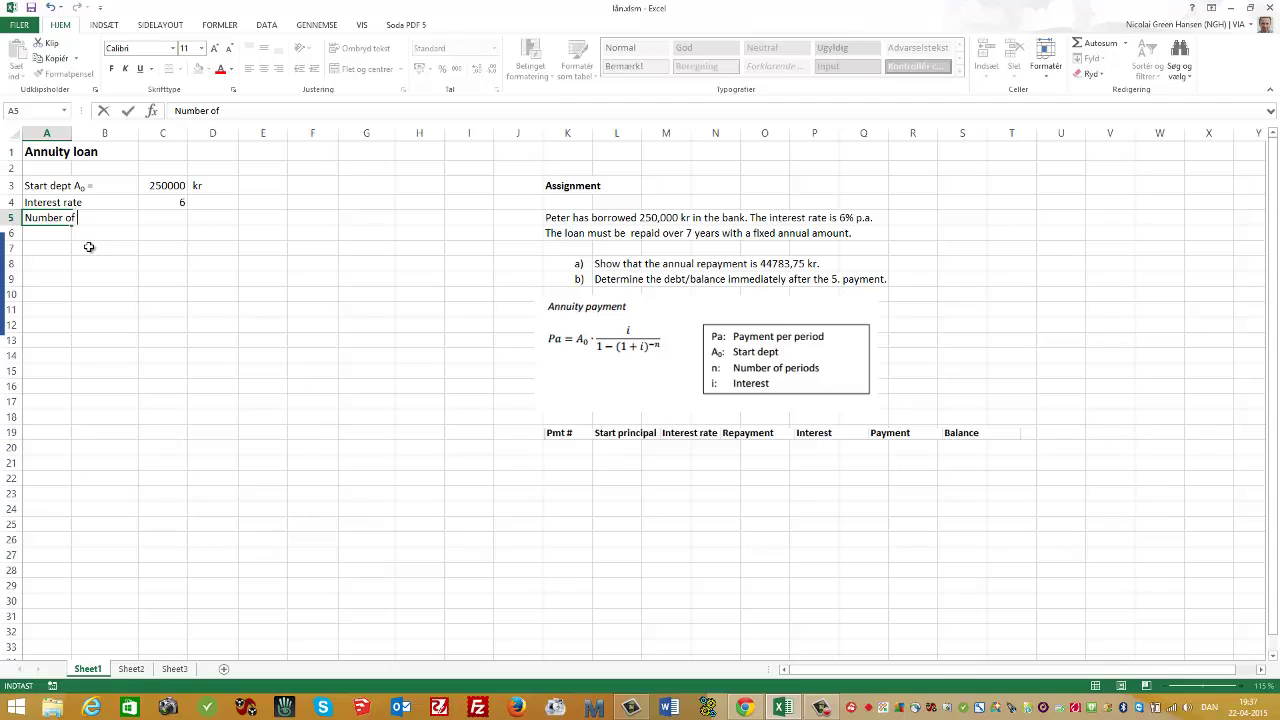
type("periods")
left_click(140, 248)
left_click(170, 218)
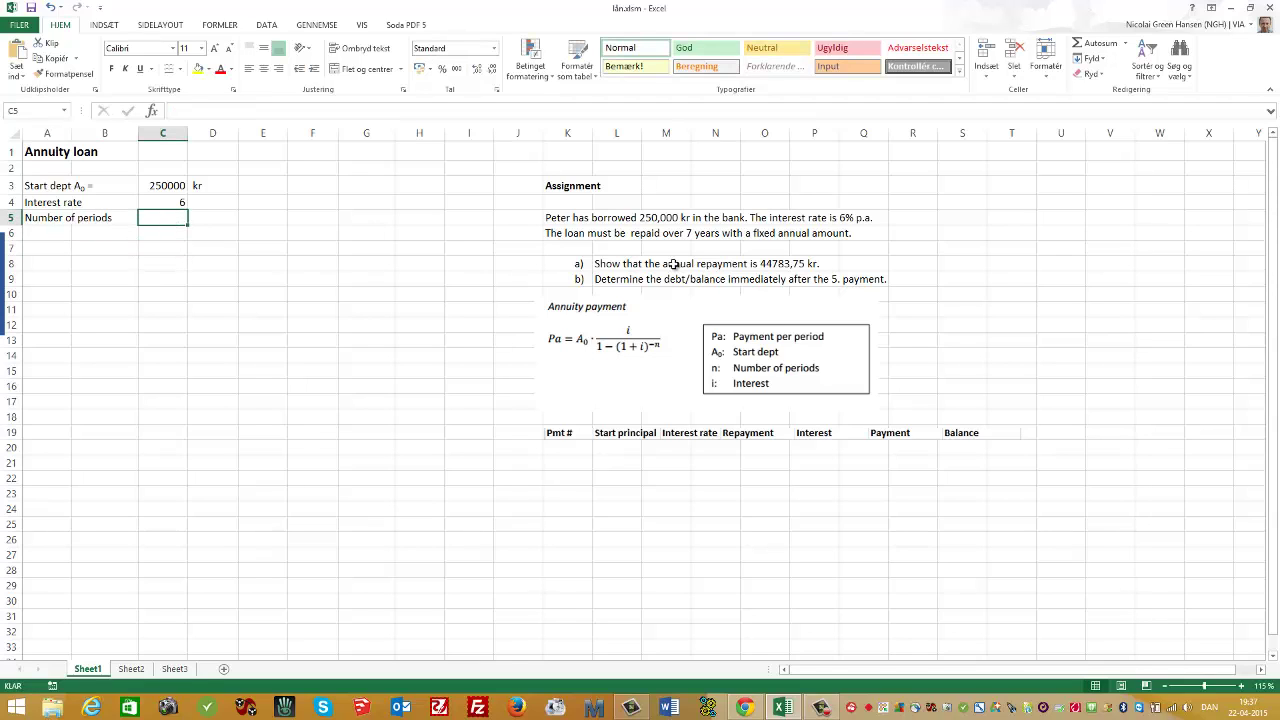
type("7")
left_click(313, 276)
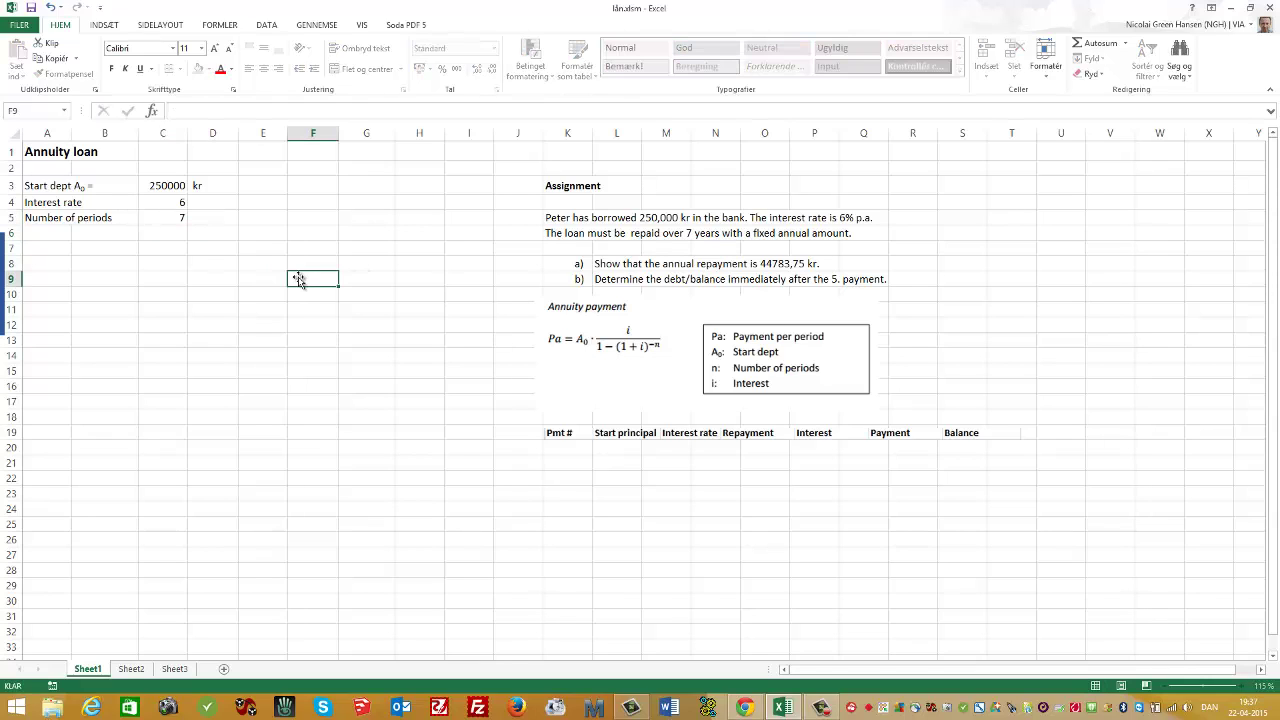
left_click(209, 219)
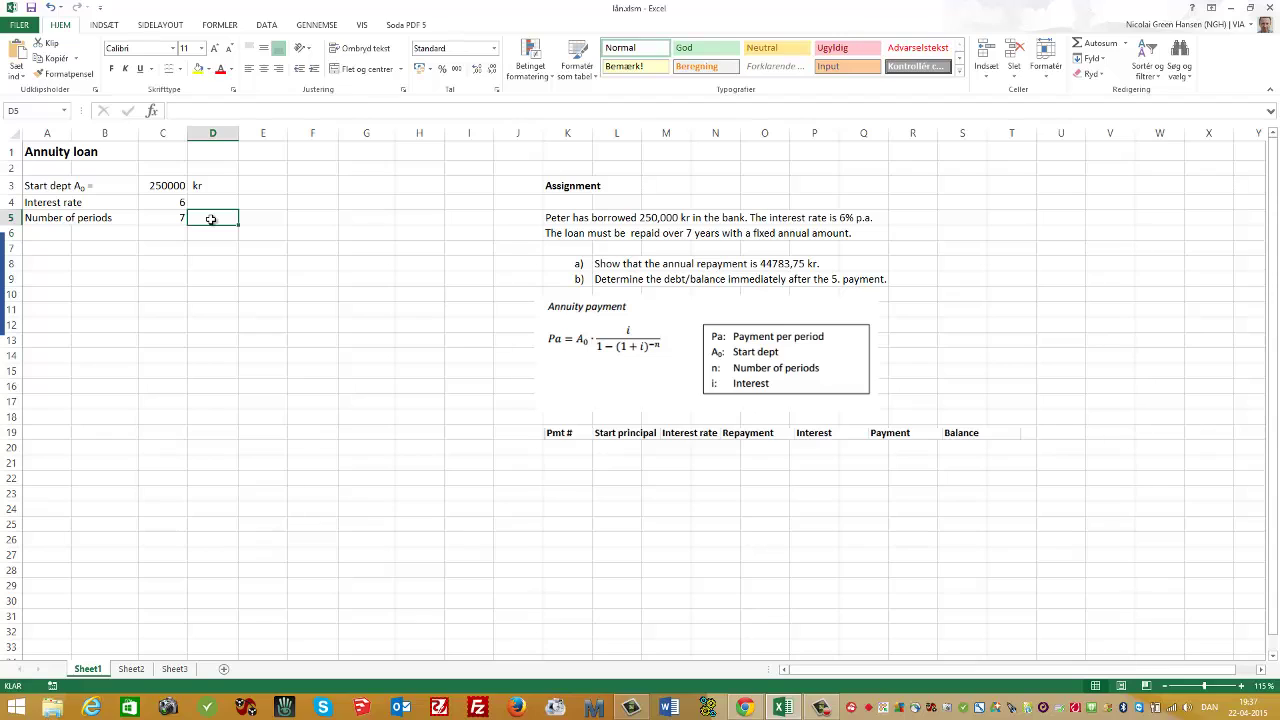
Step: Format the start debt in cell C3 as a number with two decimals
left_click(167, 186)
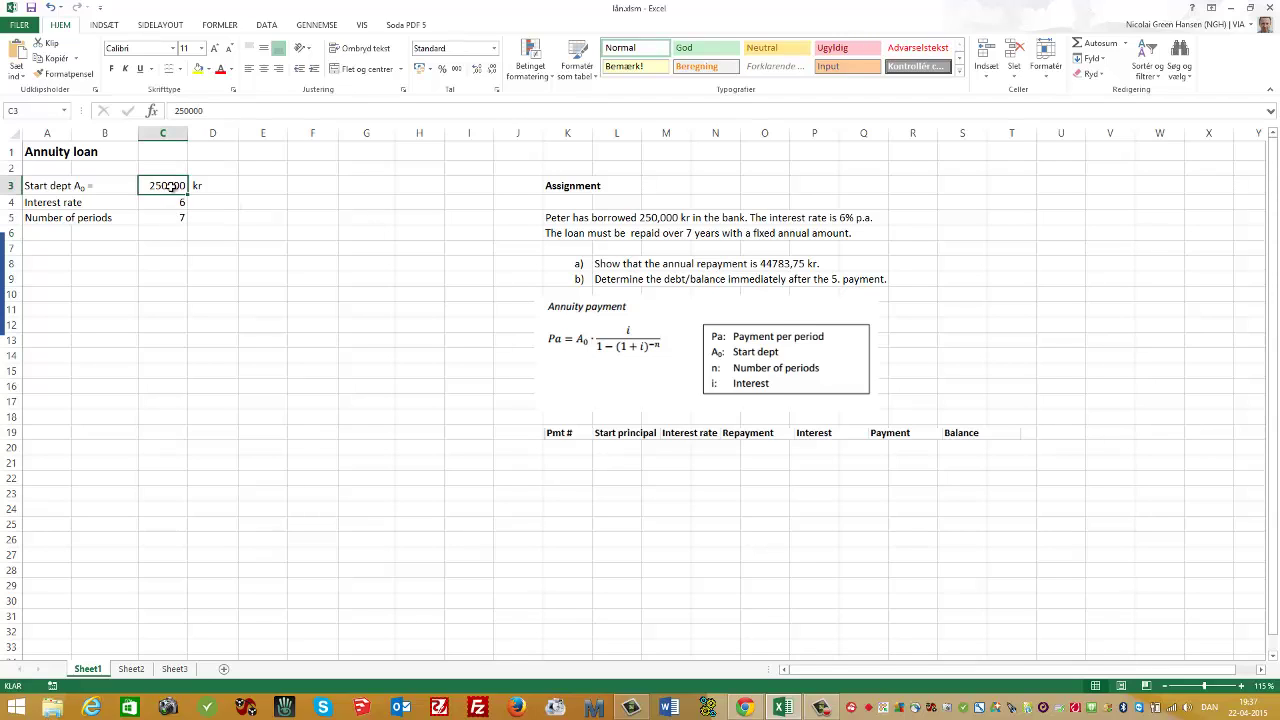
right_click(173, 186)
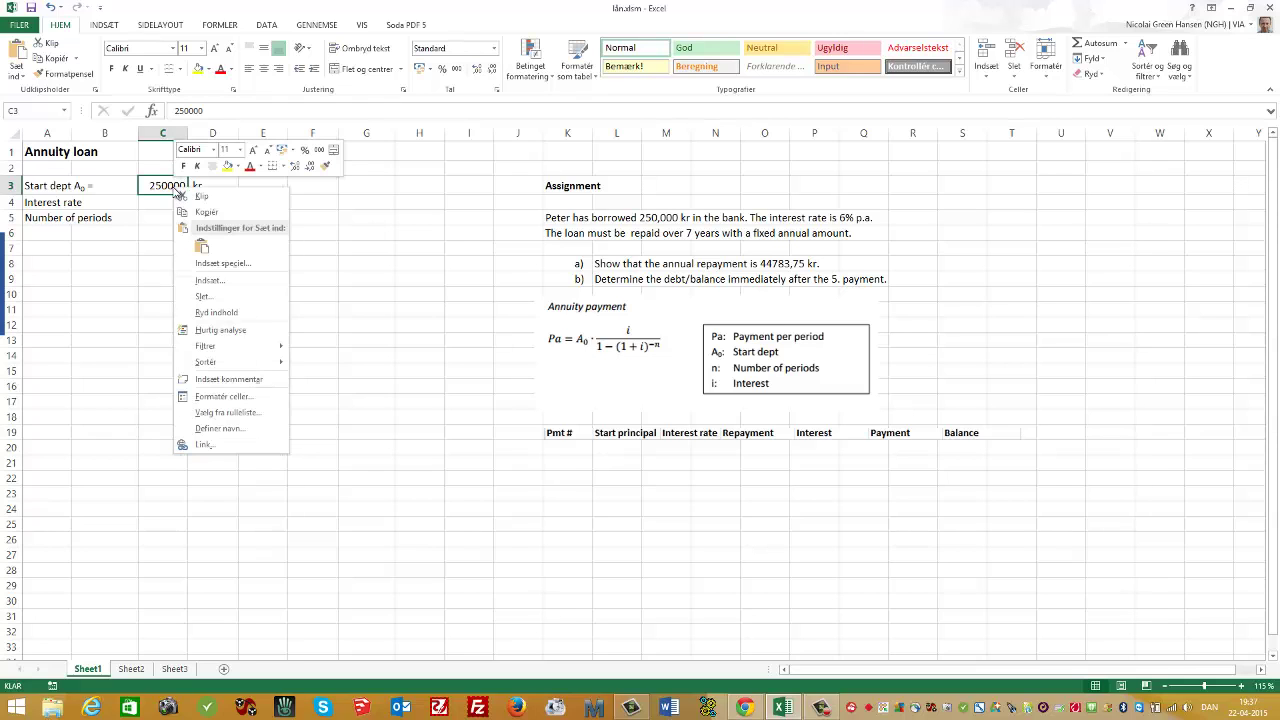
left_click(240, 399)
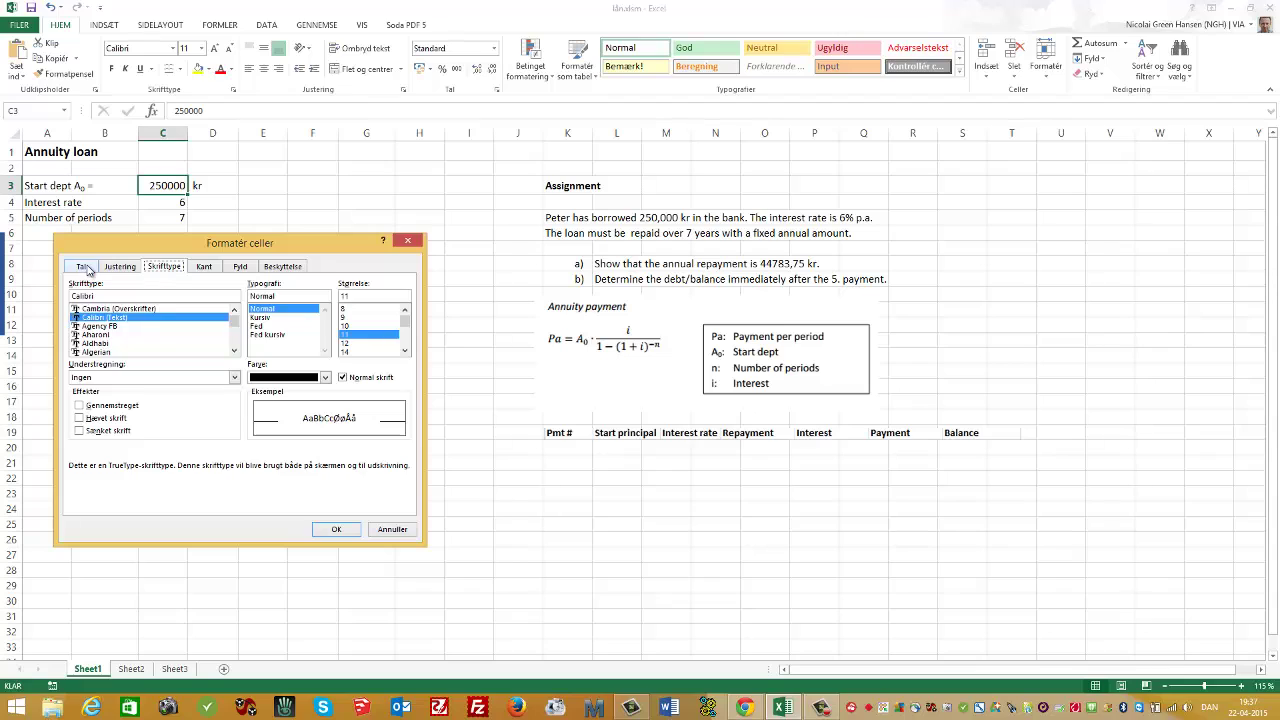
left_click(84, 267)
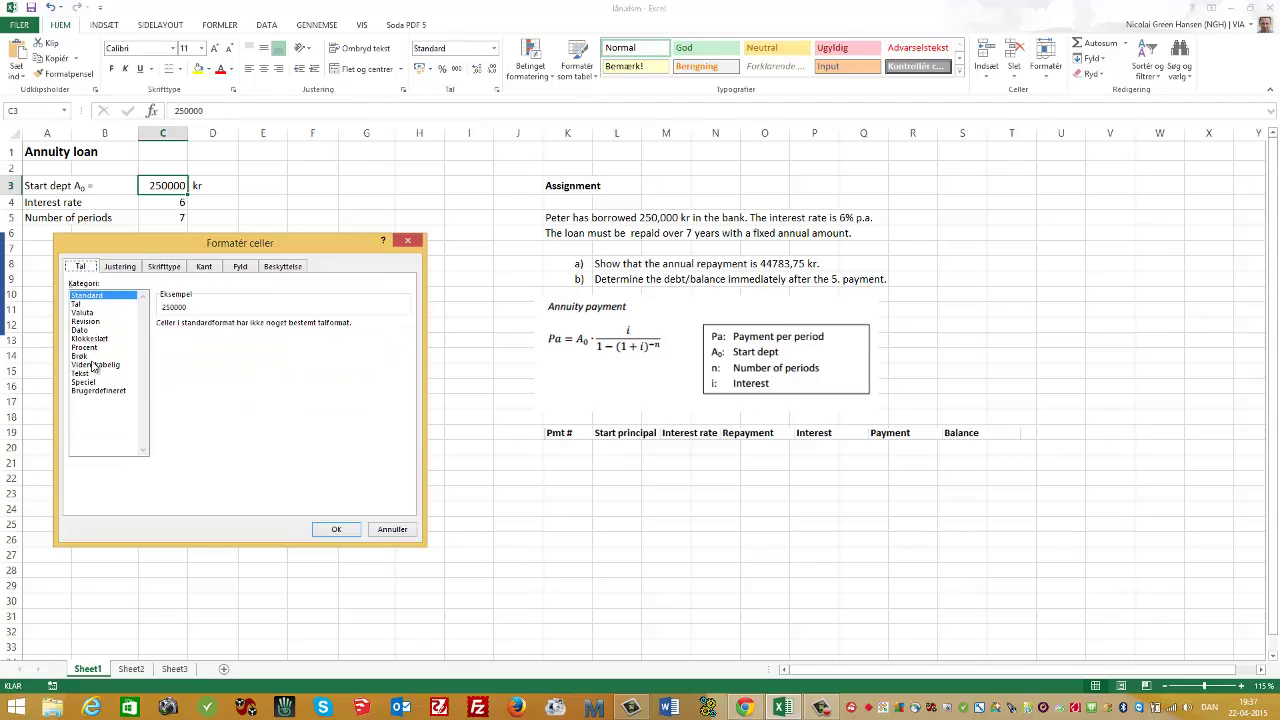
left_click(82, 305)
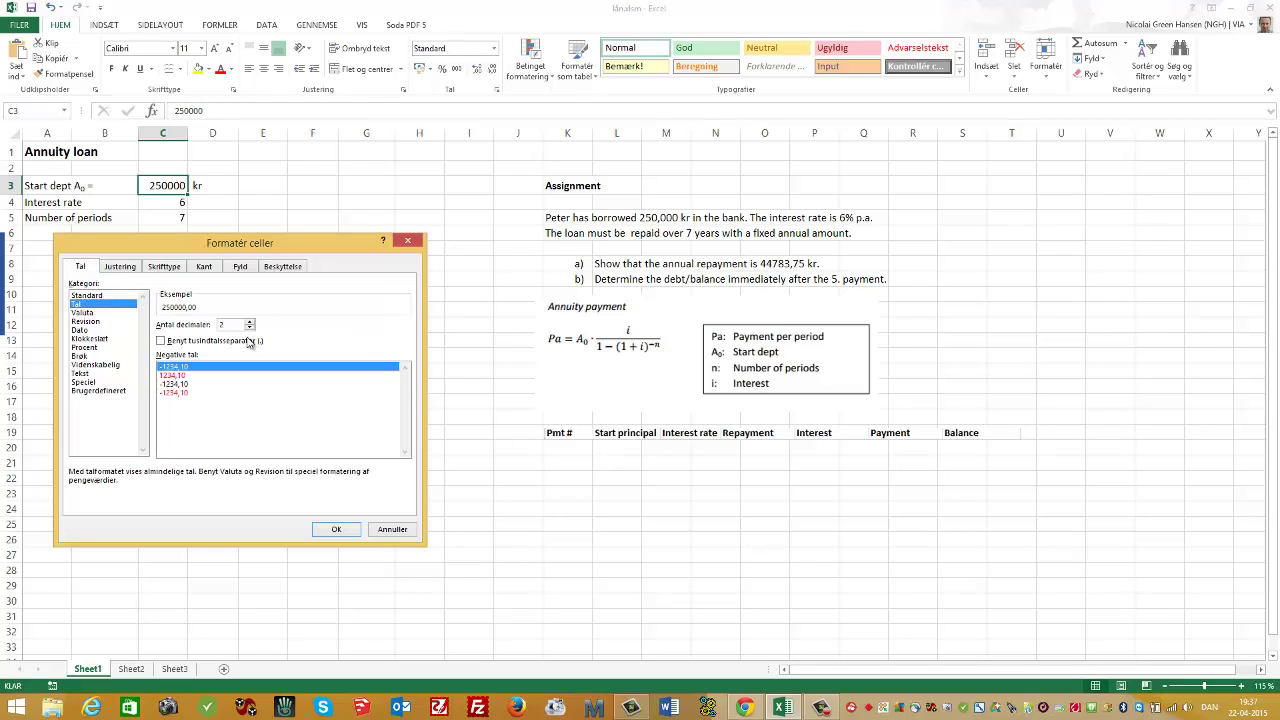
left_click(336, 530)
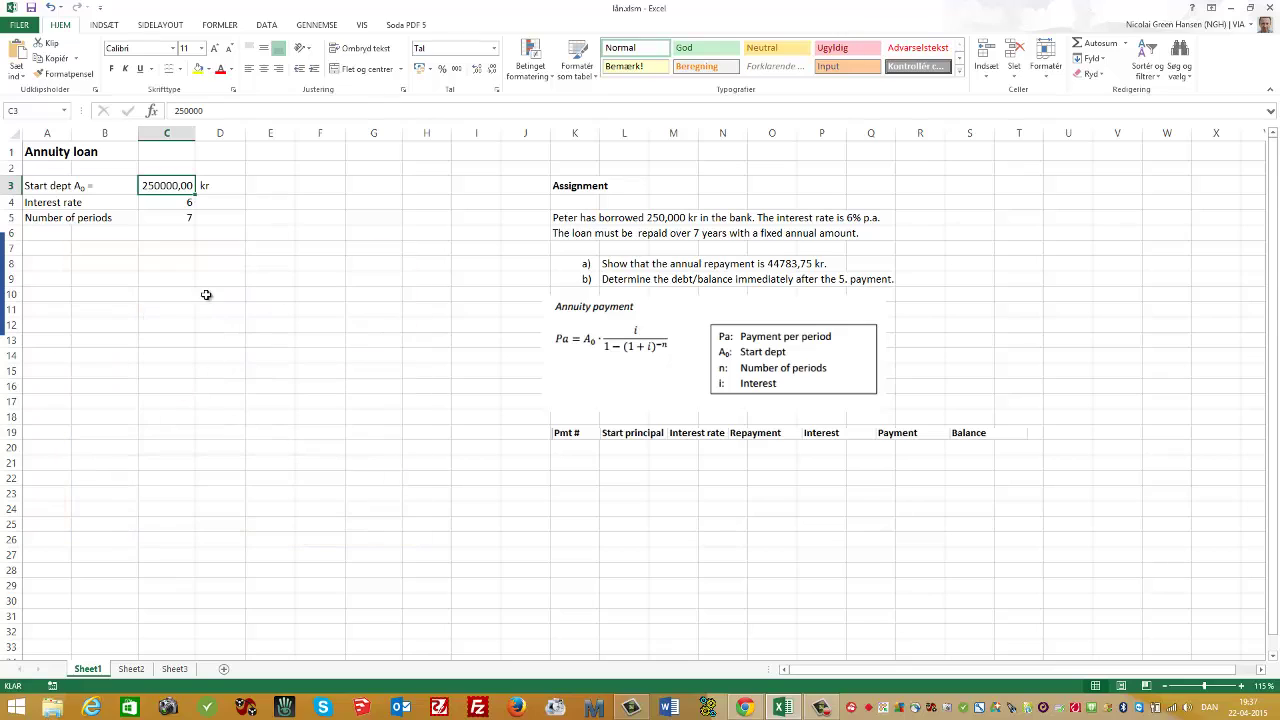
Step: Format the interest rate in cell C4 as a percentage with two decimals and re-enter it as 6%
left_click(171, 203)
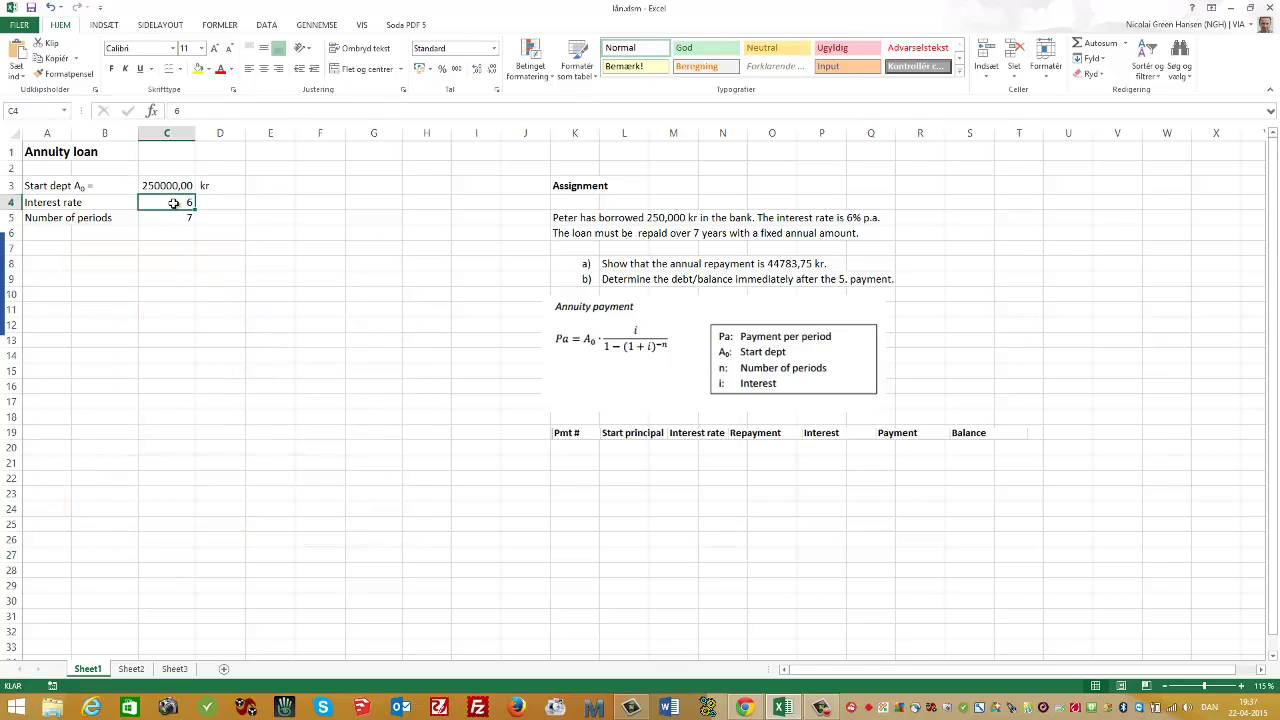
right_click(171, 205)
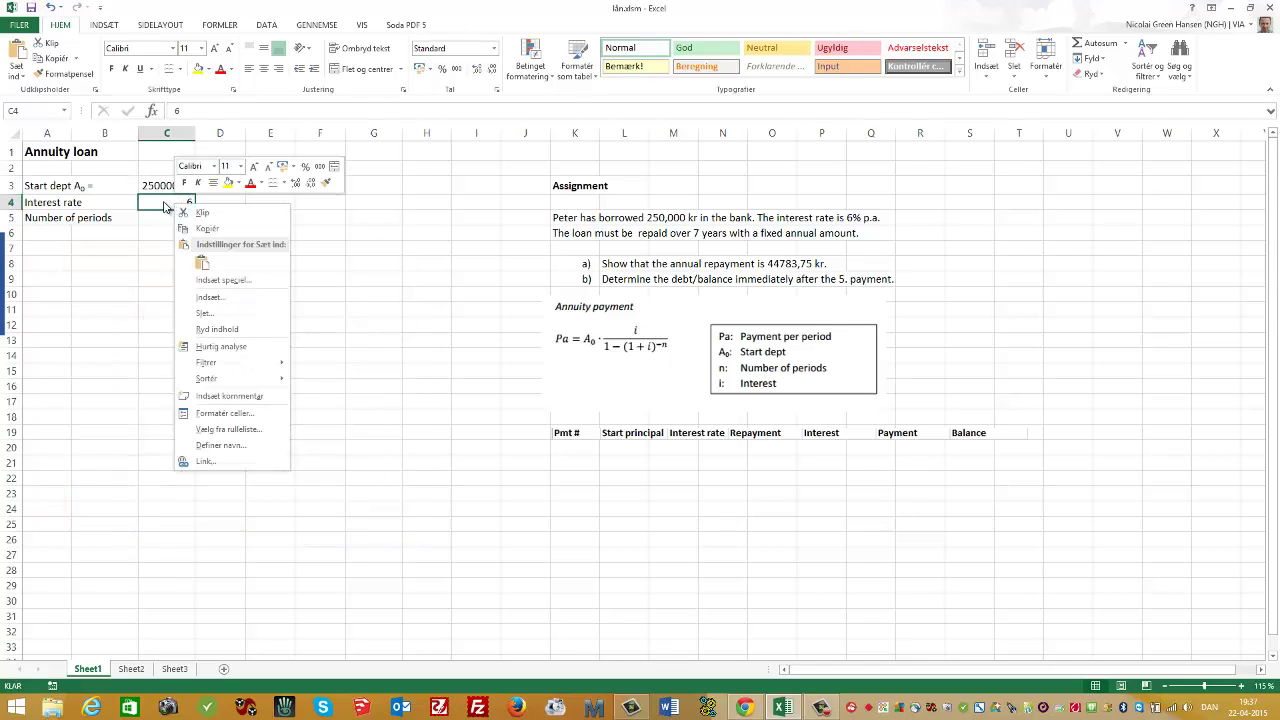
left_click(225, 414)
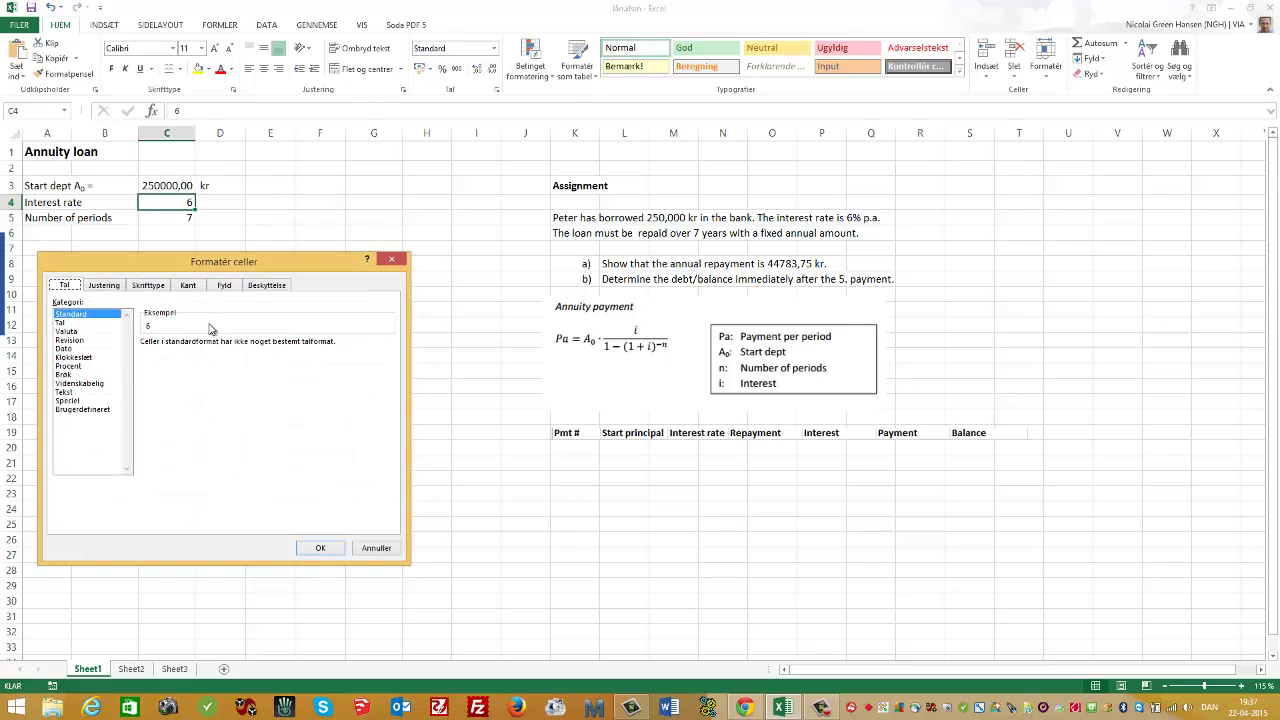
left_click(70, 366)
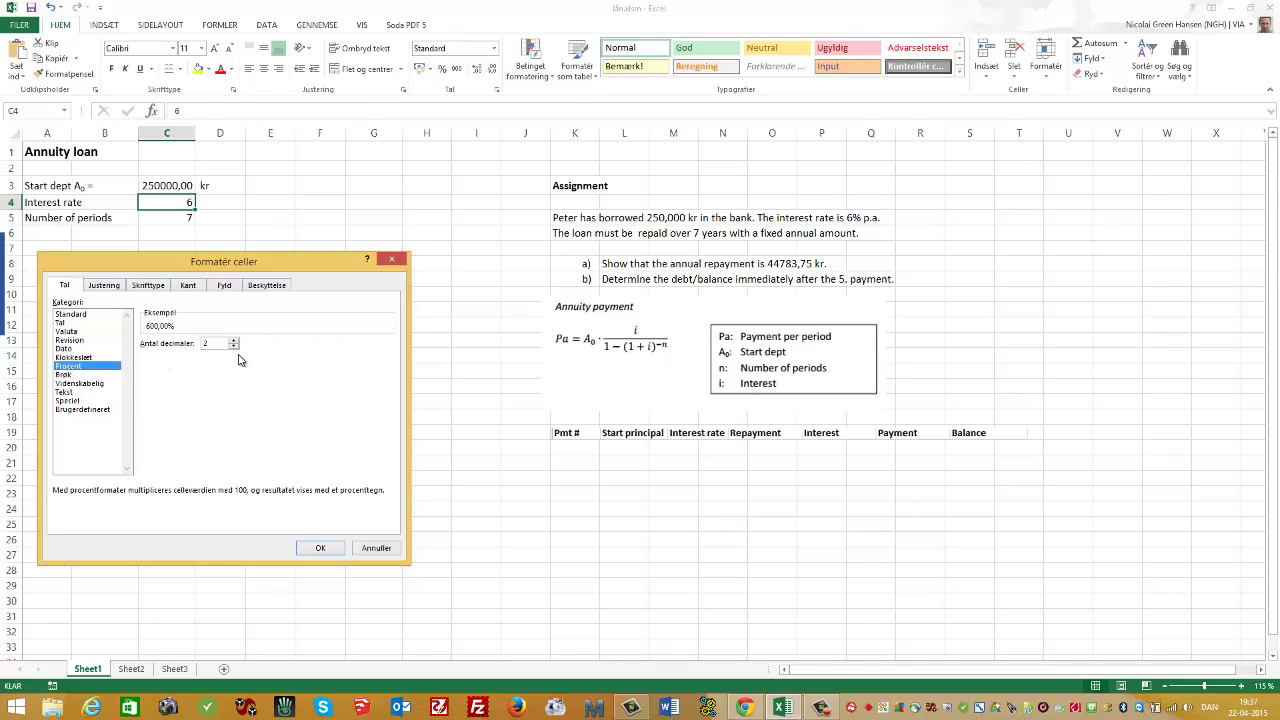
left_click(320, 549)
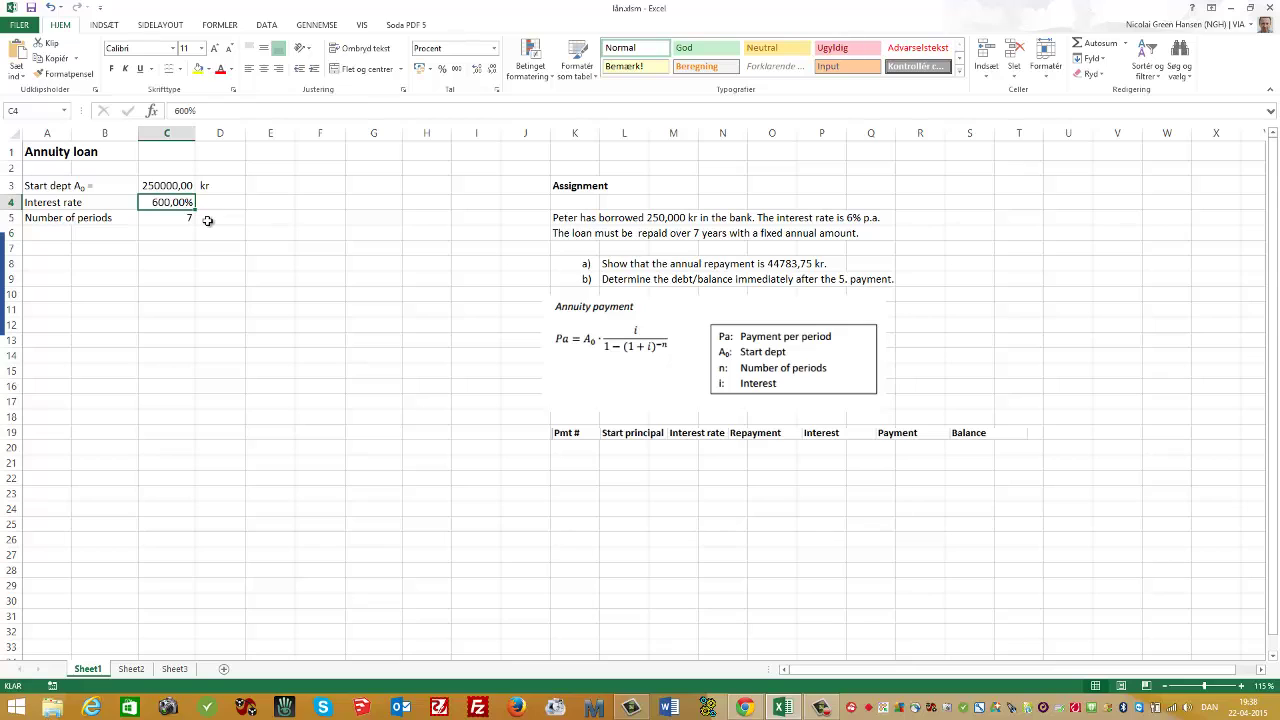
type("6")
left_click(214, 236)
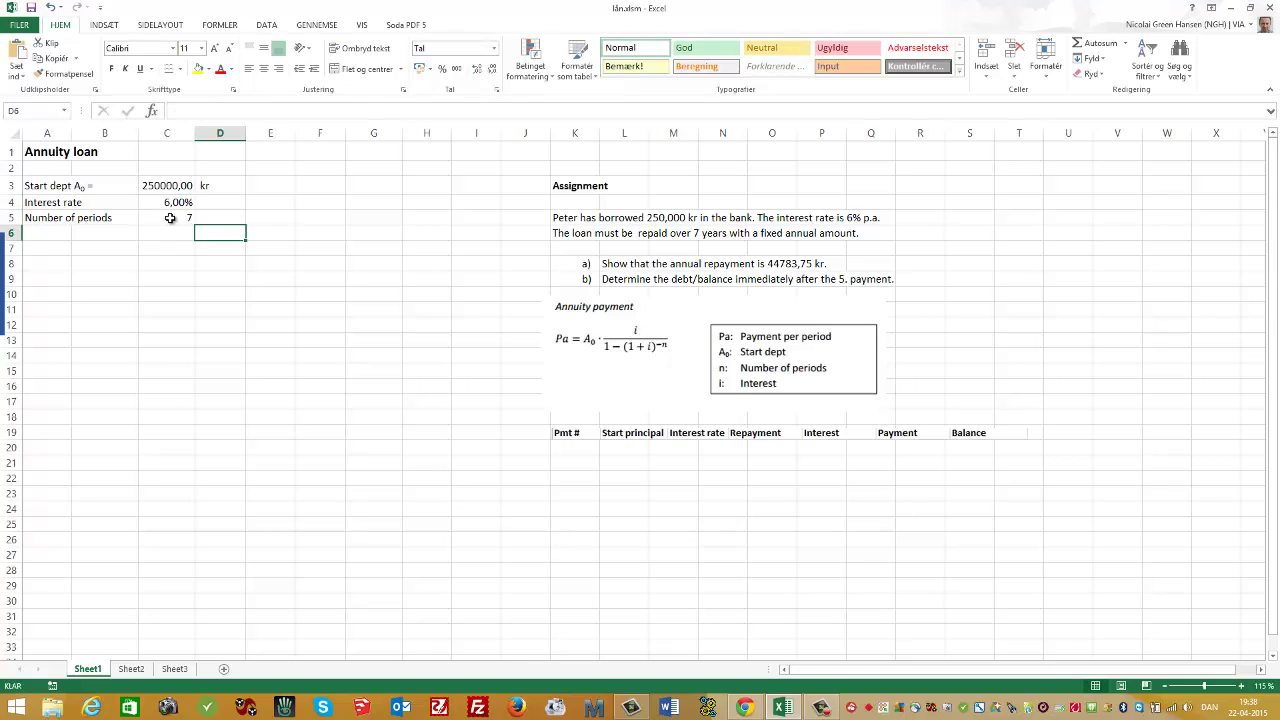
left_click(171, 220)
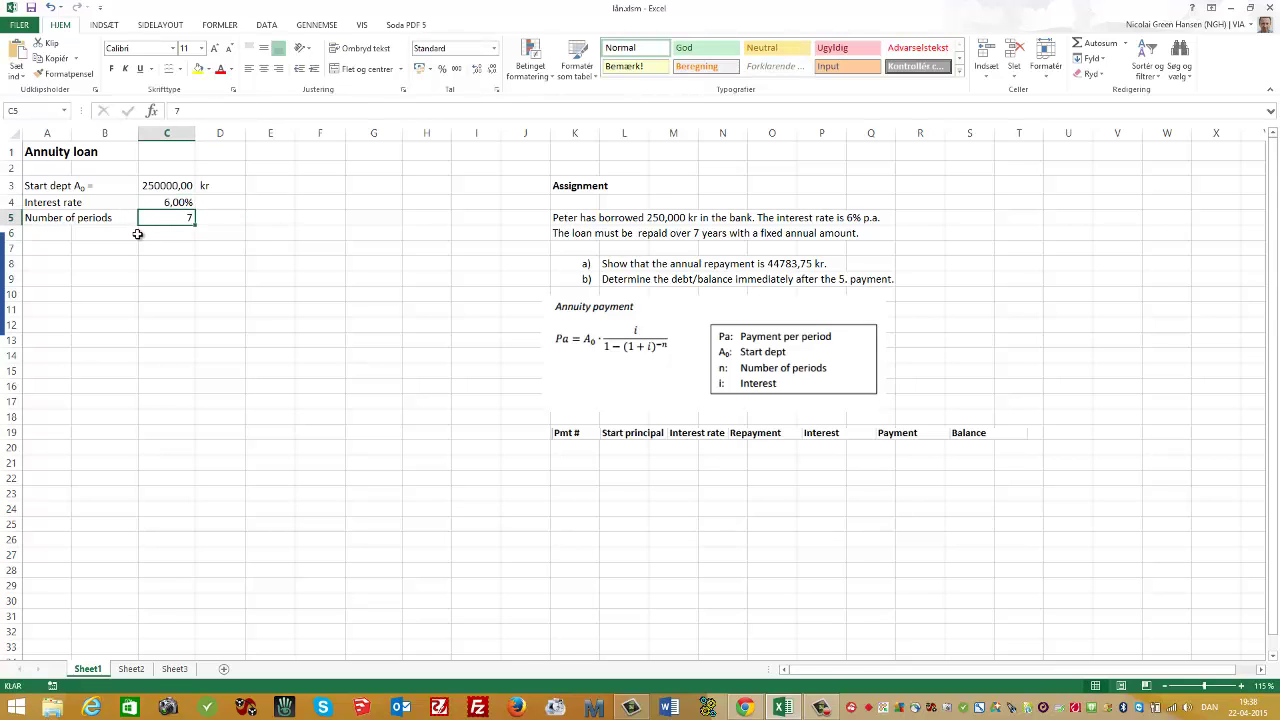
Step: Enter the label "Annuity payment Pa =" in cell A7
left_click(49, 251)
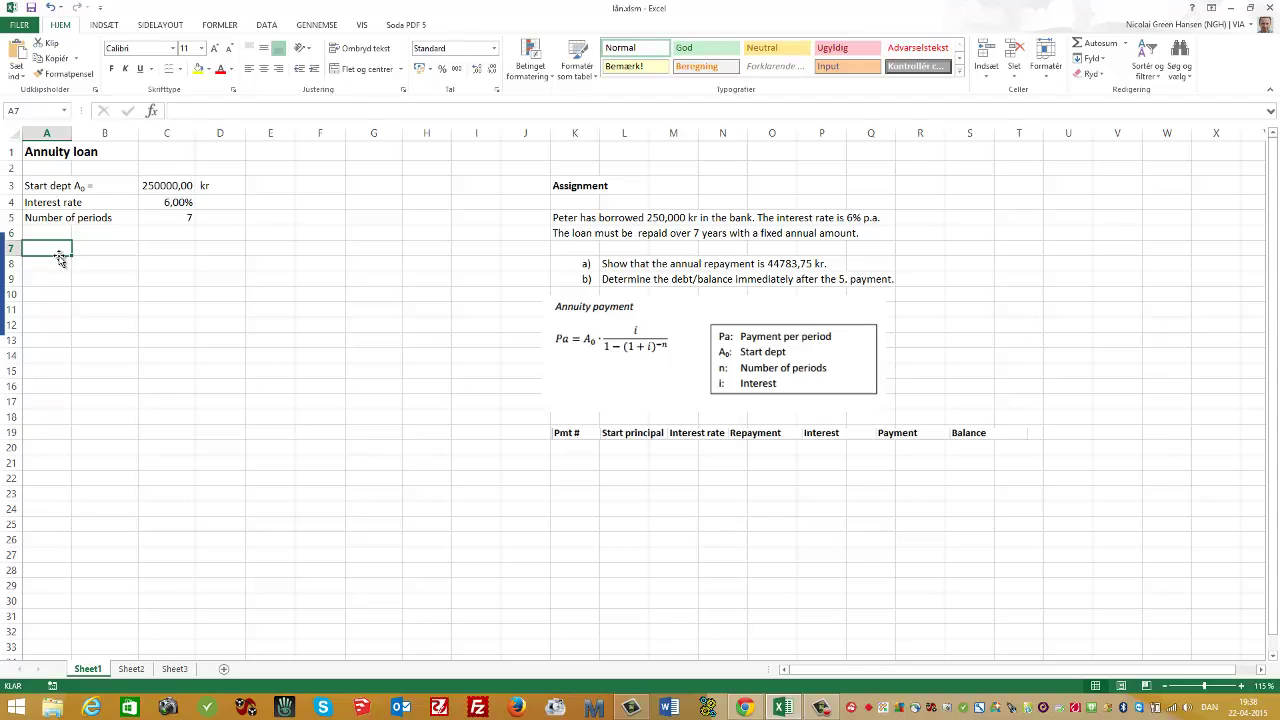
type("Ann")
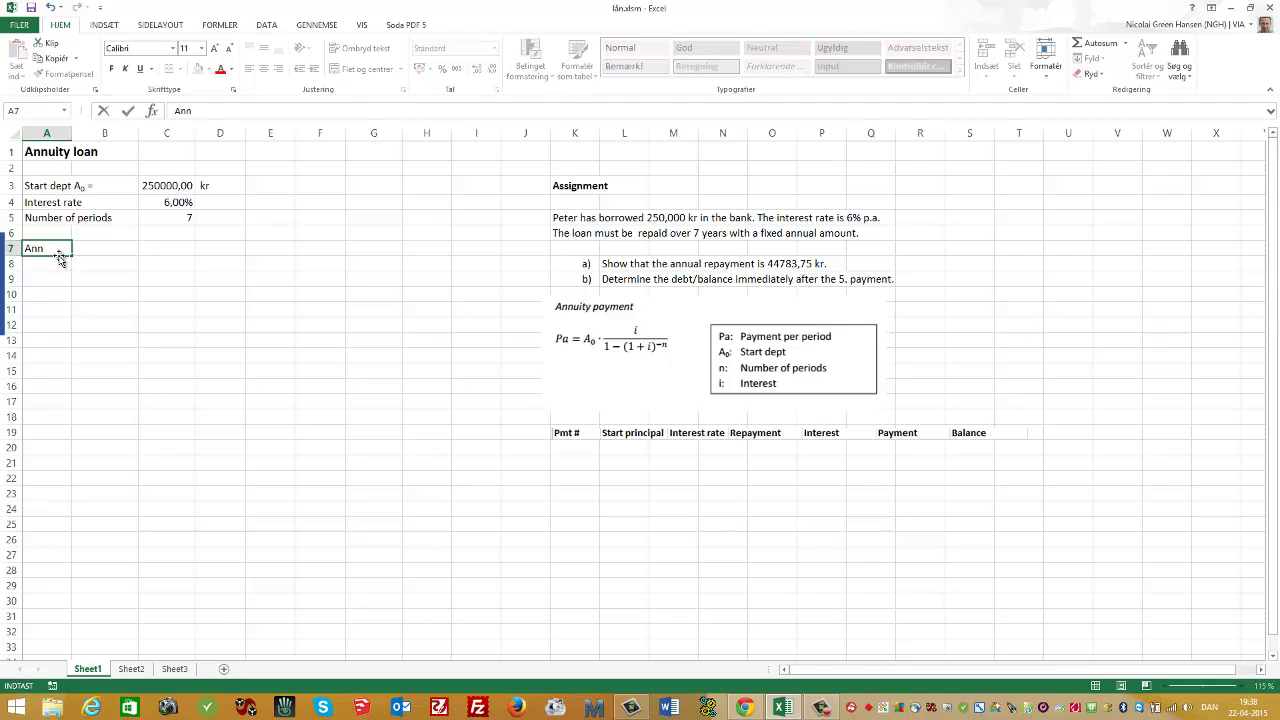
type("uity payment Pa")
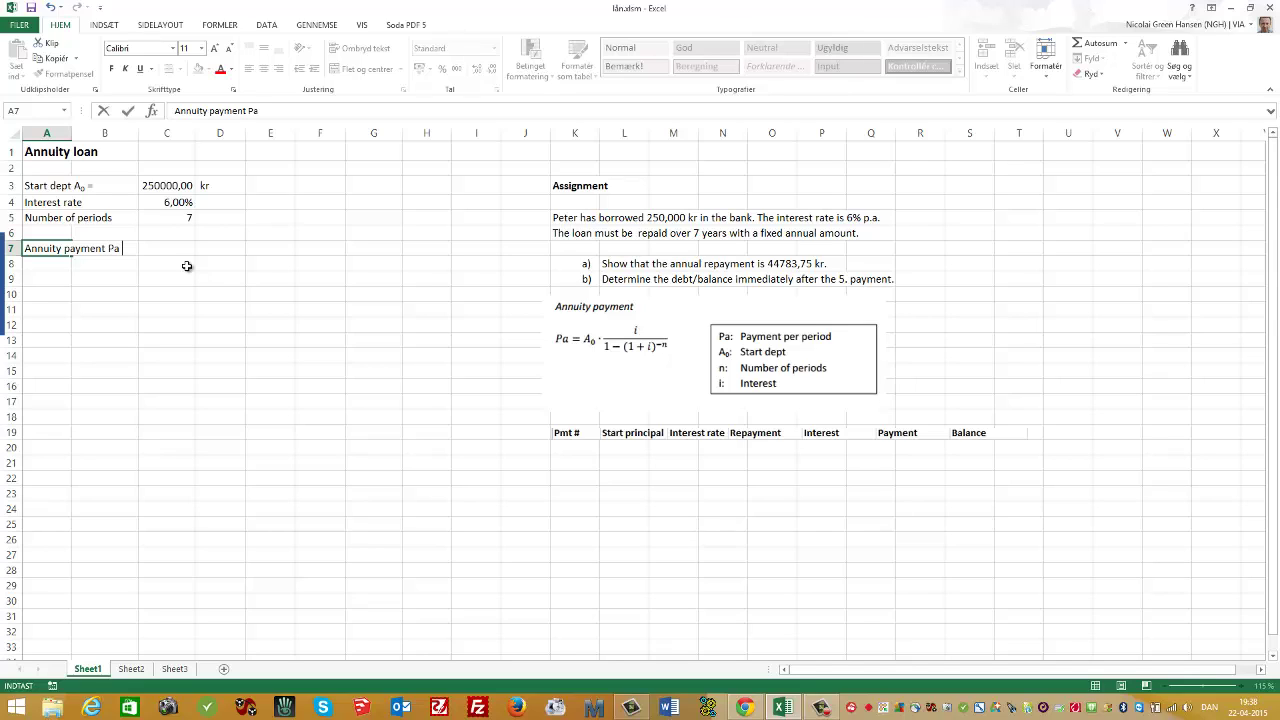
type("=")
left_click(250, 268)
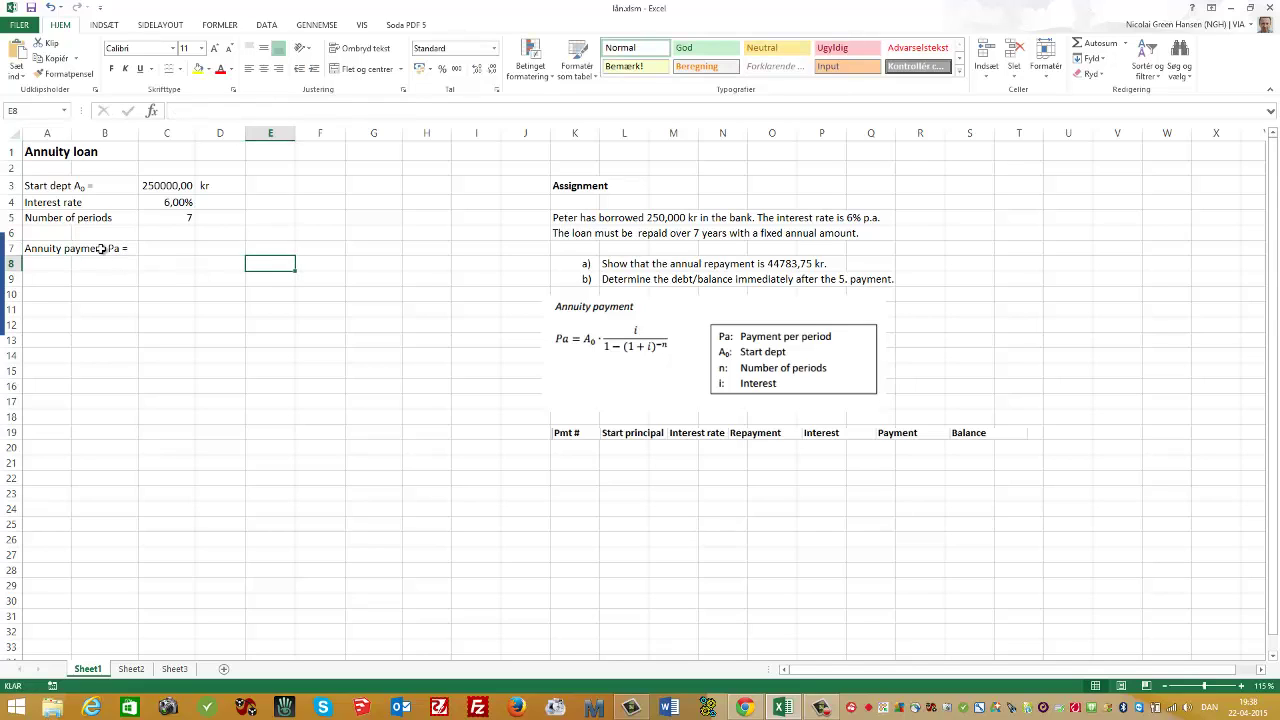
Step: Format the "a" of "Pa" in the cell A7 label as subscript
double_click(115, 250)
left_click(118, 285)
left_click(54, 249)
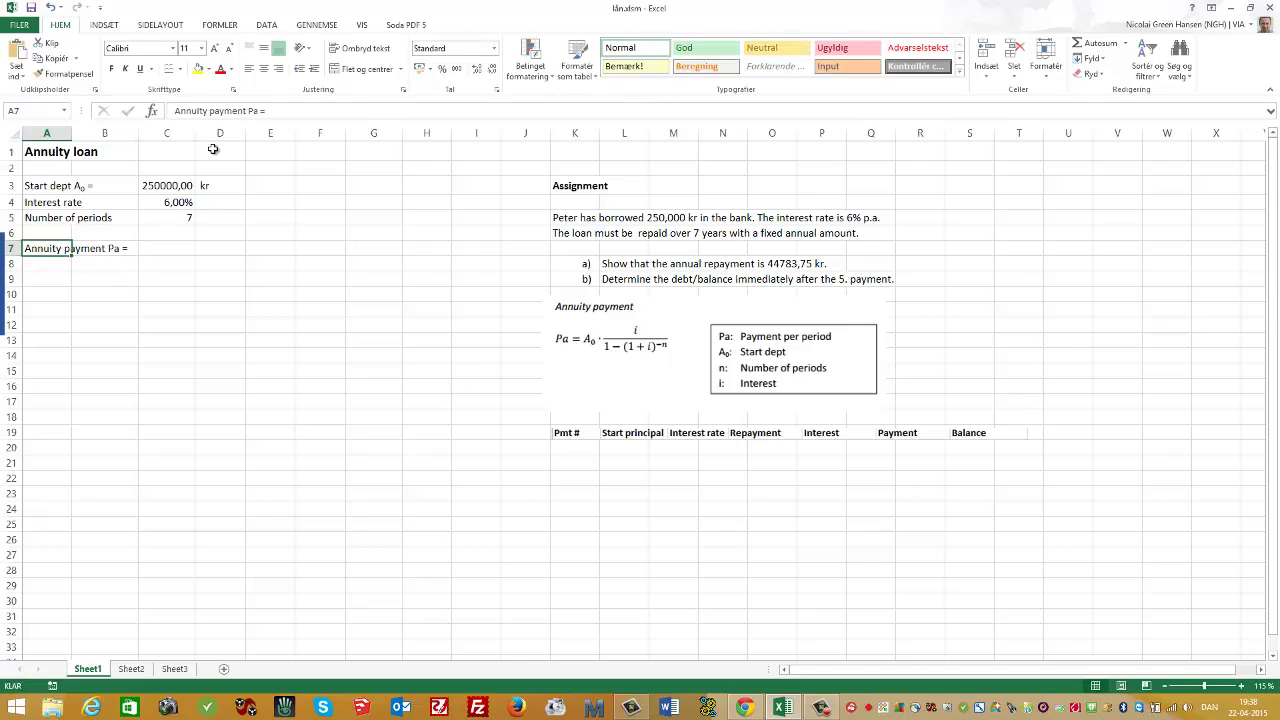
left_click(255, 112)
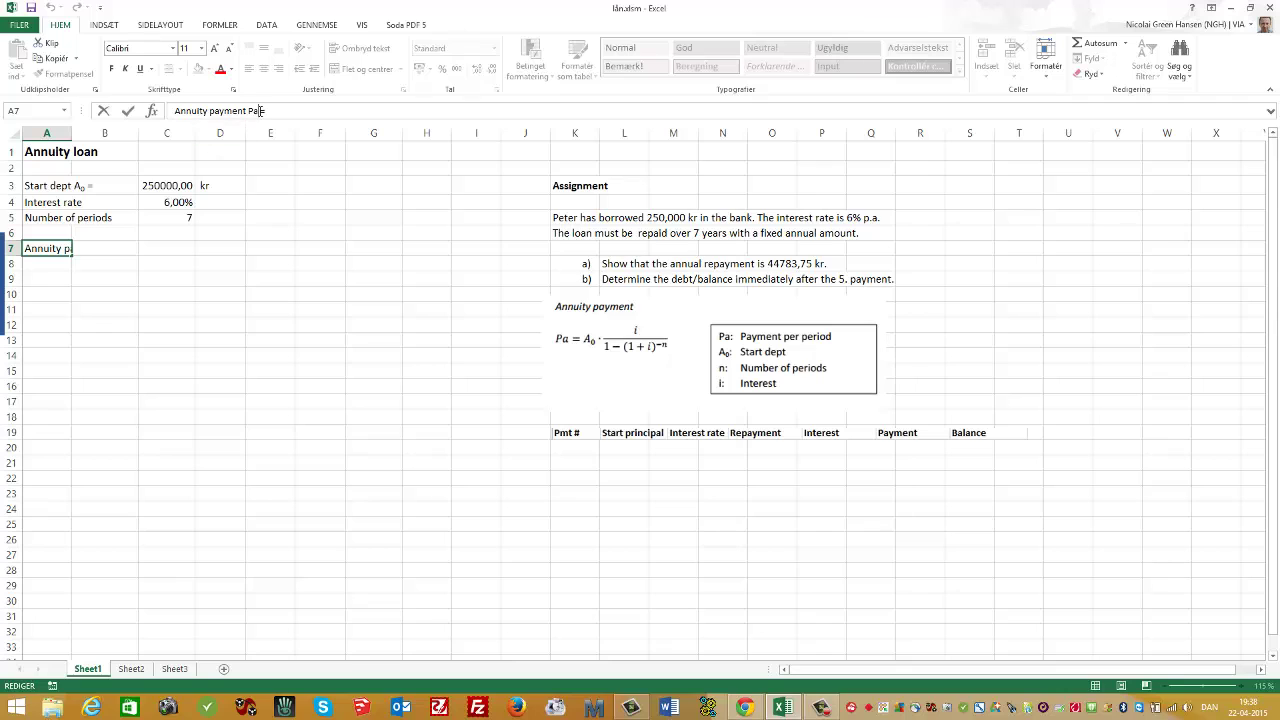
right_click(255, 111)
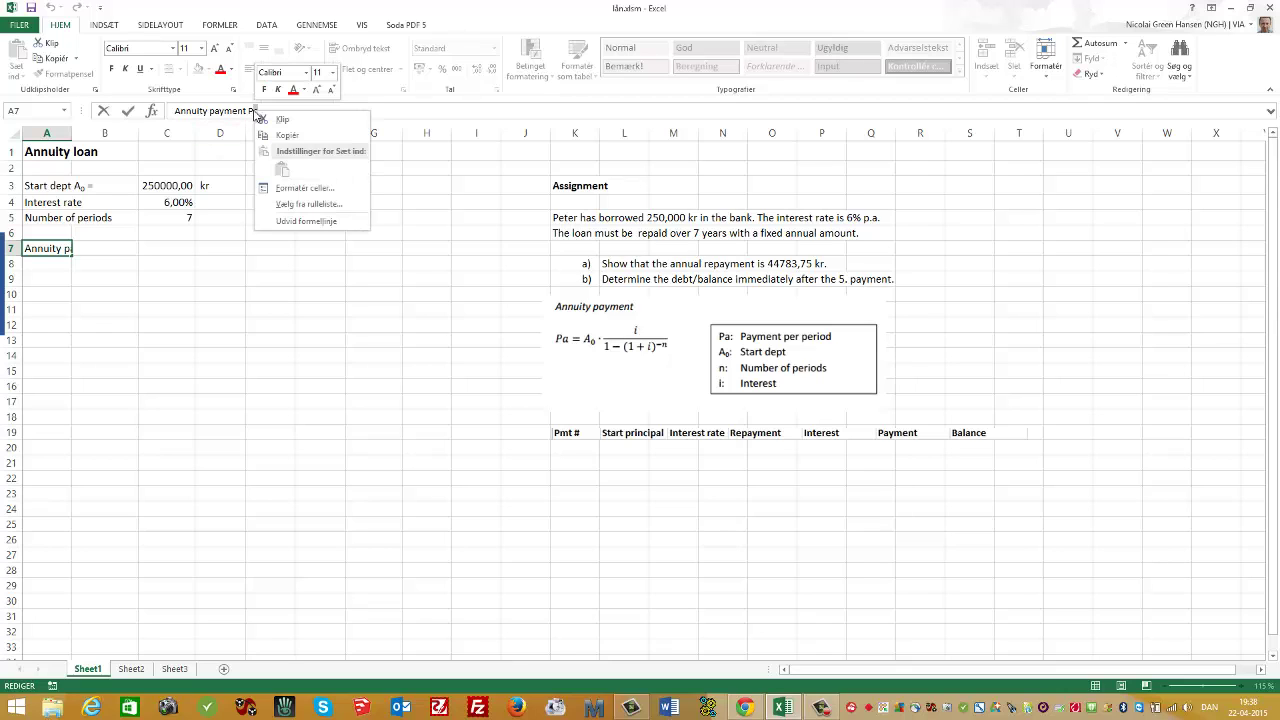
left_click(288, 187)
left_click(140, 219)
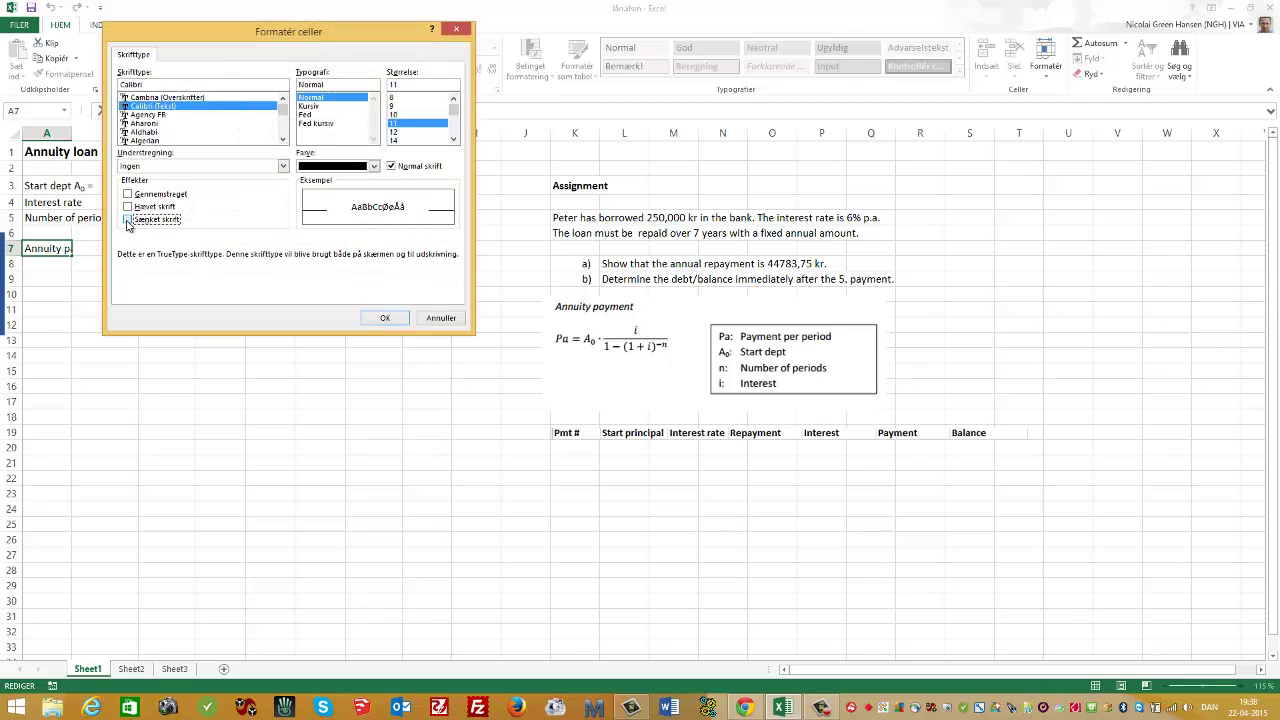
left_click(384, 318)
Step: Calculate the annuity payment in cell C7 with the formula =C3*C4/(1-(1+C4)^-C5)
left_click(145, 251)
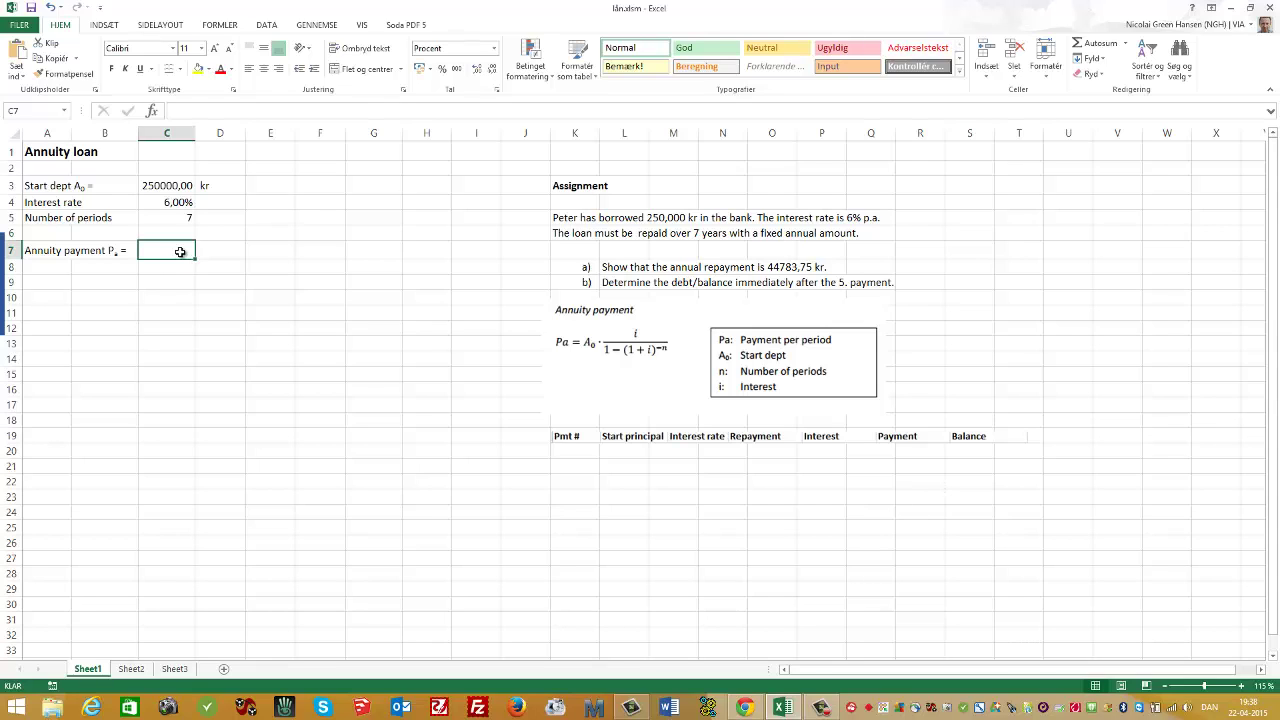
type("=")
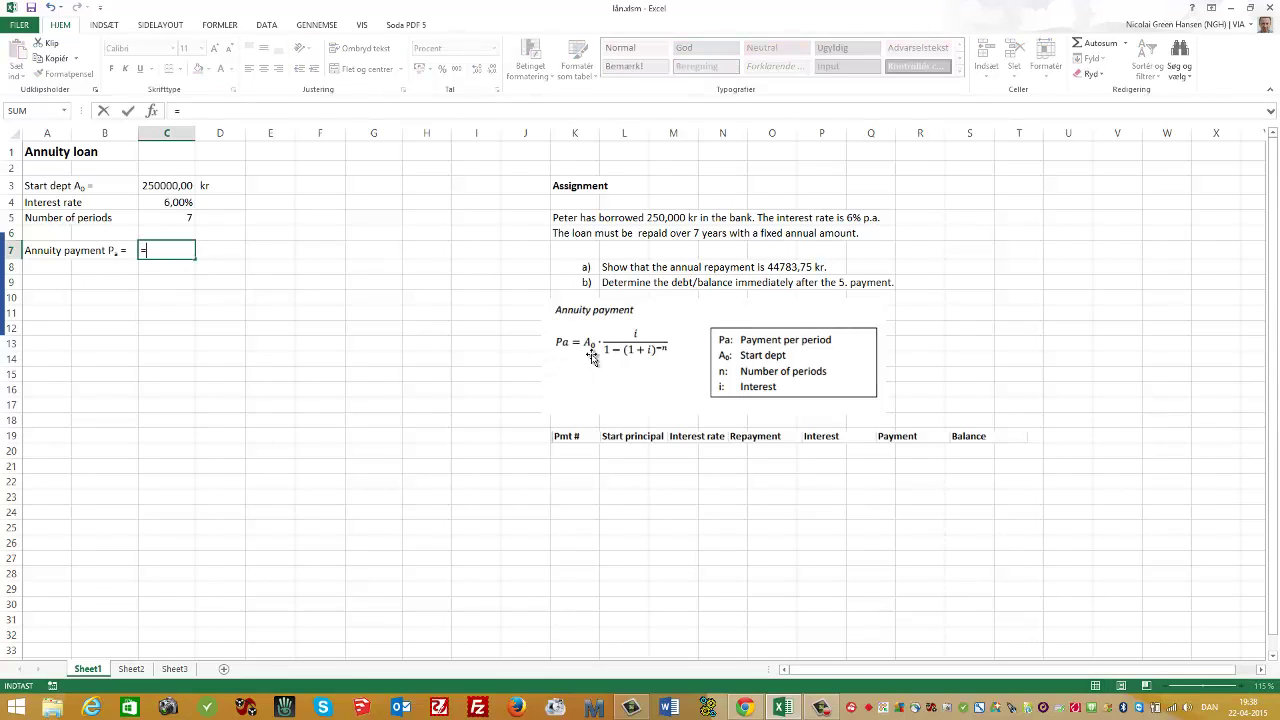
left_click(168, 186)
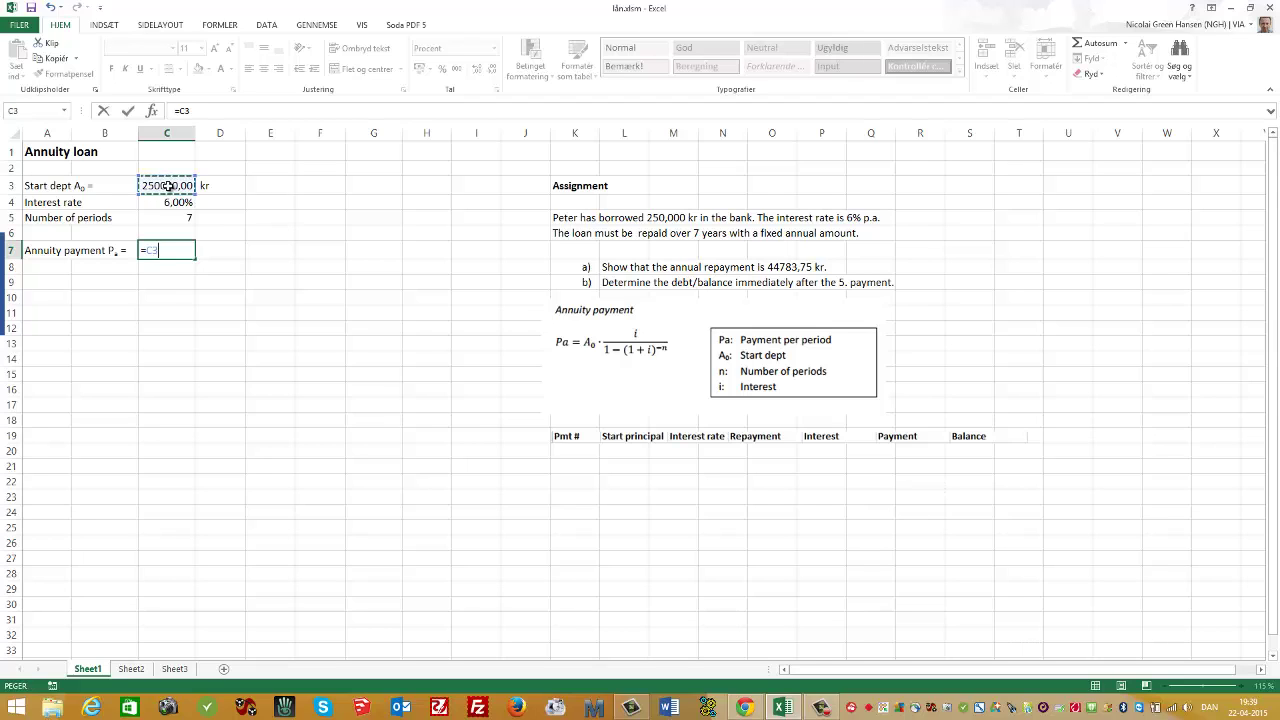
type("*")
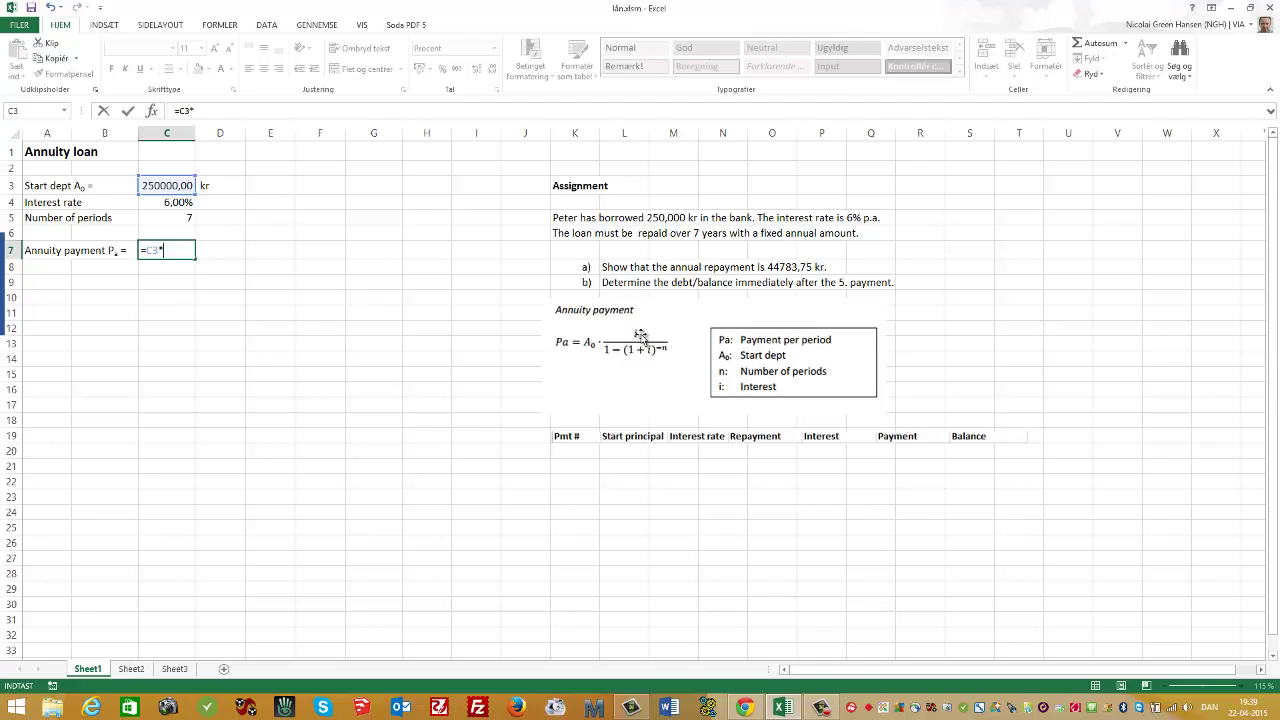
left_click(182, 203)
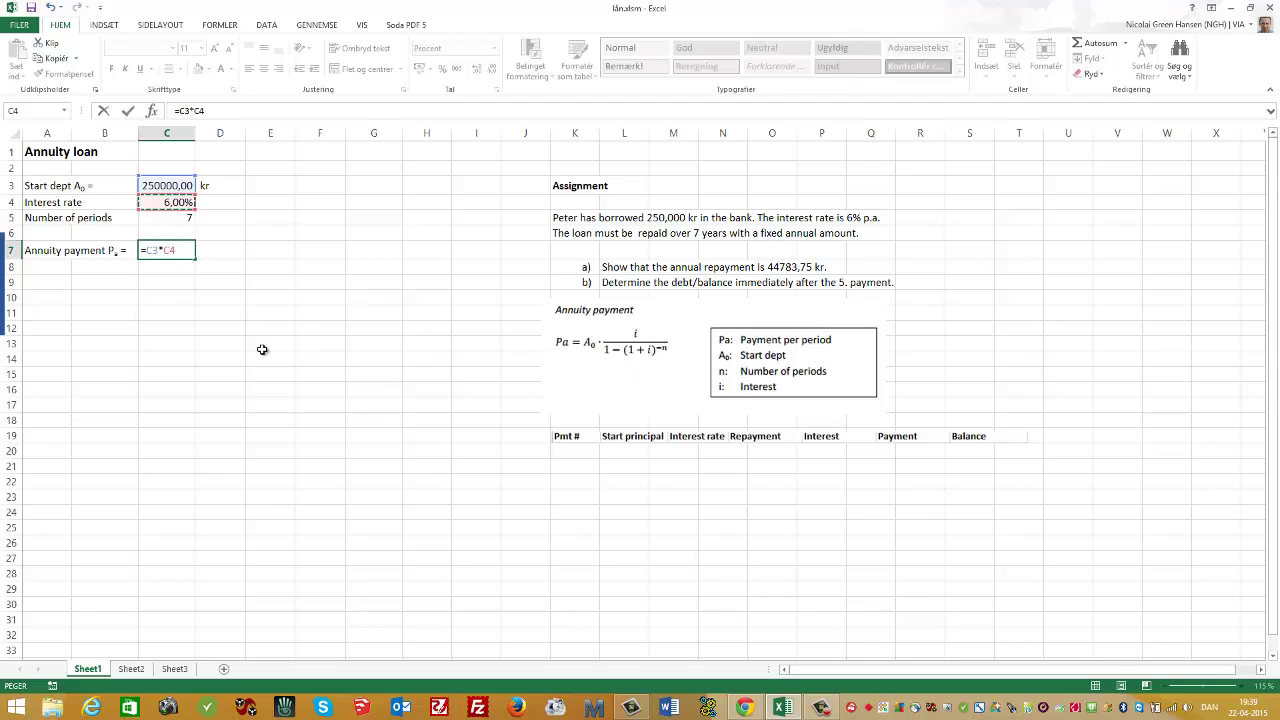
type("/(1-(1+")
left_click(177, 203)
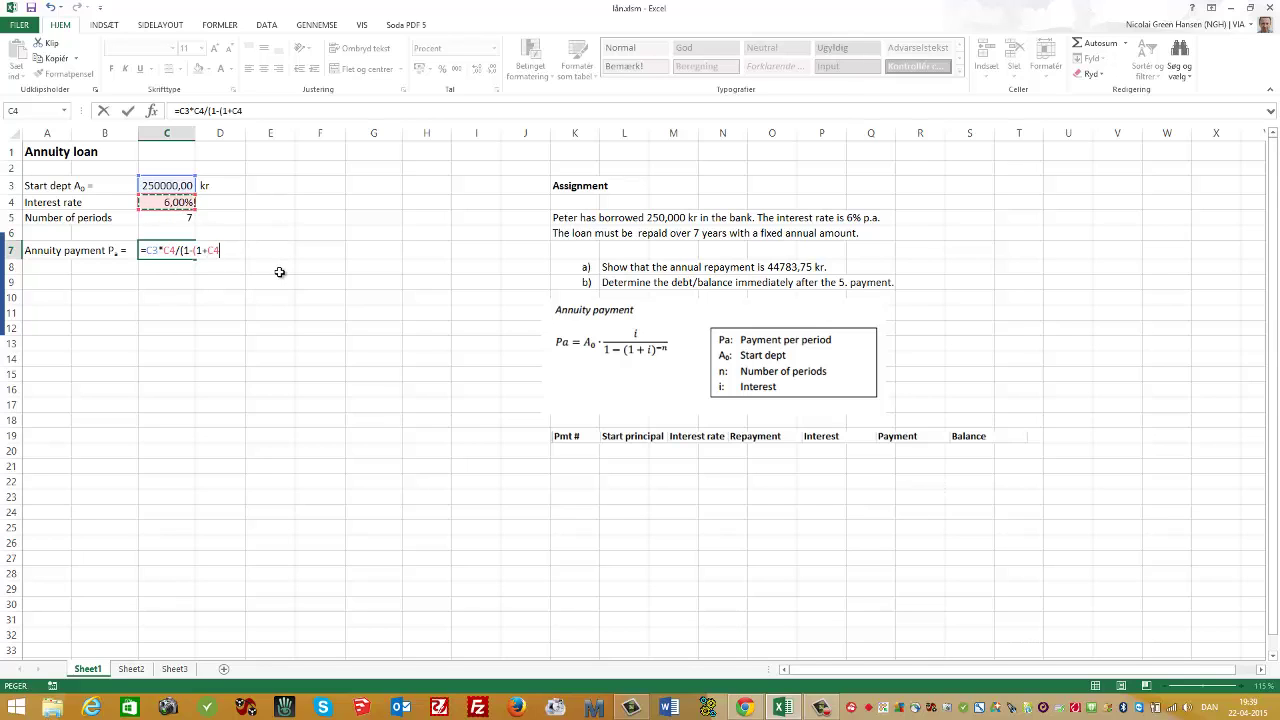
type(")^-")
left_click(177, 218)
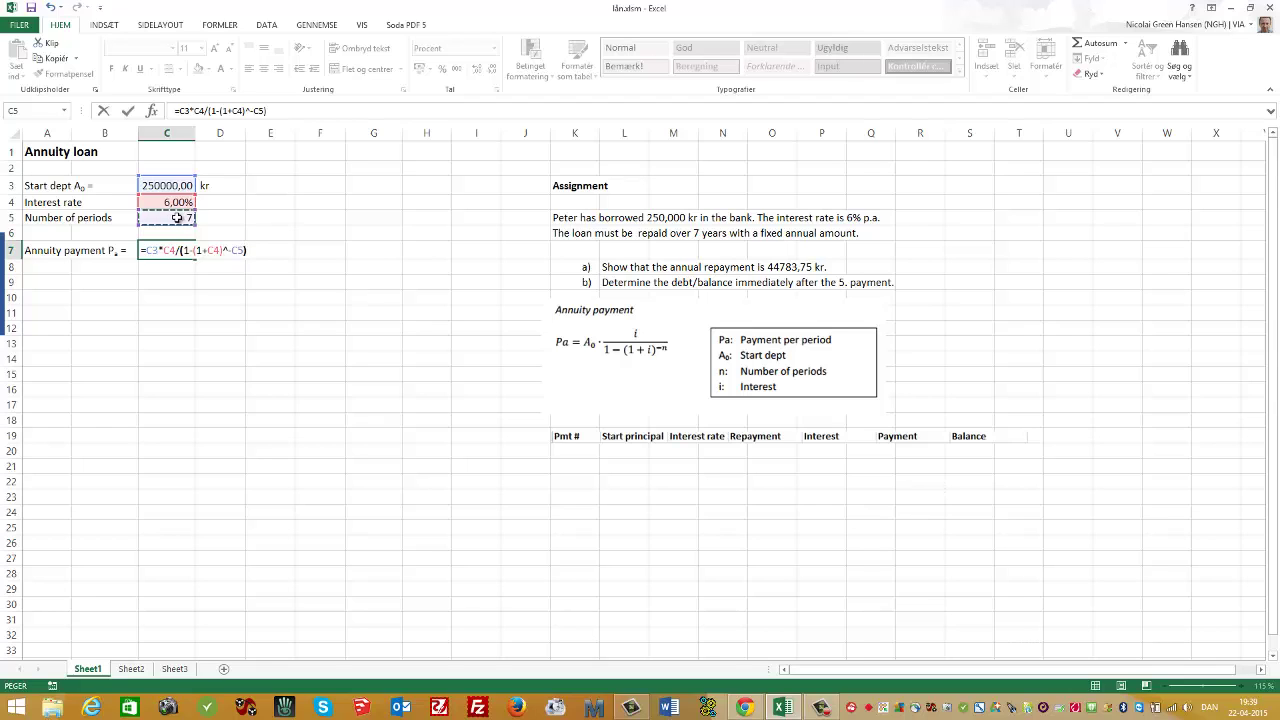
type(")")
key("ctrl+Return")
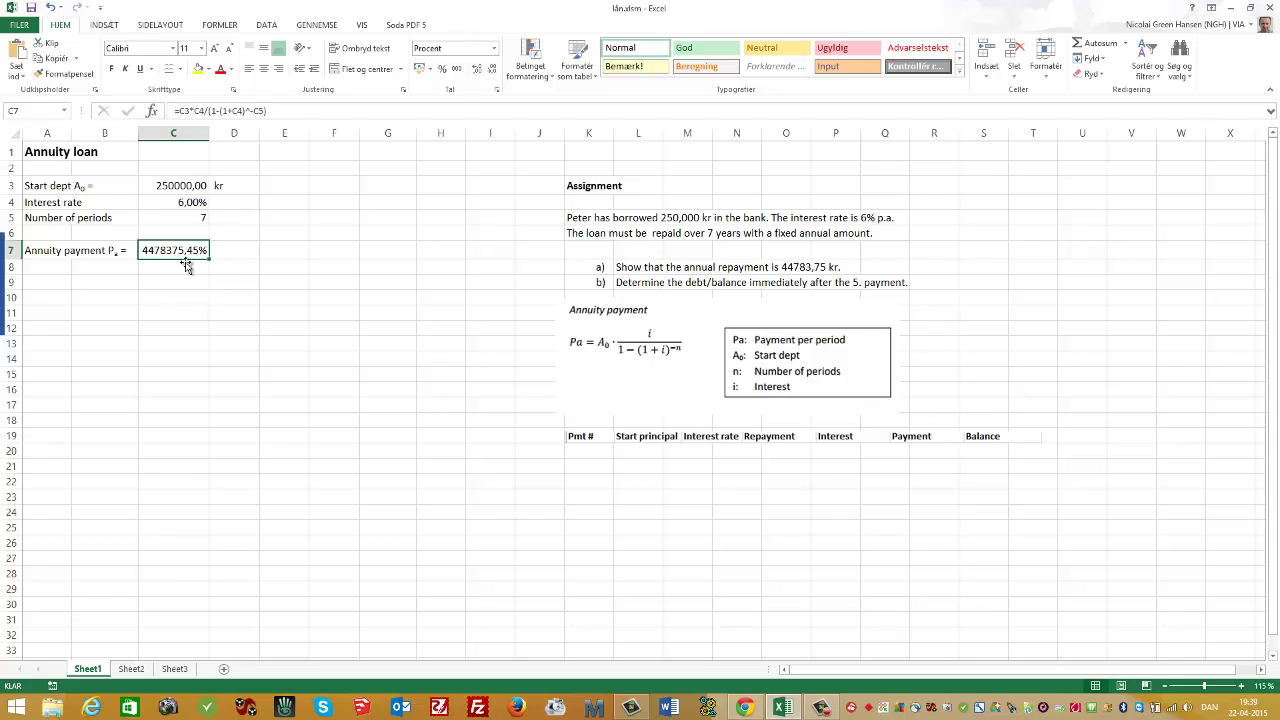
Step: Format the annuity payment in cell C7 as a number with two decimals
right_click(188, 256)
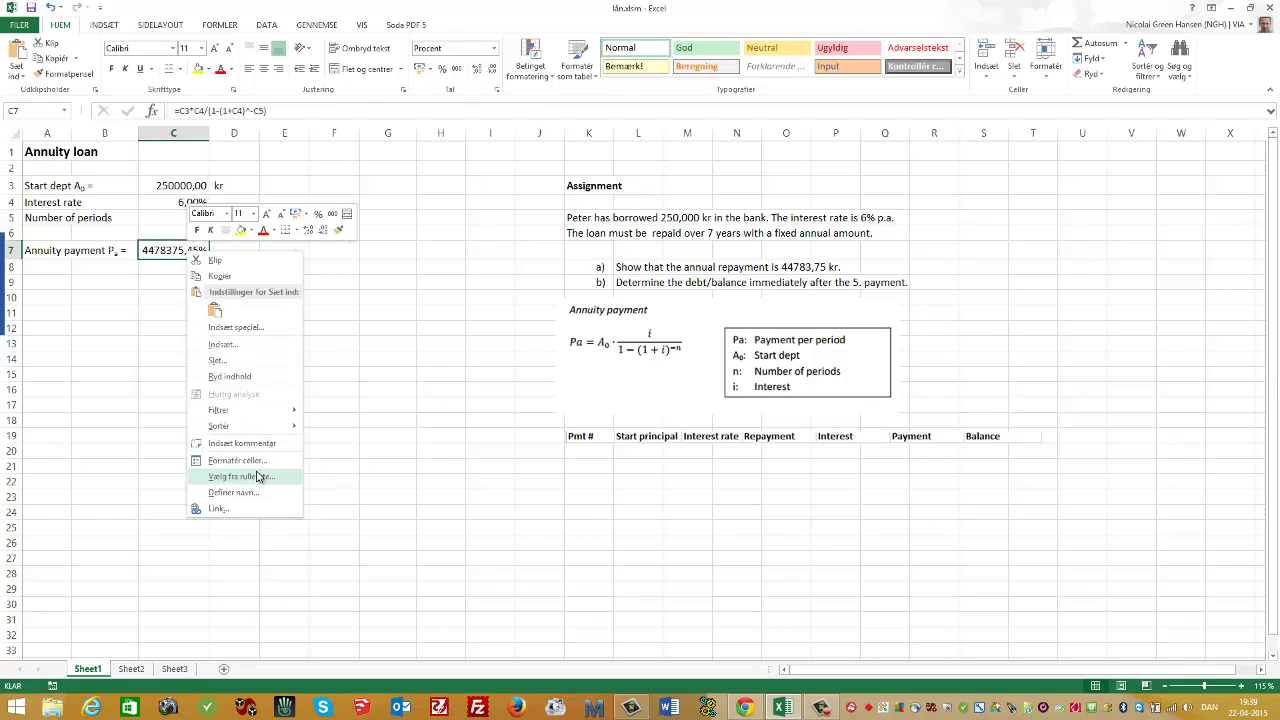
left_click(257, 462)
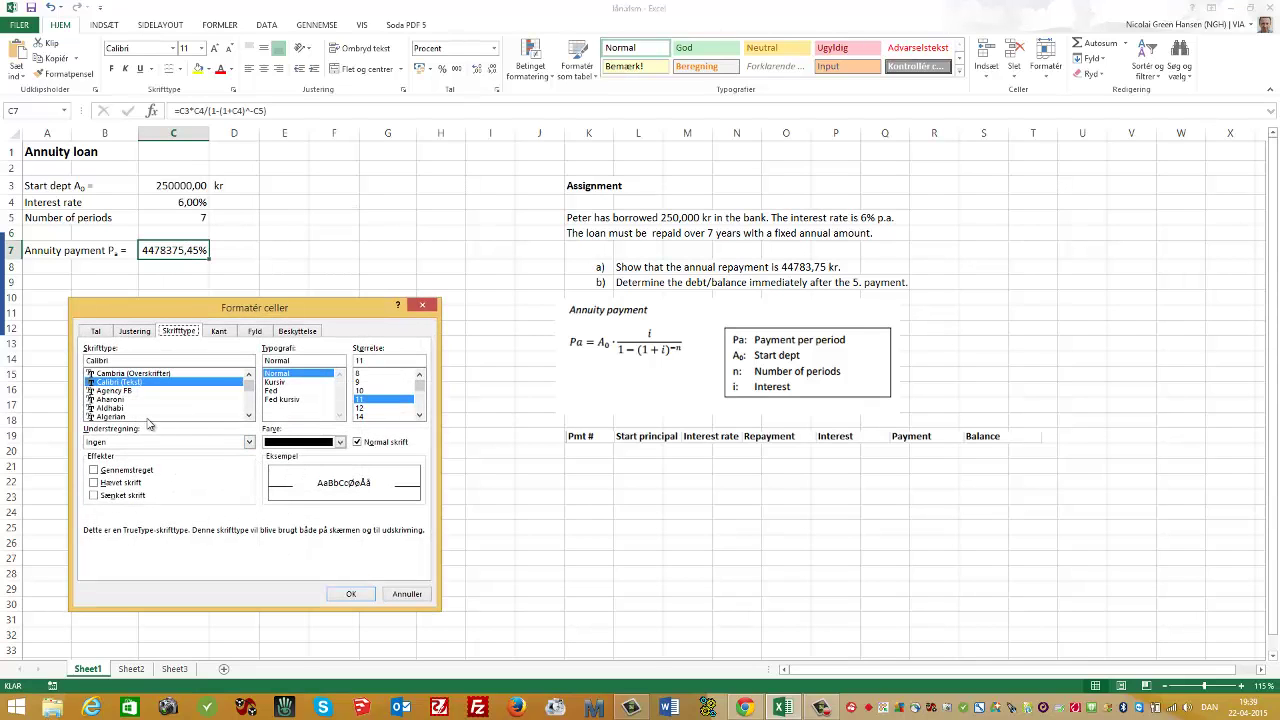
left_click(100, 335)
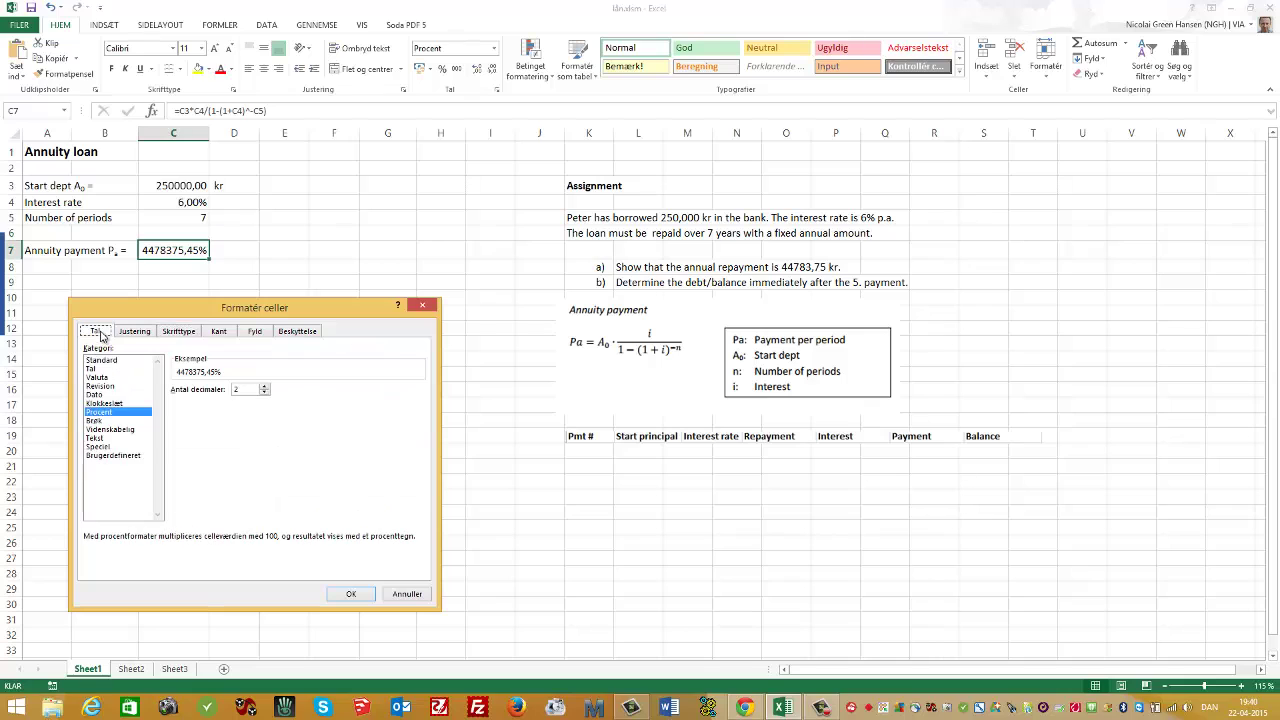
left_click(100, 370)
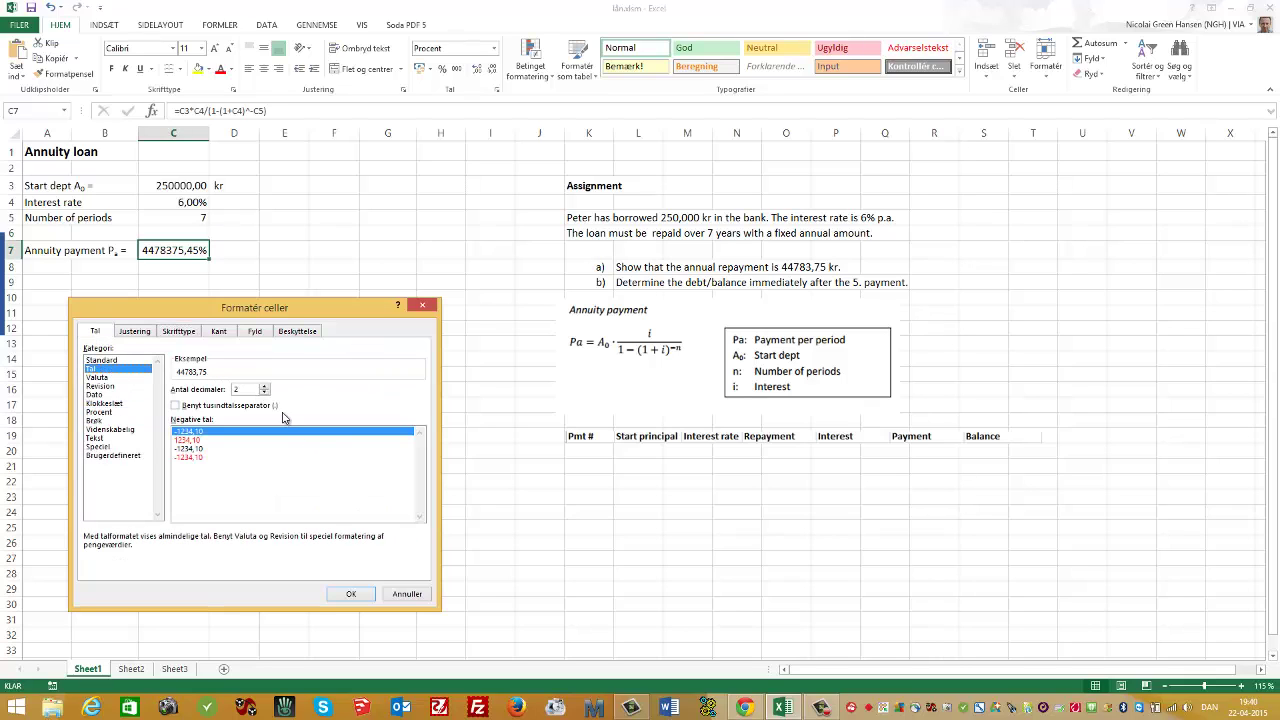
left_click(360, 593)
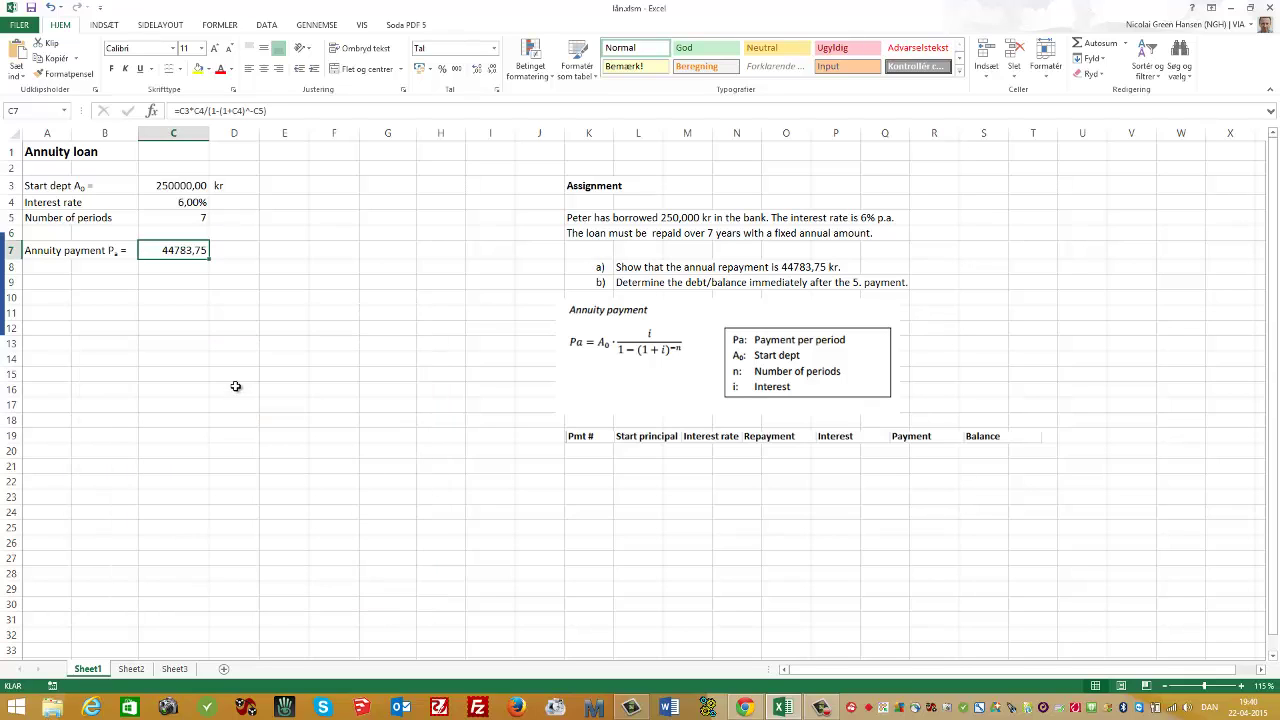
Step: Enter the unit "kr" in cell D7 beside the annuity payment
left_click(234, 388)
left_click(238, 248)
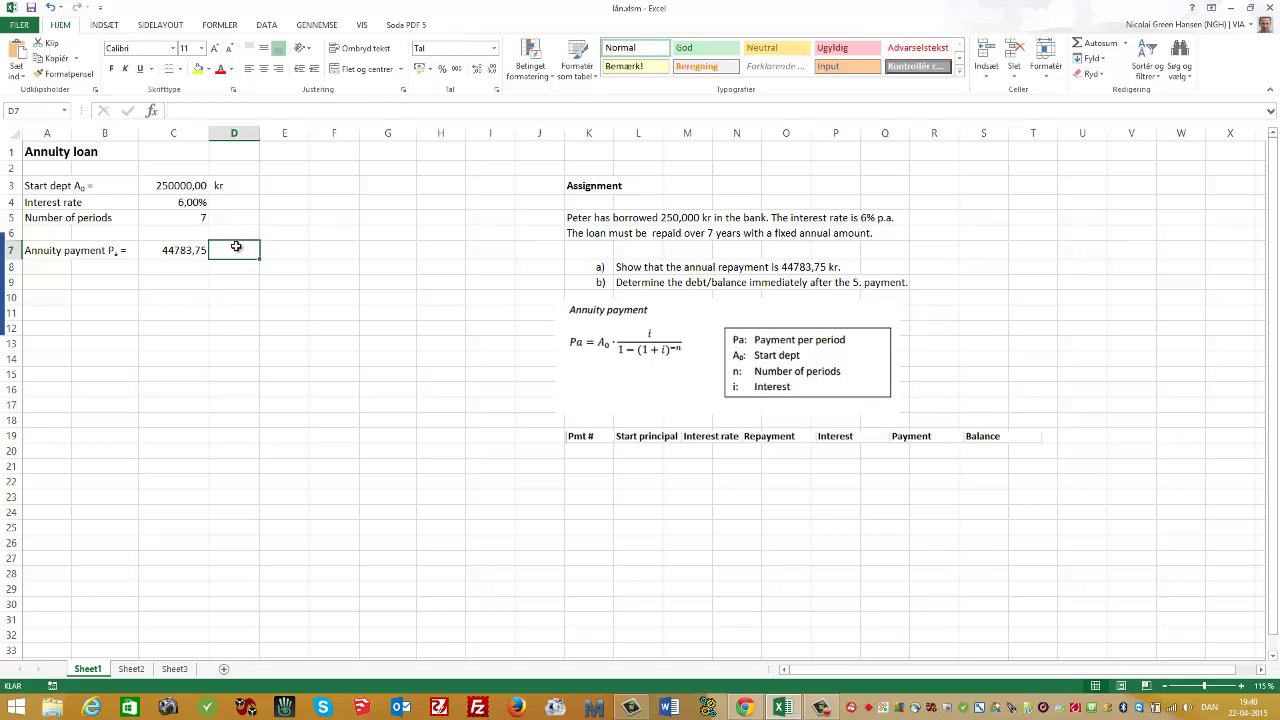
type("kr")
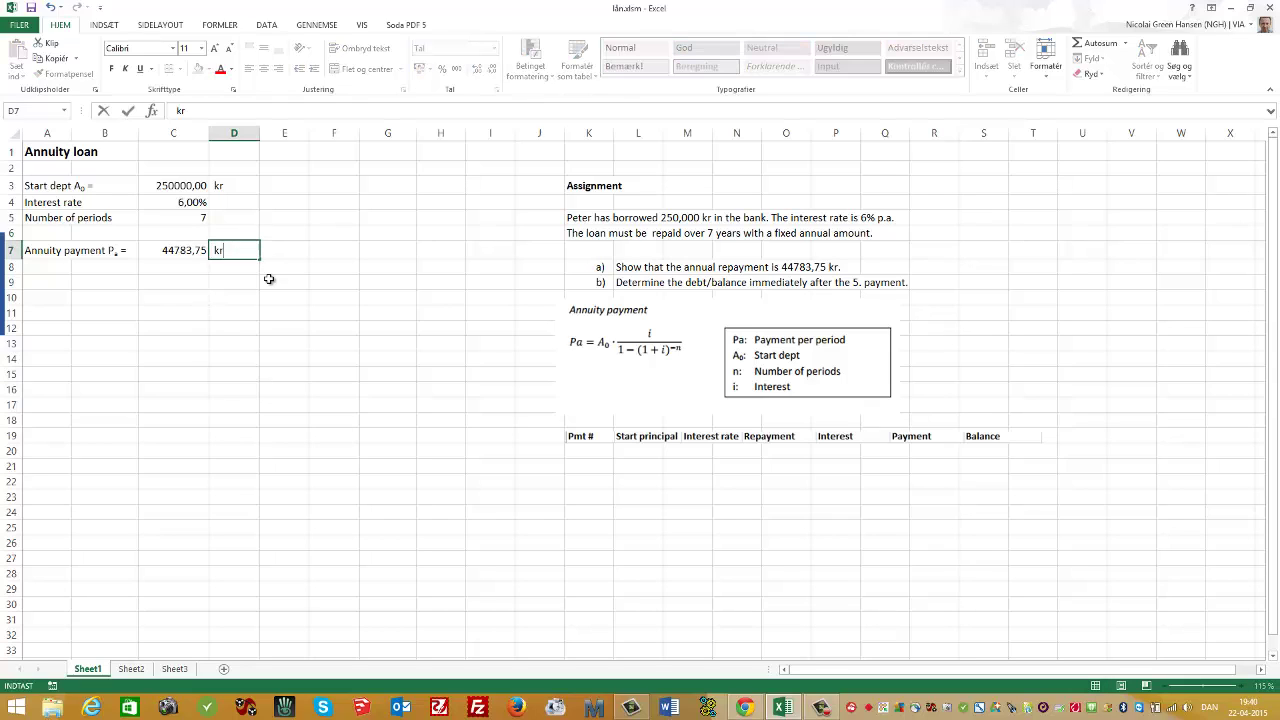
left_click(269, 281)
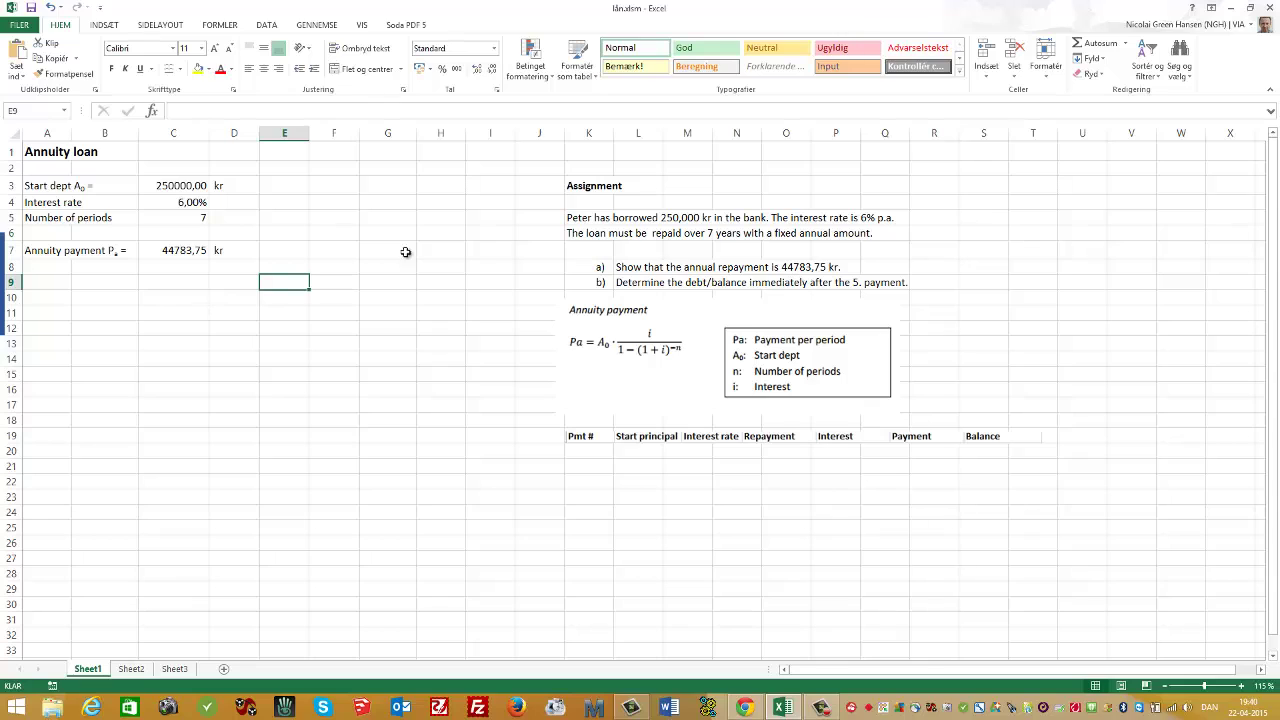
Step: Highlight the annuity payment in cell C7 with a yellow fill
left_click(190, 250)
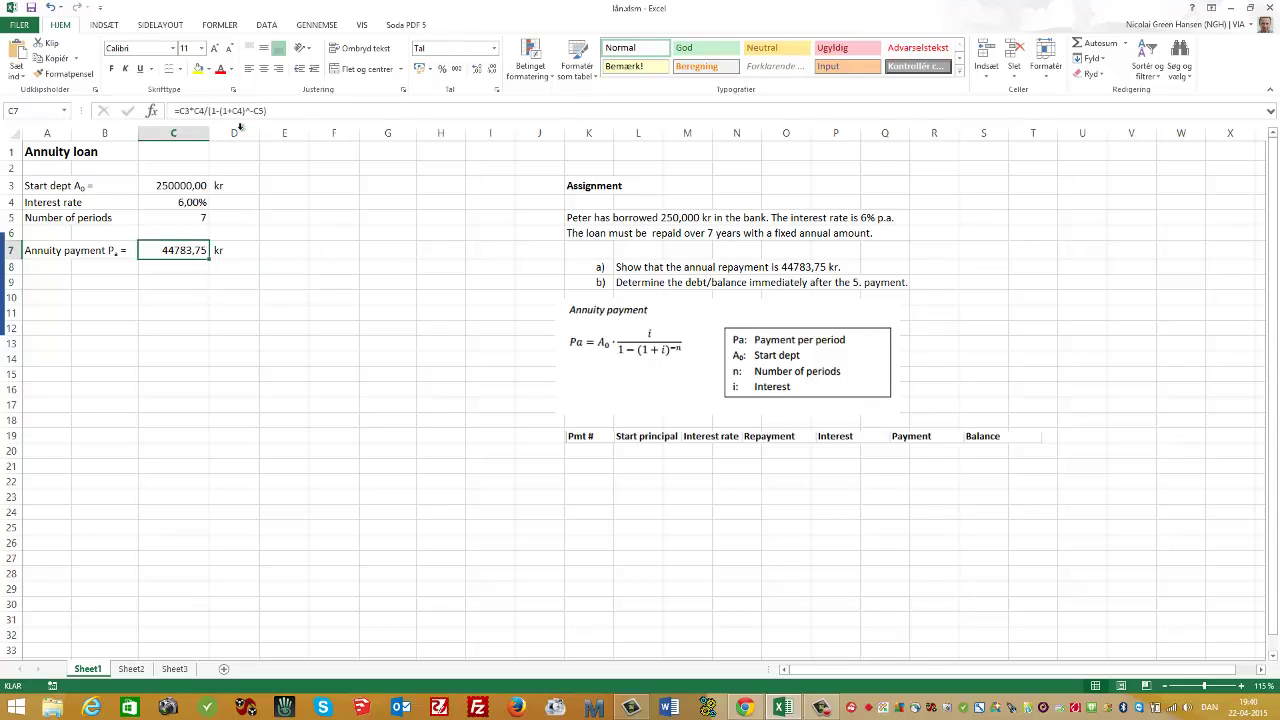
left_click(198, 69)
left_click(330, 309)
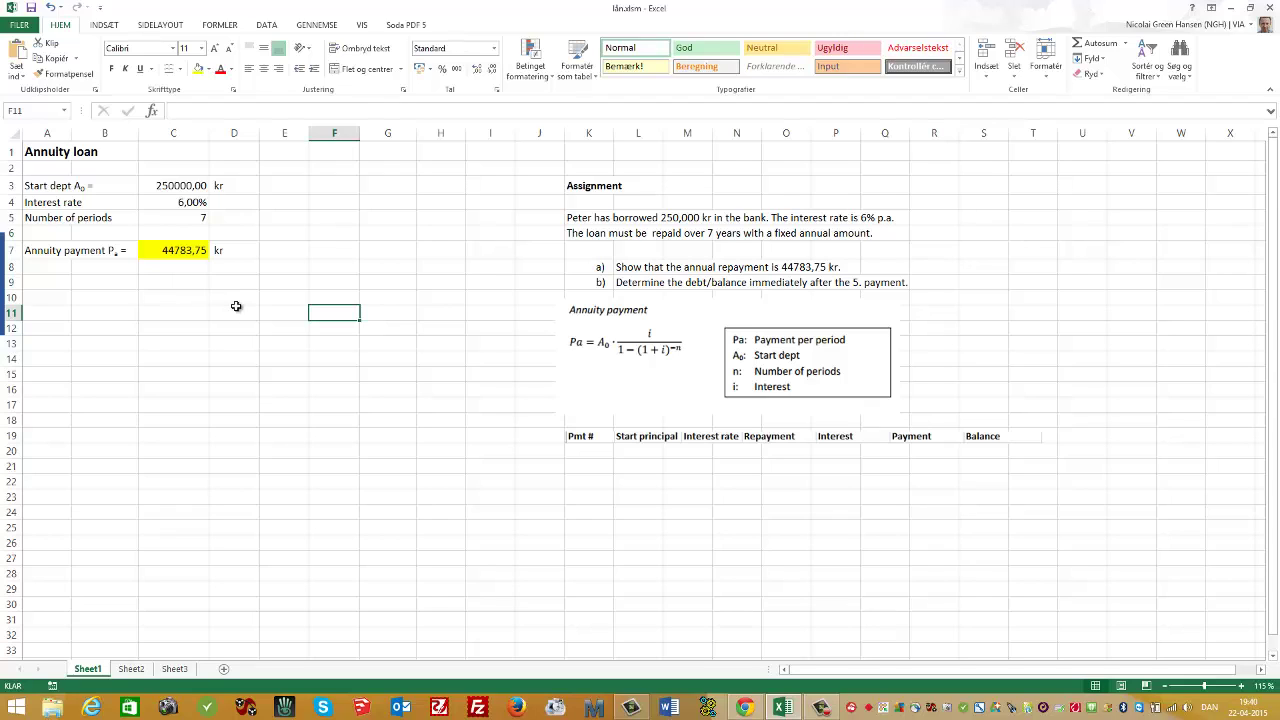
Step: Enter the table headers "Pmt #" in A9 and "Start principal" in B9, and fit column B's width to its content
left_click(47, 286)
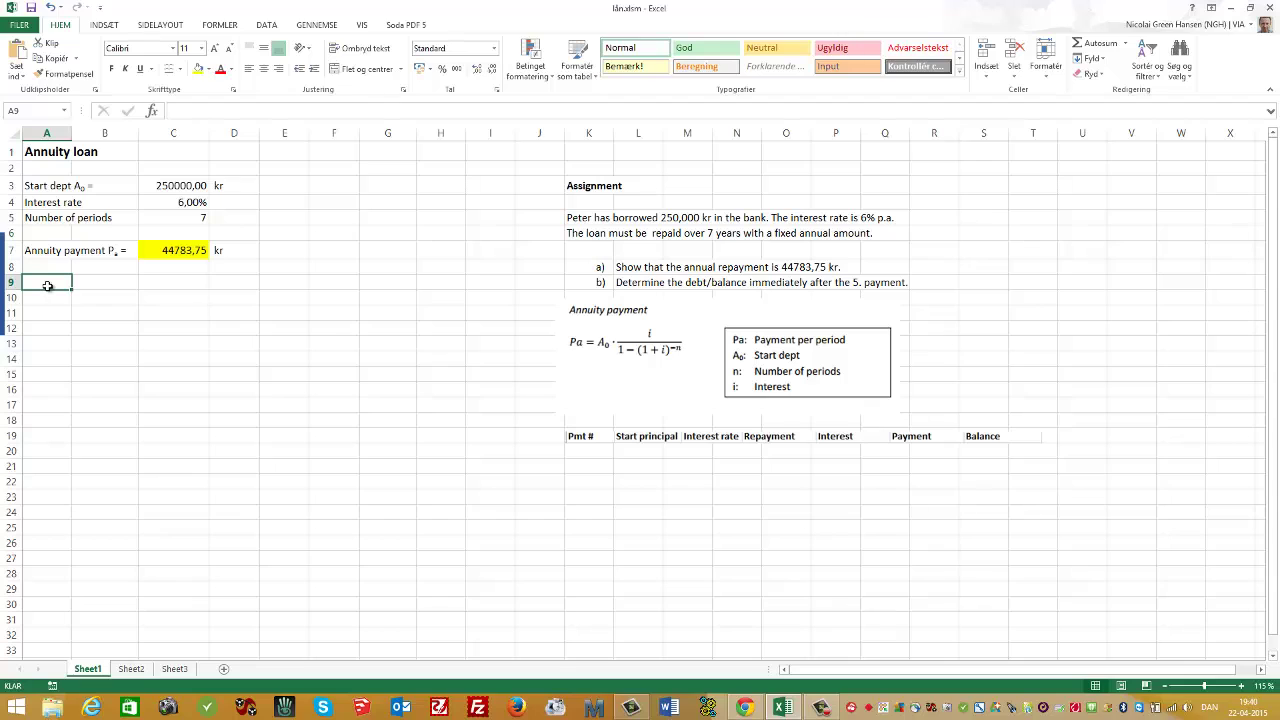
type("Pmt")
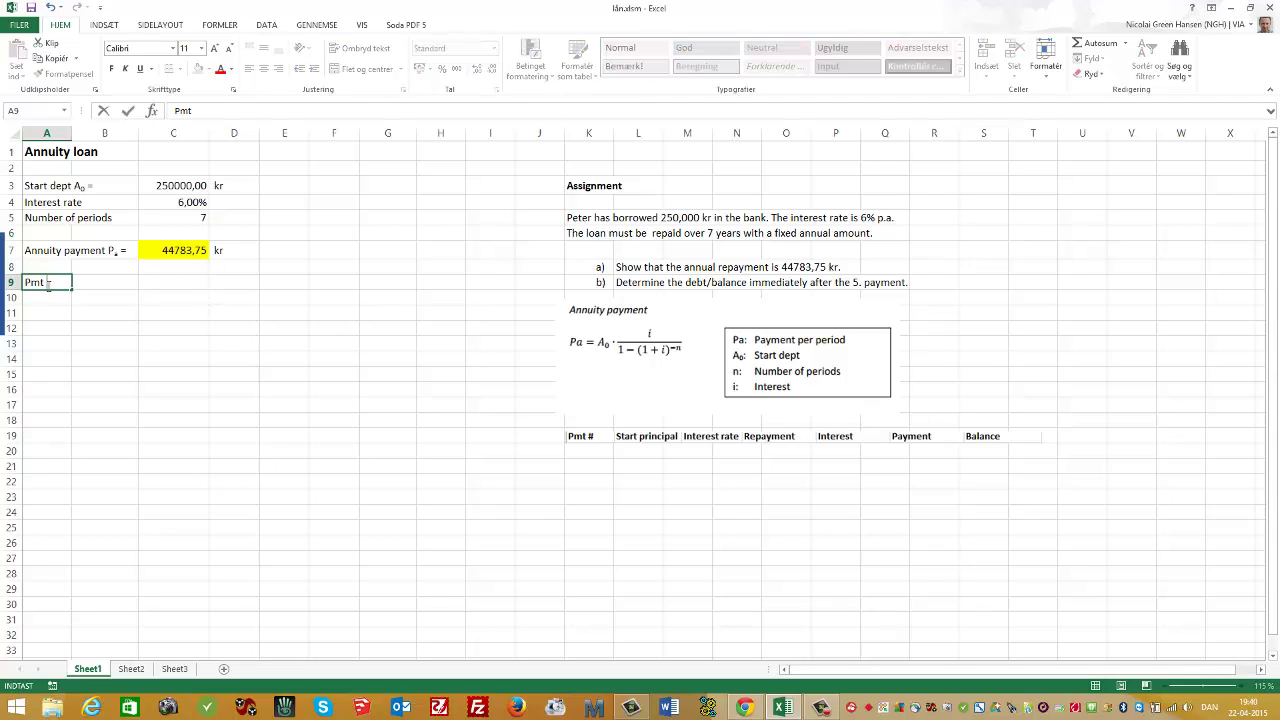
type(" #")
left_click(101, 282)
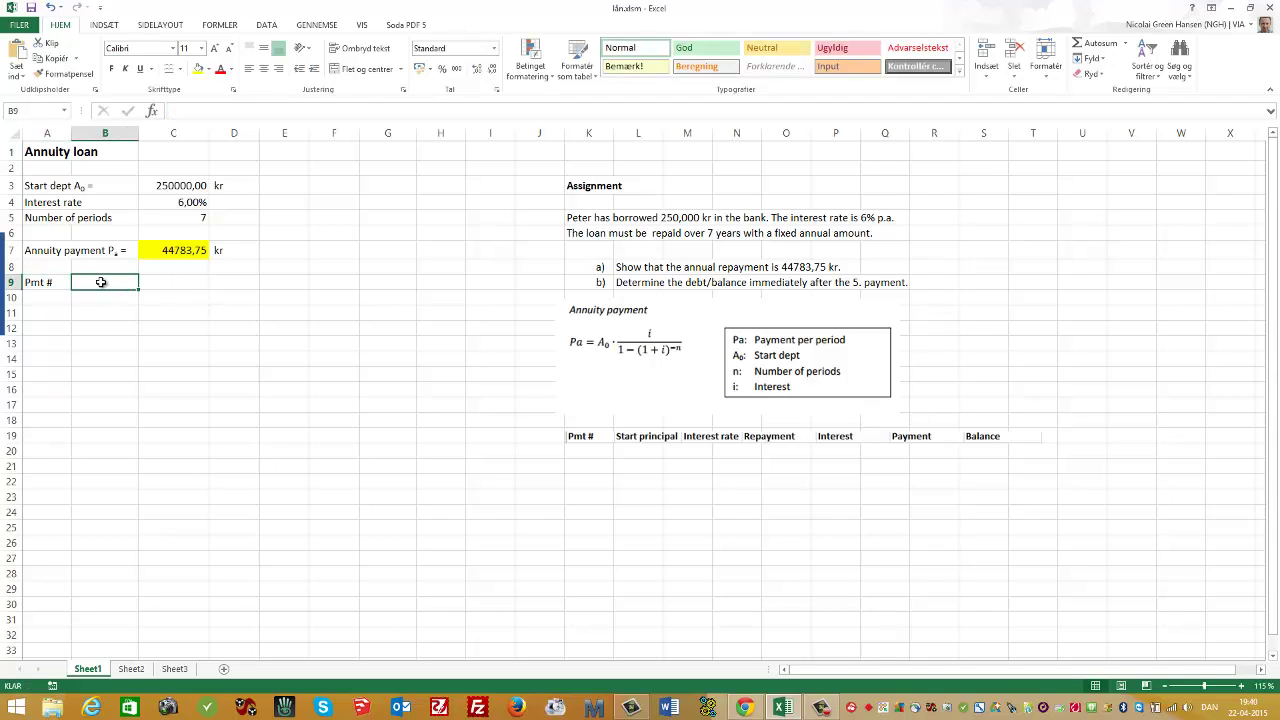
type("Start")
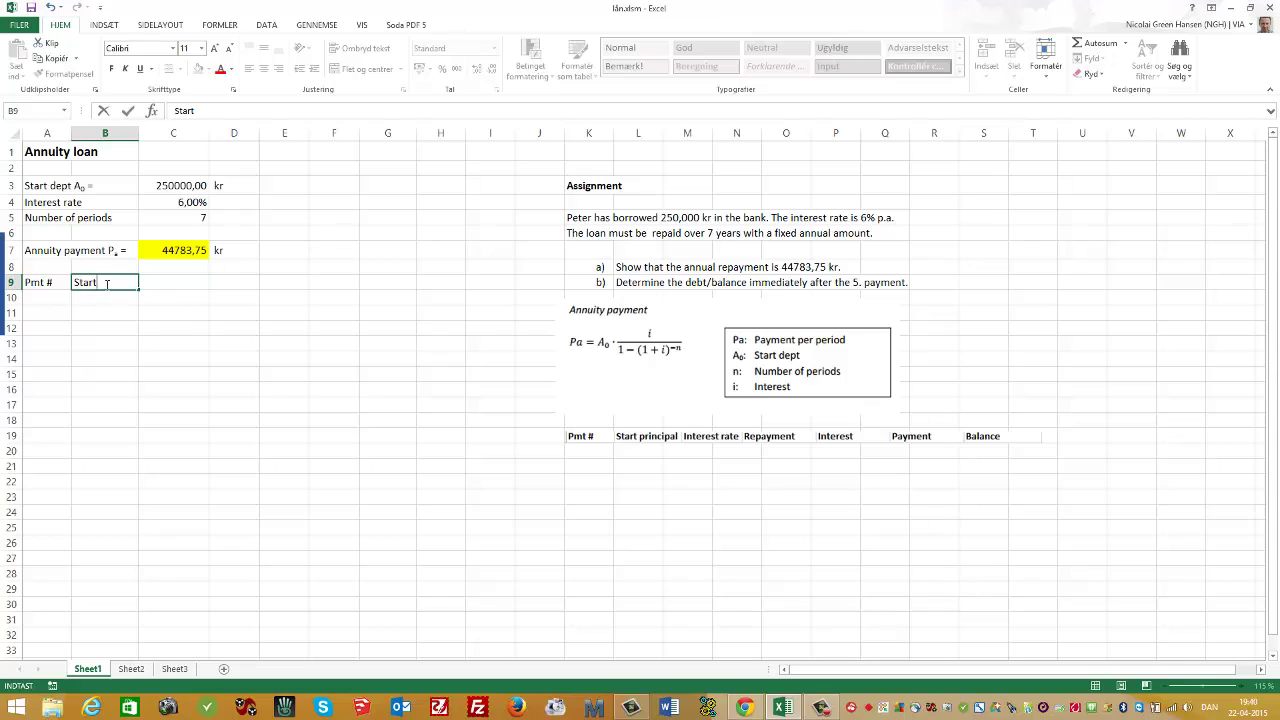
type(" principal")
left_click(117, 311)
double_click(139, 134)
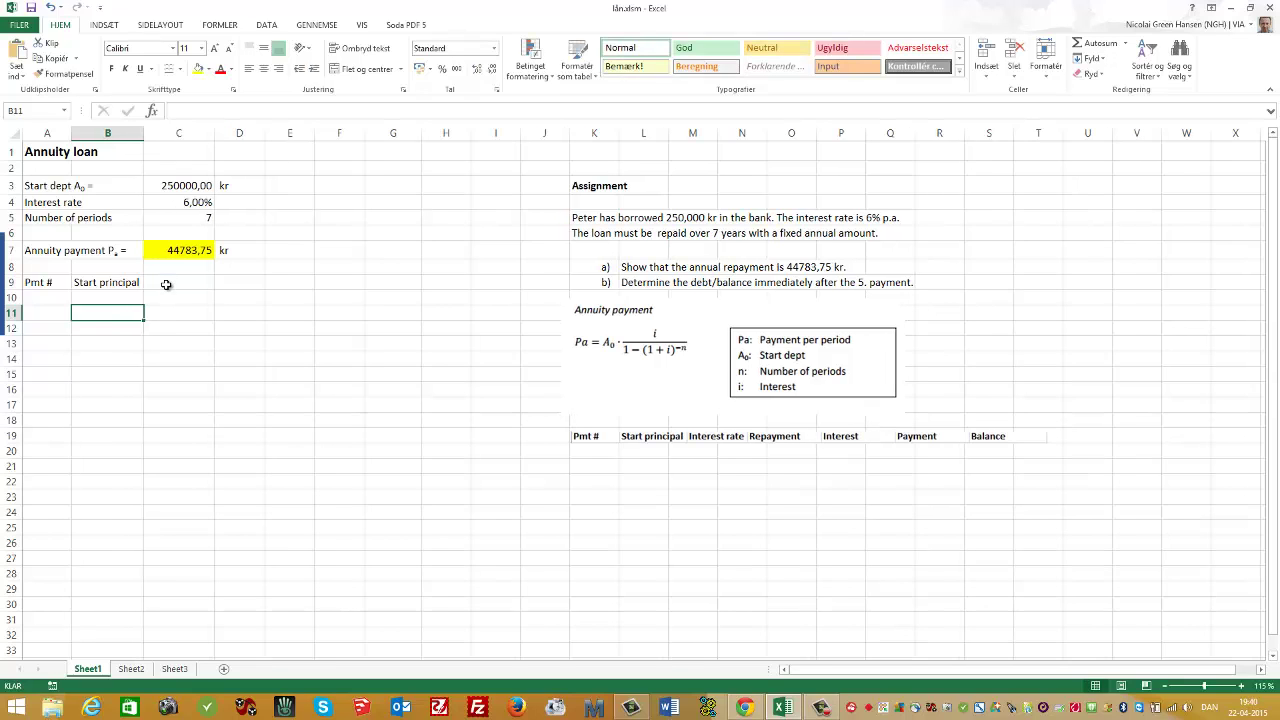
Step: Enter the headers "Interest rate" in C9 and "Repayment" in D9, and fit column D's width to its content
left_click(166, 285)
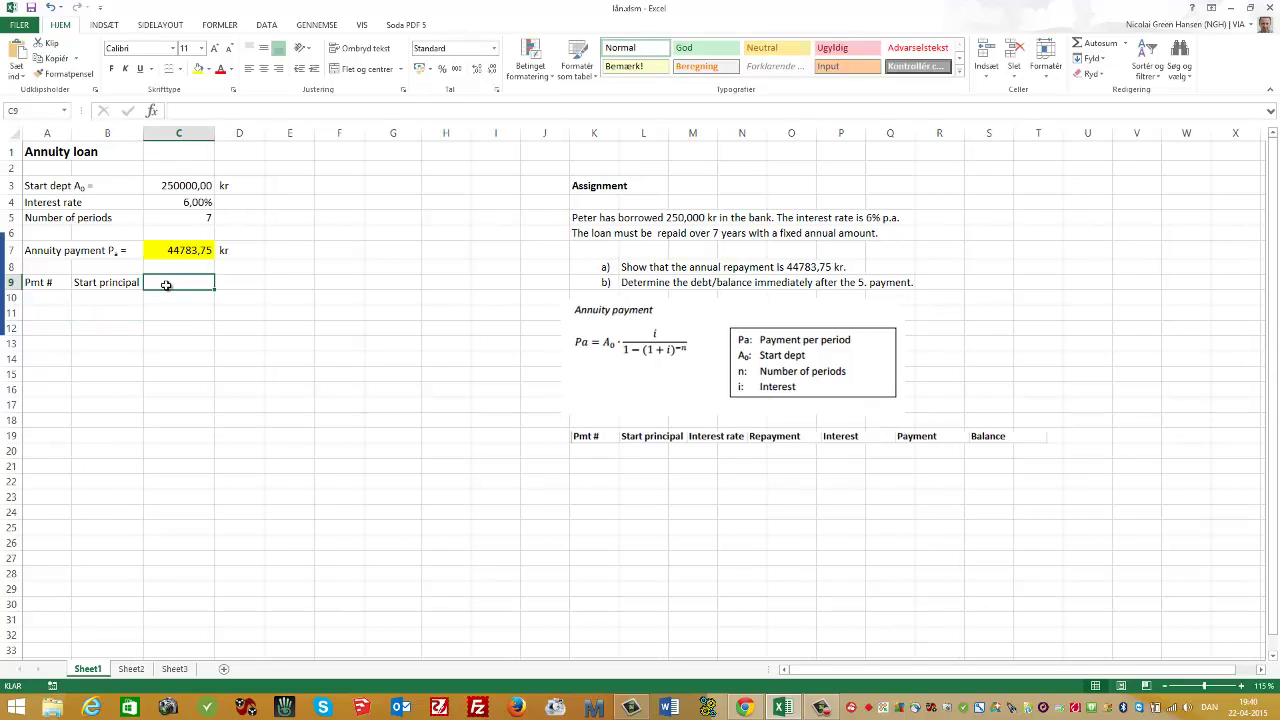
type("Interes")
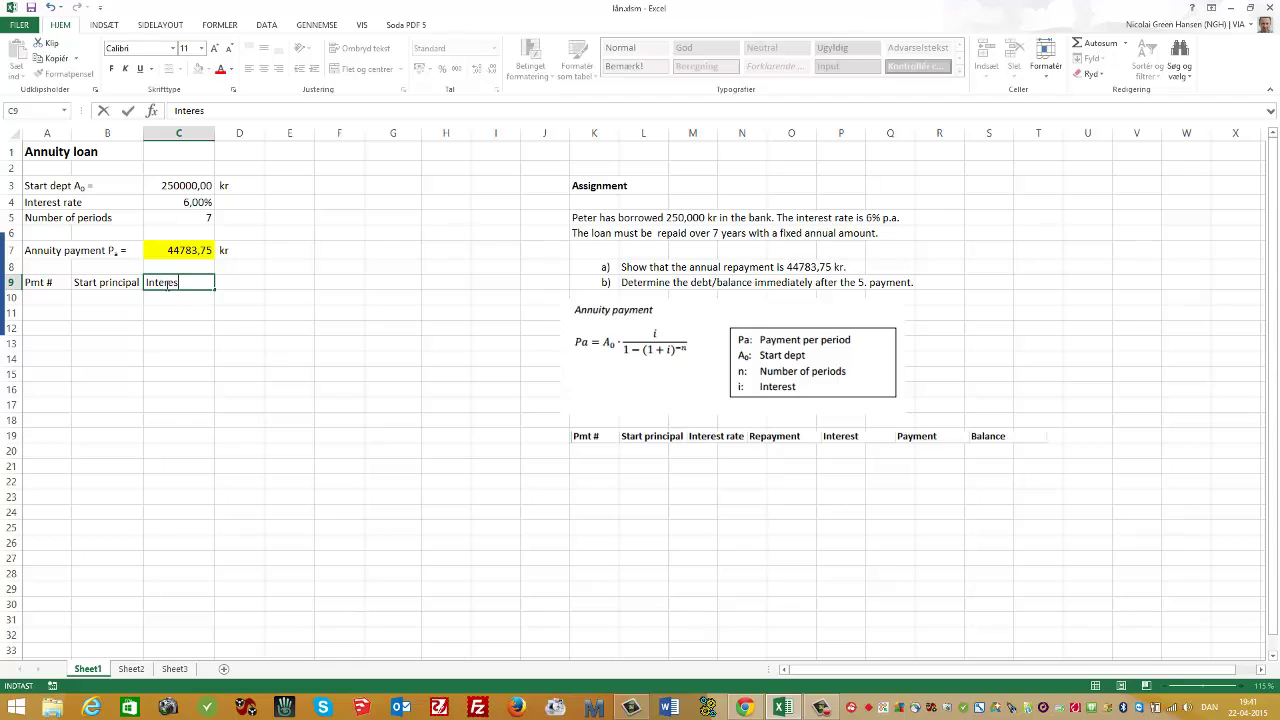
type("t rate")
left_click(237, 282)
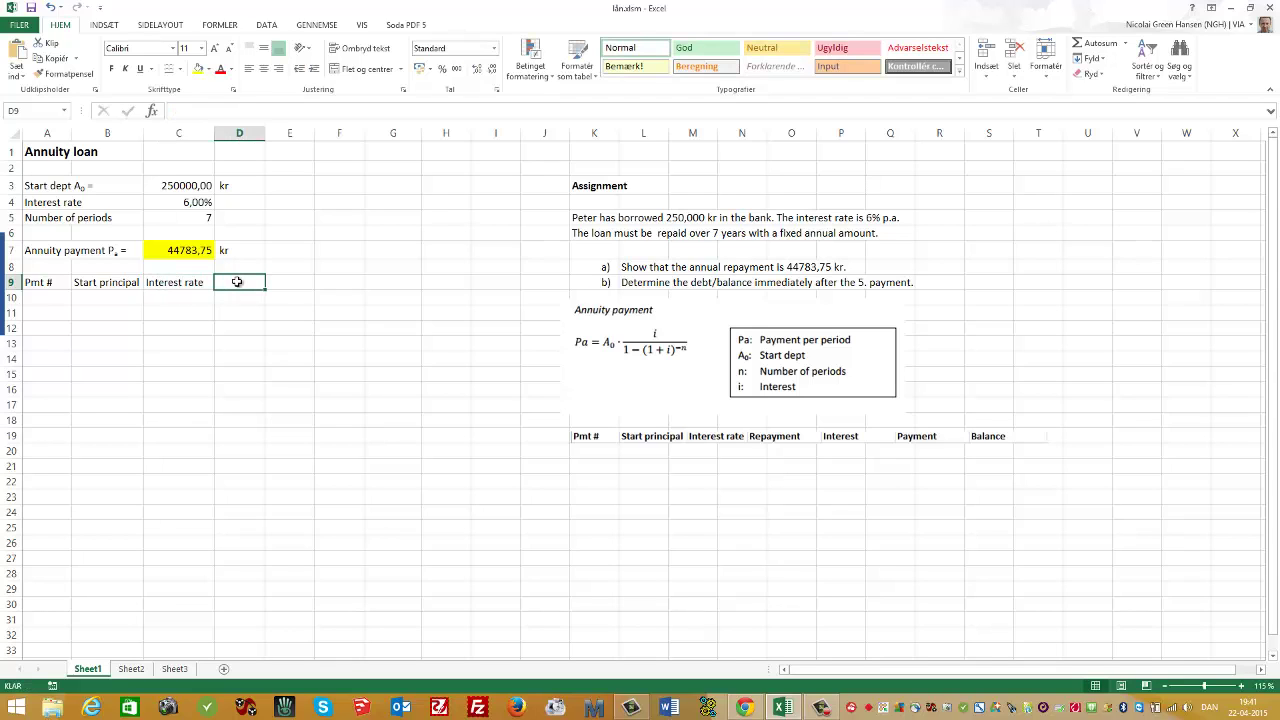
type("Re")
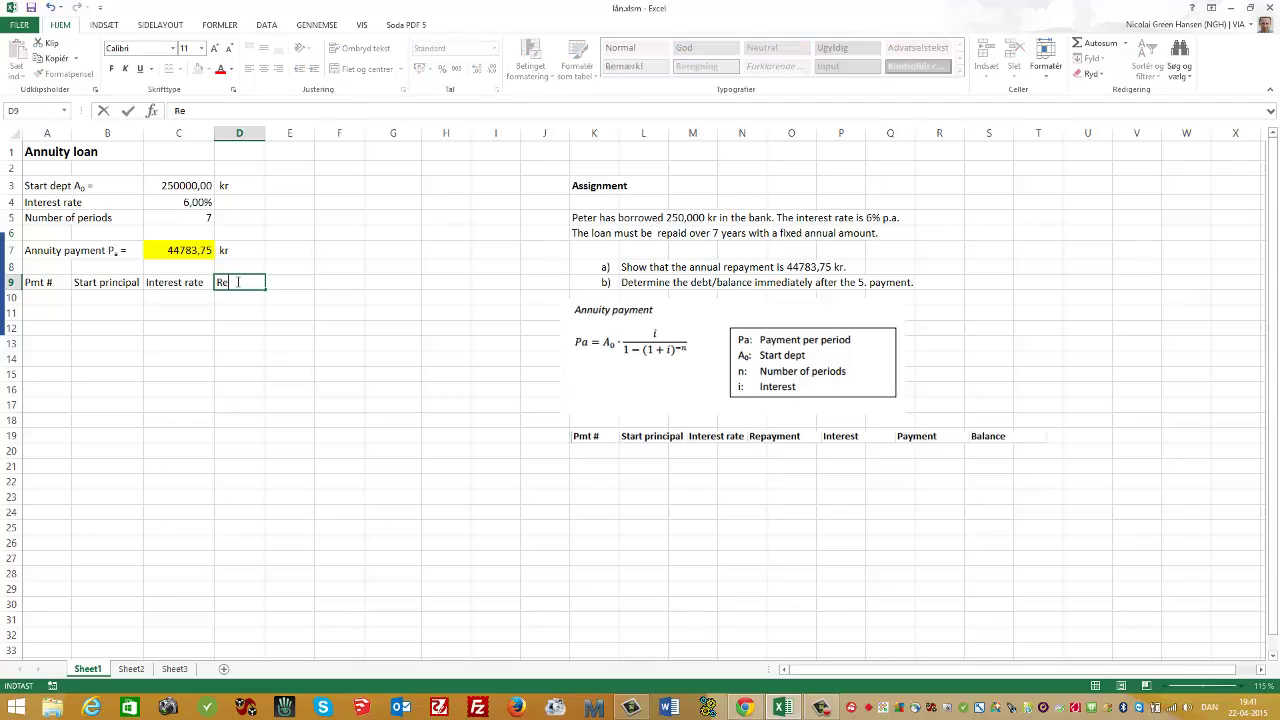
type("payment")
left_click(265, 152)
double_click(265, 133)
Step: Enter the remaining headers "Interest" in E9, "Payment" in F9 and "Balance" in G9
left_click(294, 280)
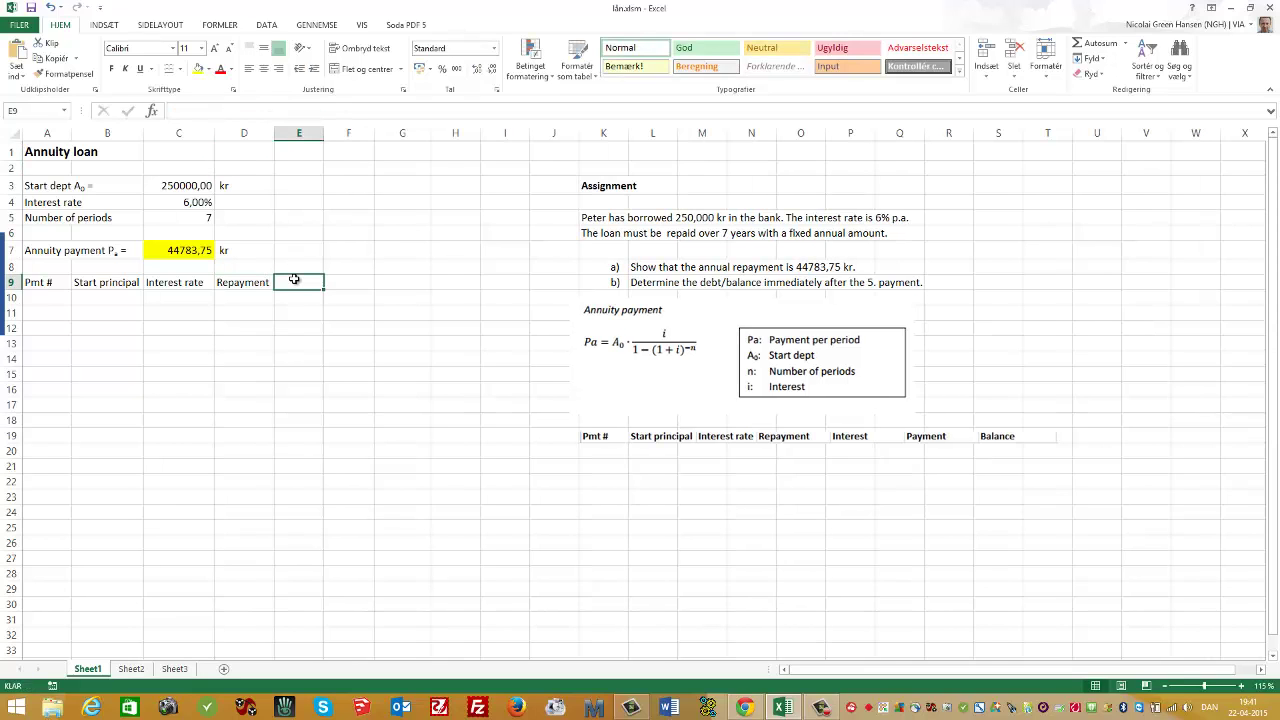
type("Interest")
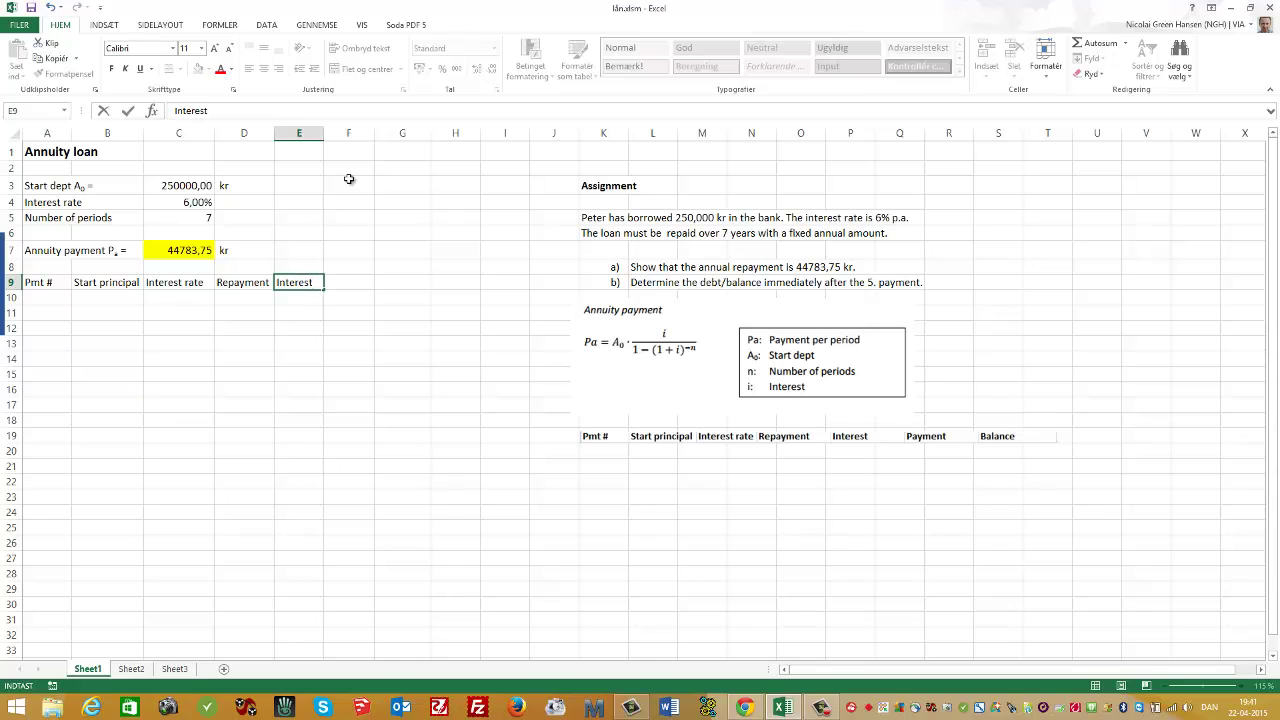
left_click(354, 281)
type("Payment")
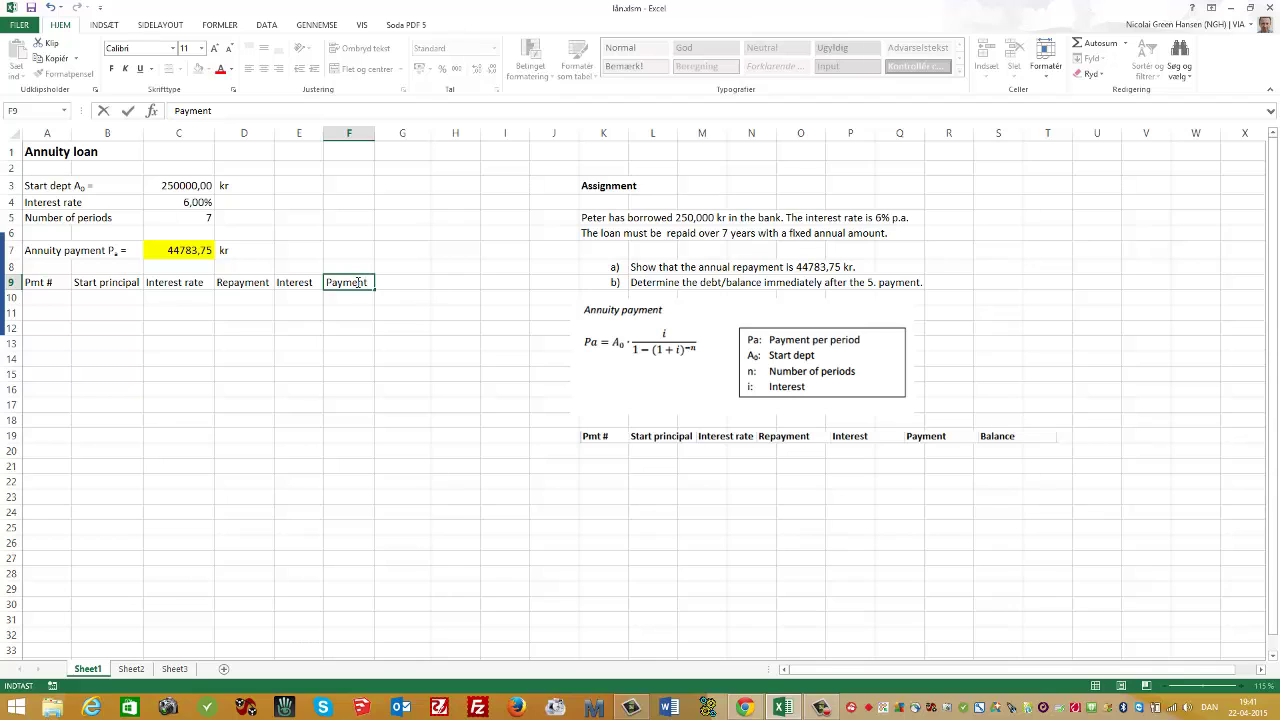
left_click(406, 282)
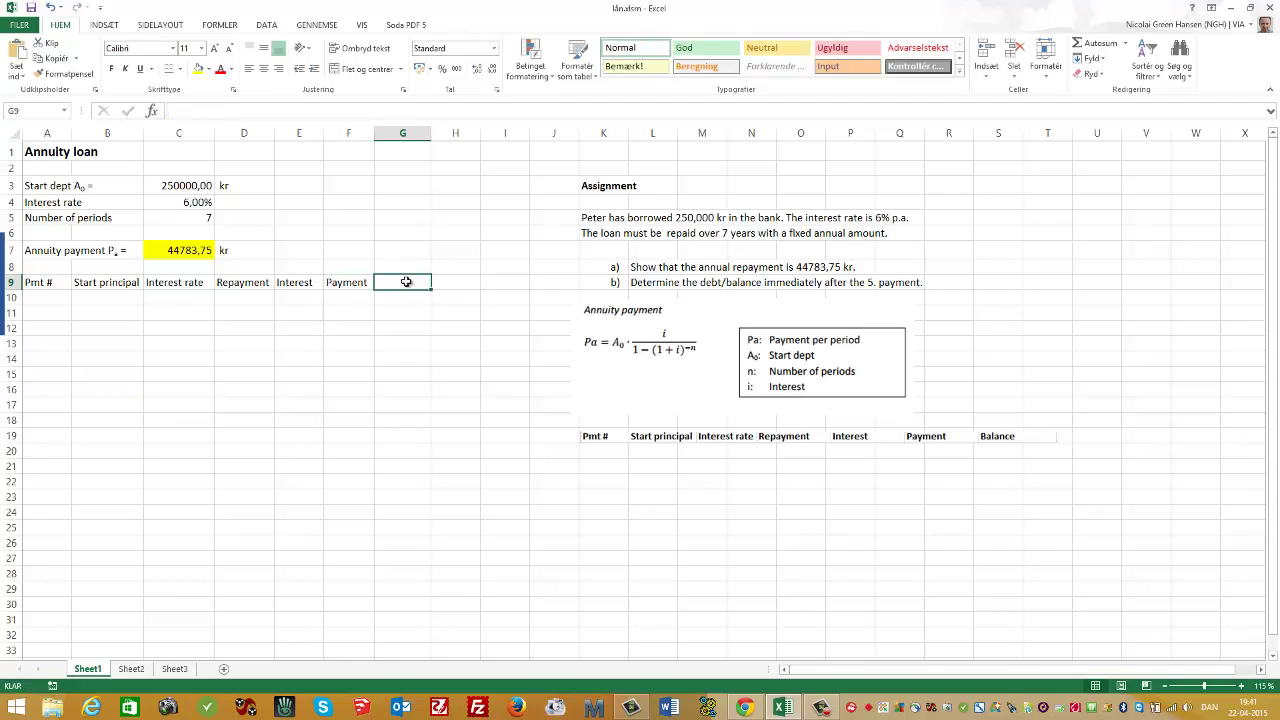
type("Bala")
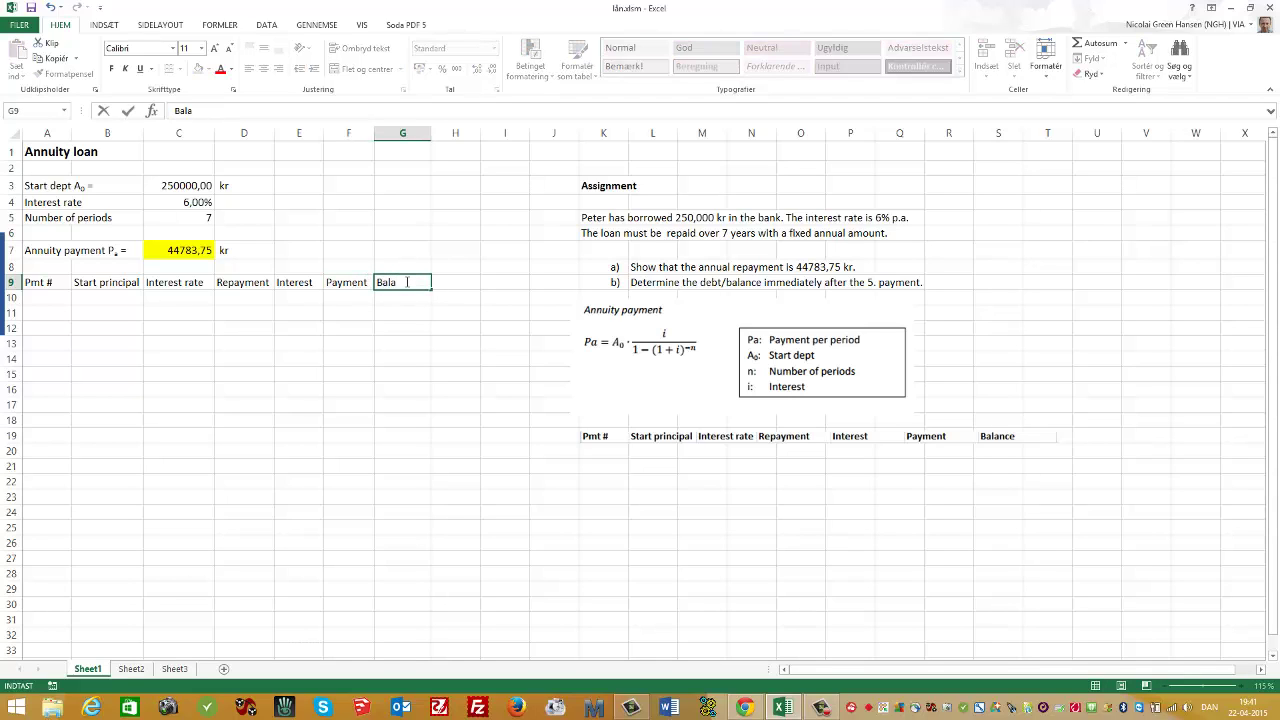
type("nce")
left_click(348, 343)
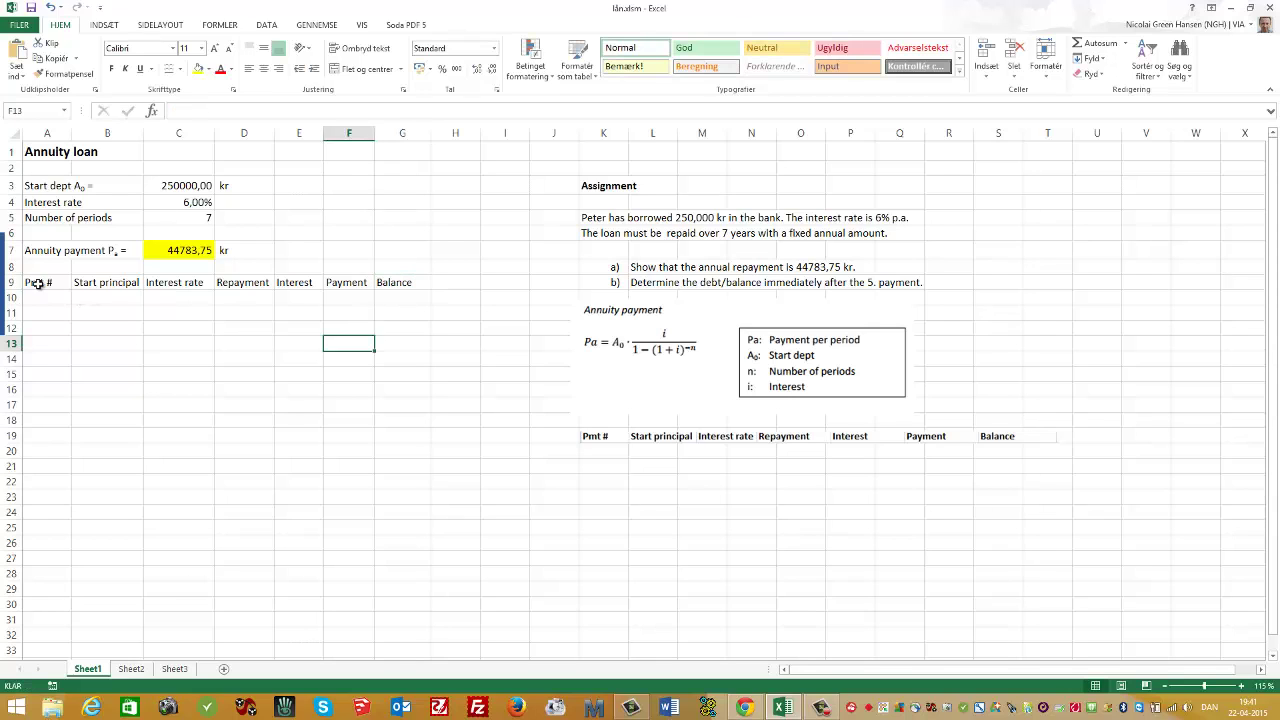
Step: Add a bottom border under the table header row A9:G9
left_click_drag(34, 282, 420, 280)
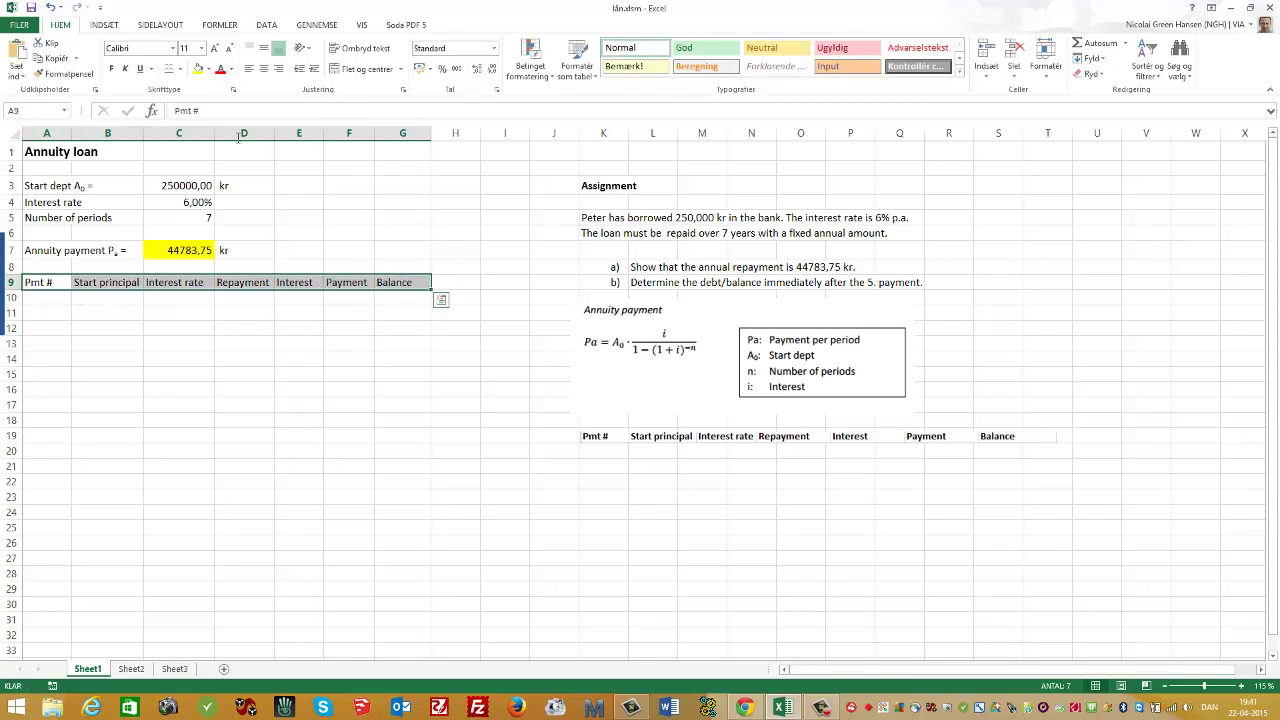
left_click(178, 70)
left_click(138, 330)
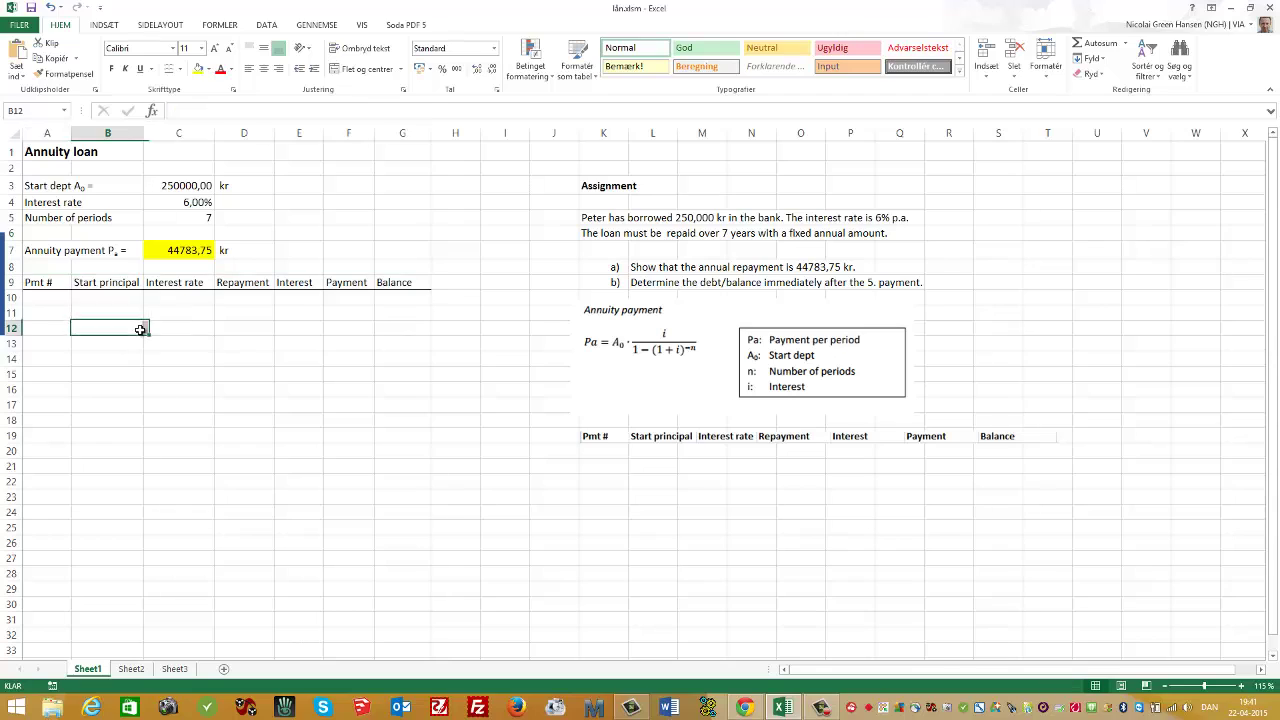
Step: Number the payments 1 to 7 in A10:A16 by entering 1 and 2 and extending the series
left_click(64, 296)
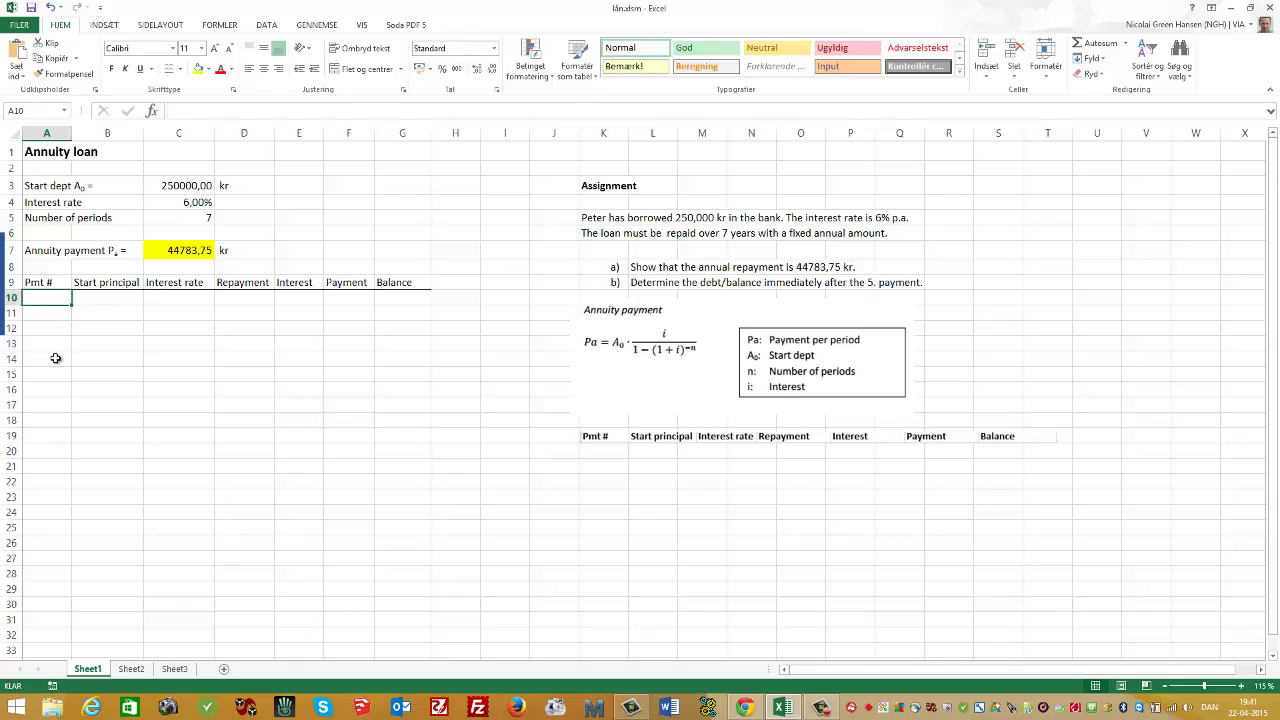
type("1")
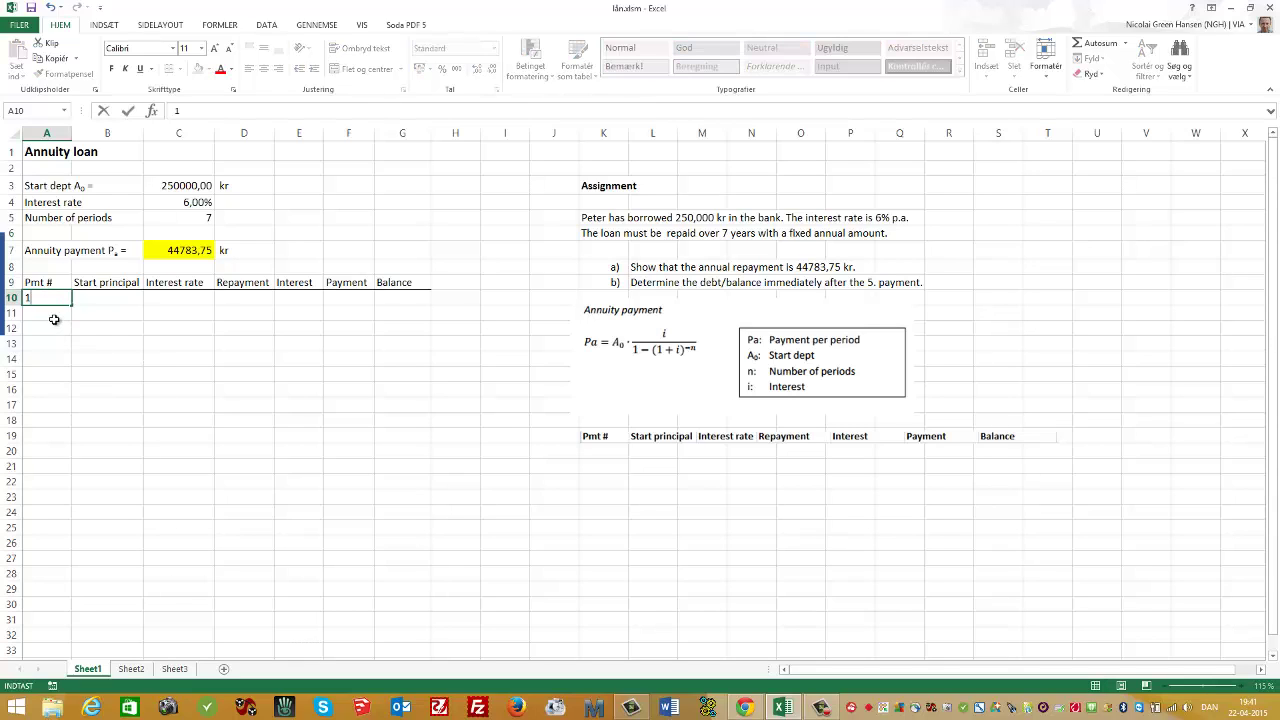
left_click(54, 314)
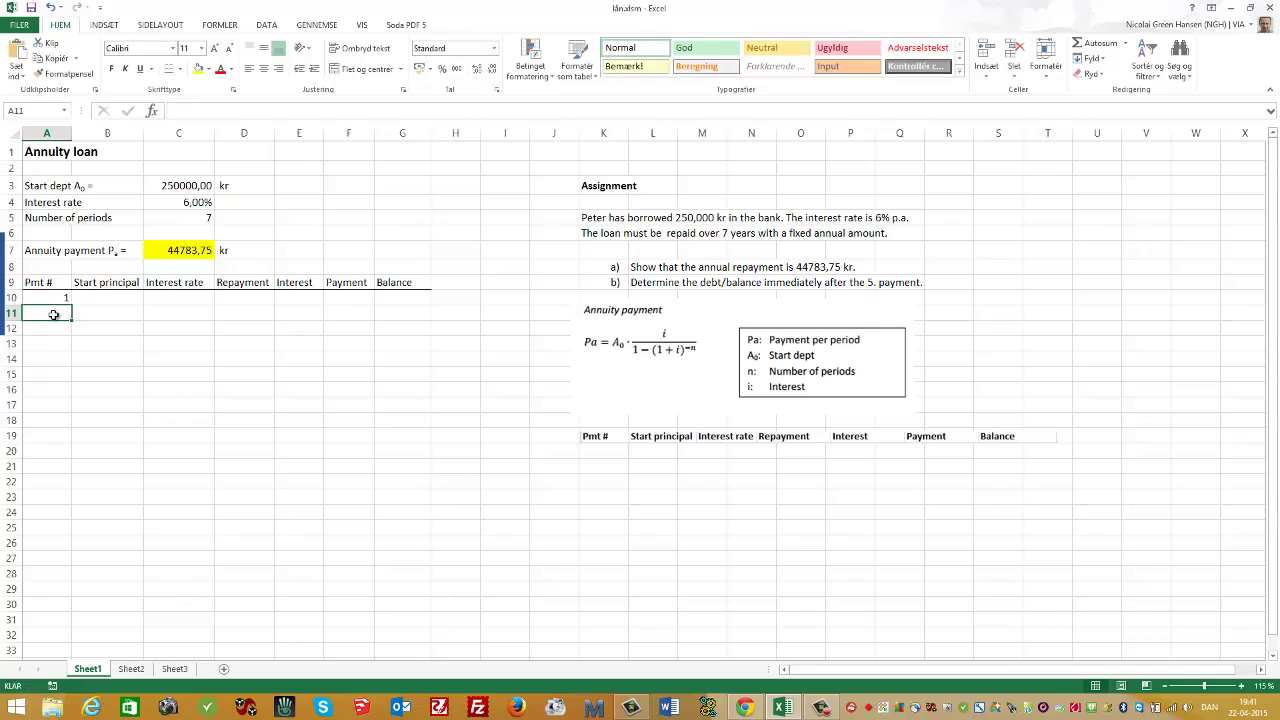
type("2")
left_click(80, 325)
left_click_drag(60, 299, 66, 401)
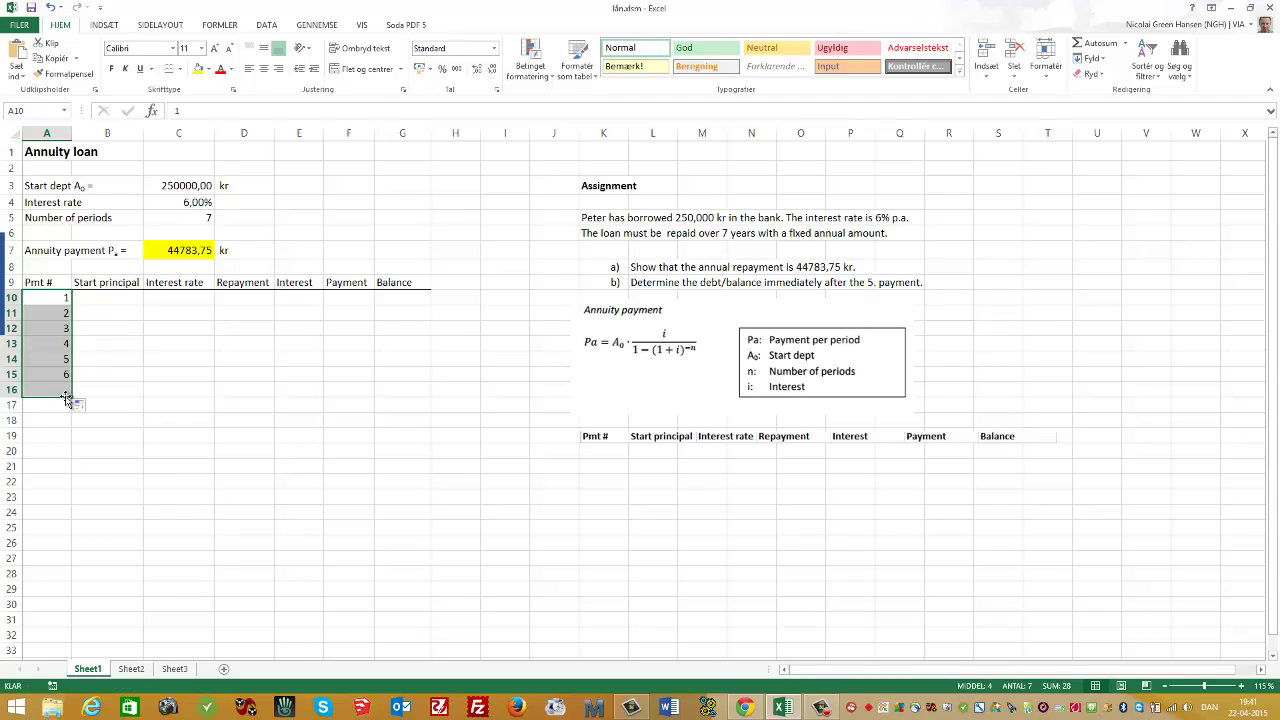
Step: Enter 250000 in cell B10 as the start principal of the first payment
left_click(110, 299)
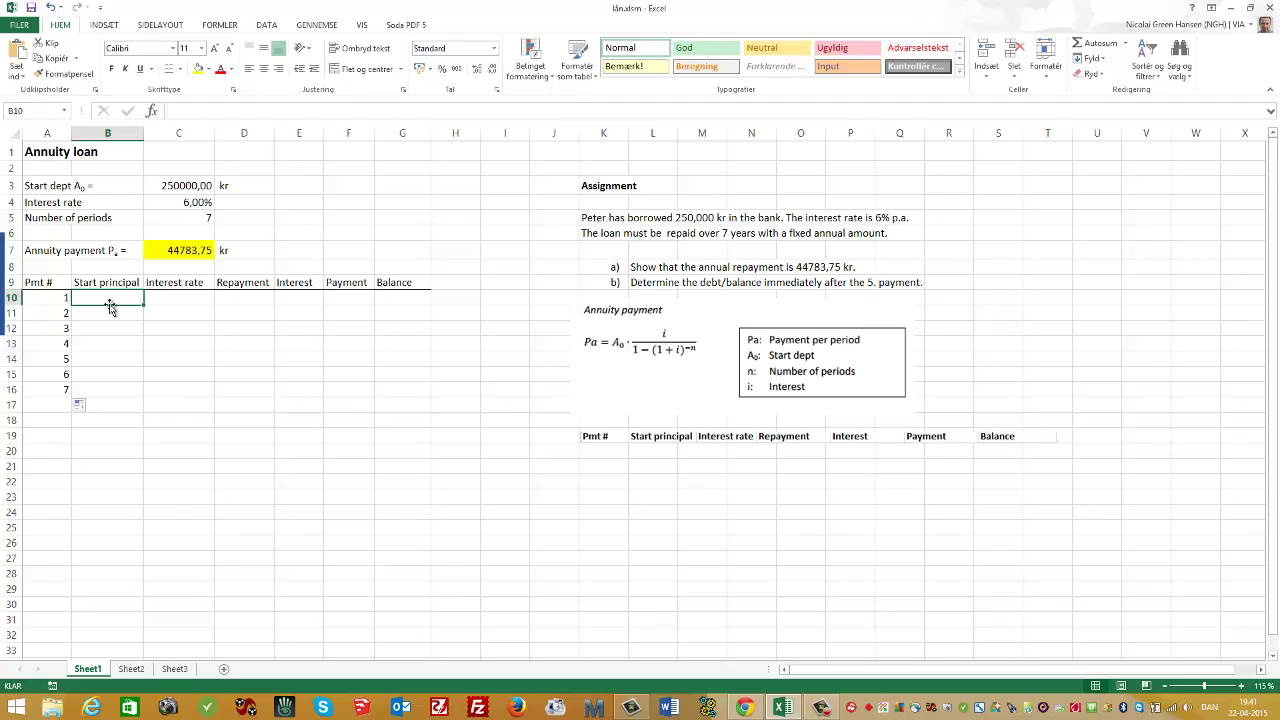
type("2")
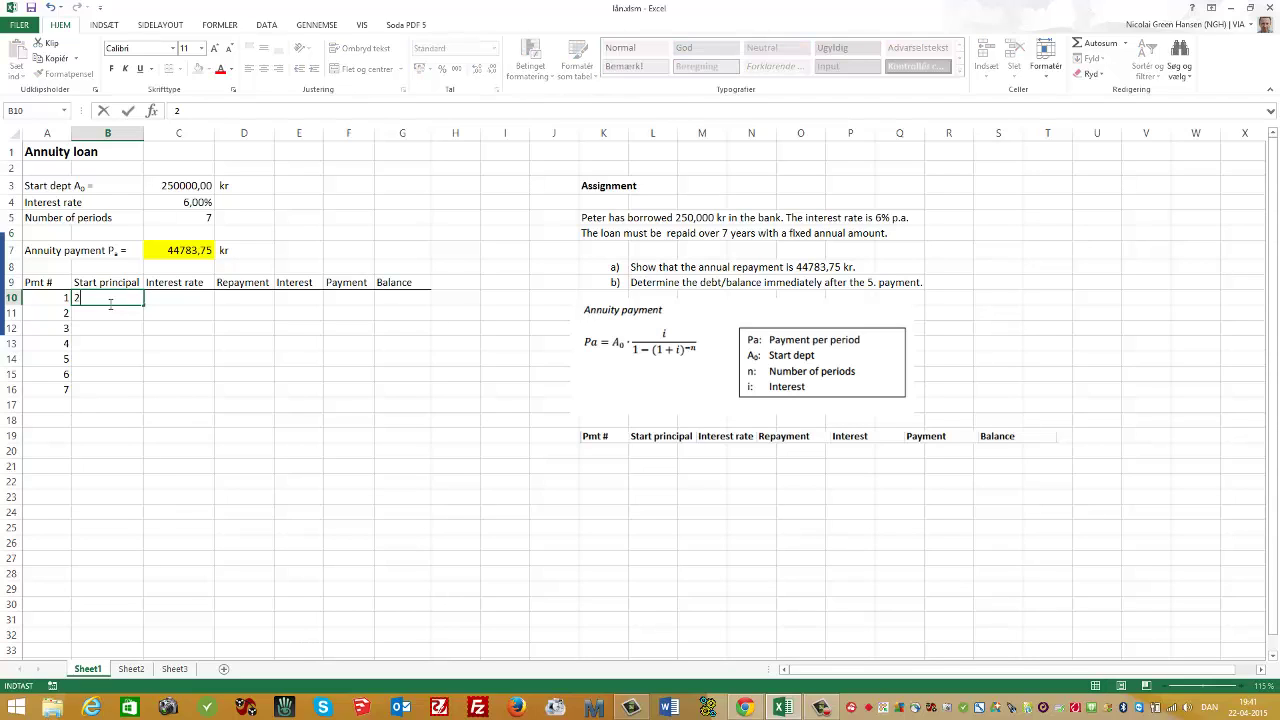
type("50000")
left_click(166, 311)
Step: Link the first payment's interest rate in C10 to the loan's interest rate with the formula =C4
left_click(172, 297)
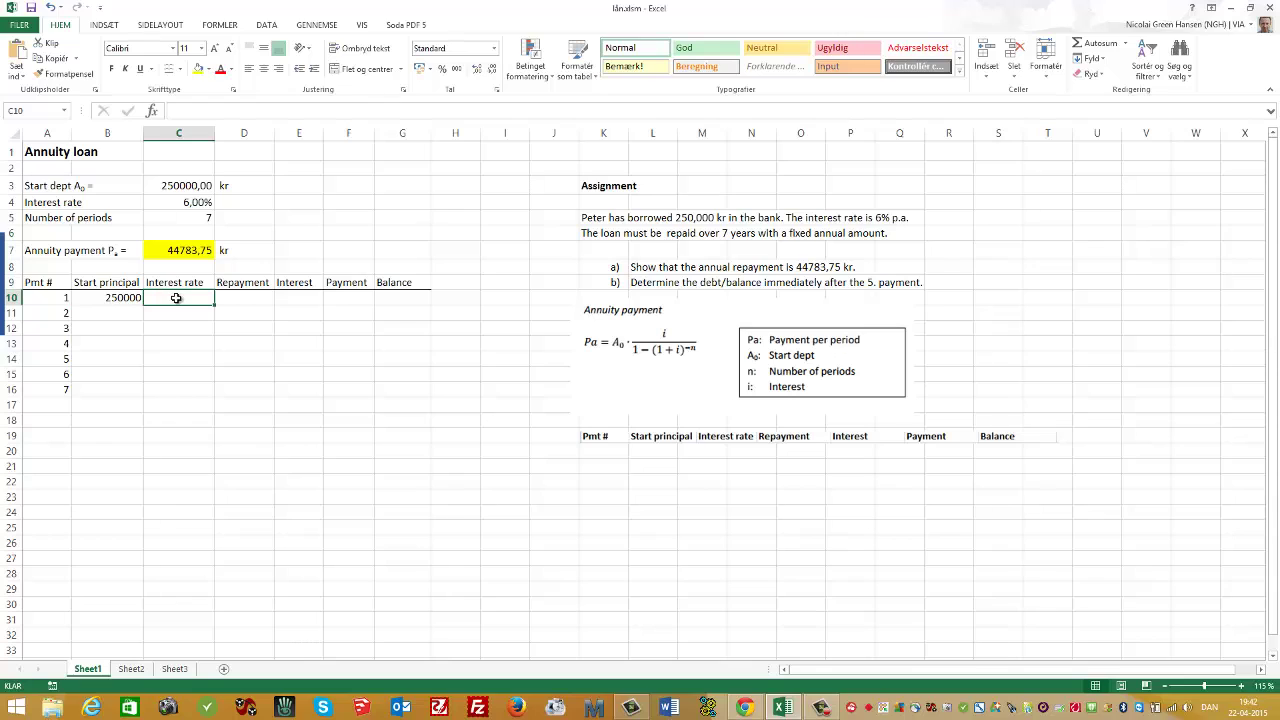
type("=")
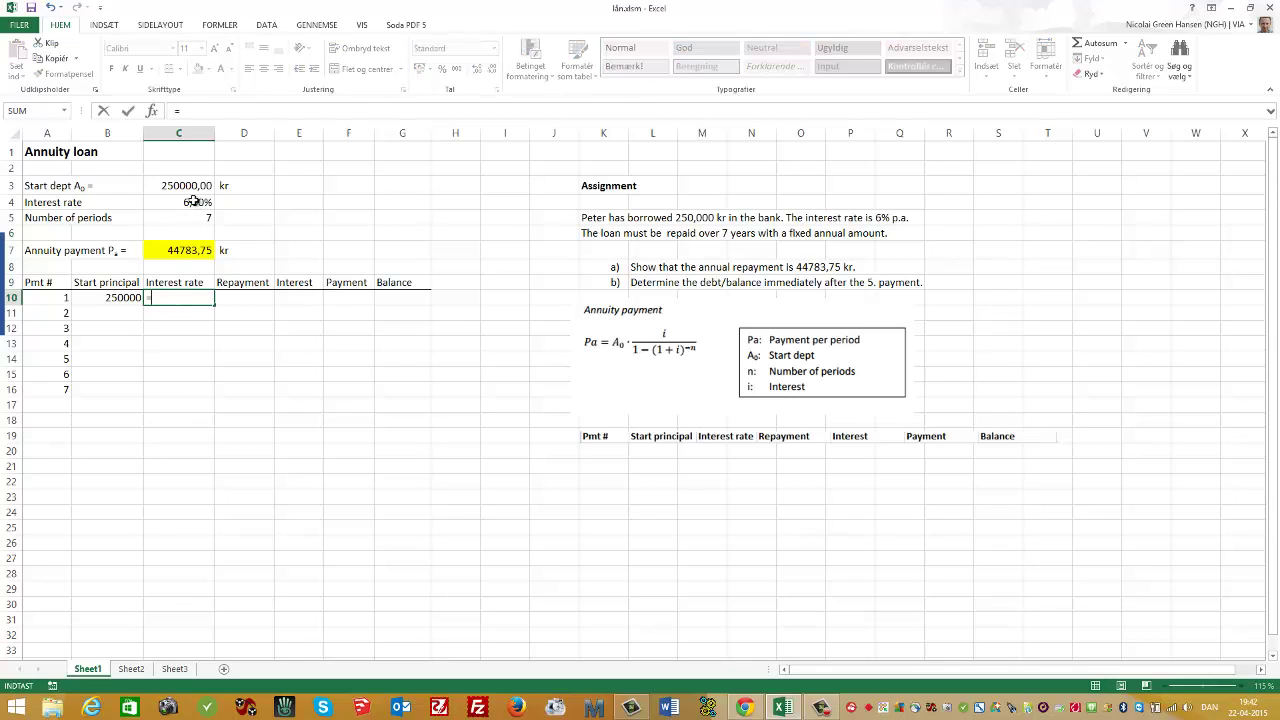
left_click(194, 202)
key("Return")
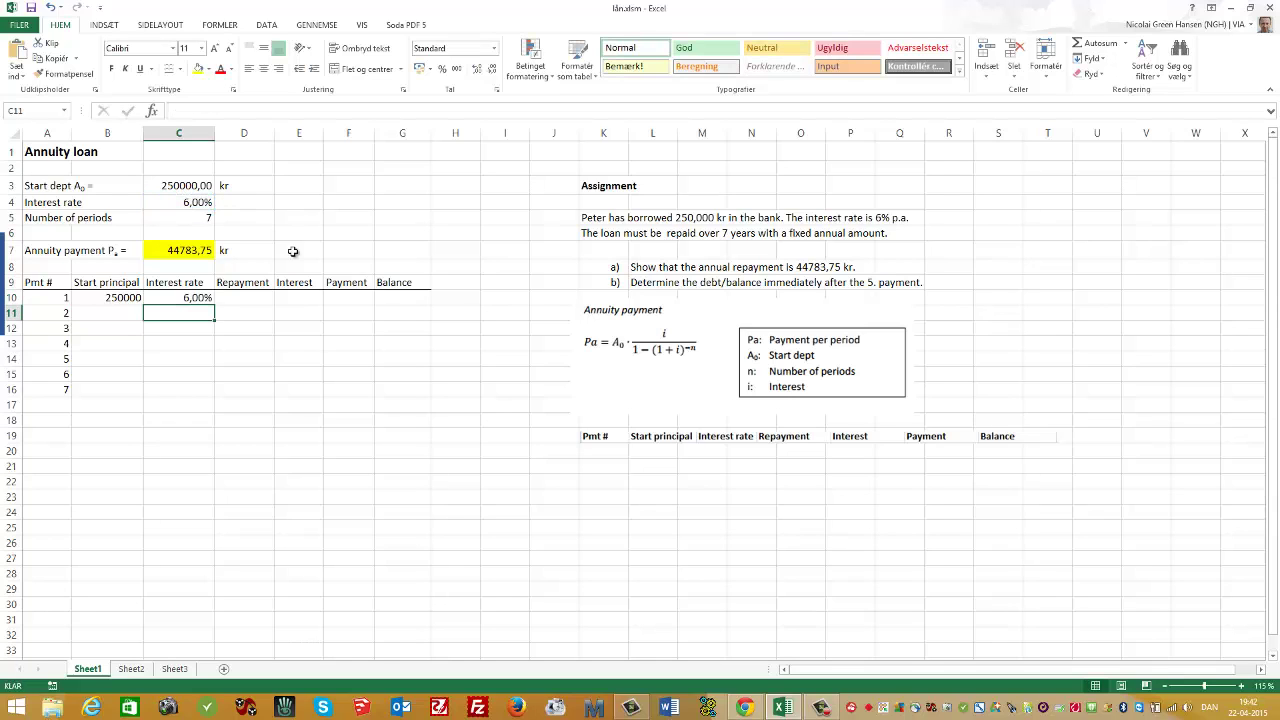
left_click(193, 297)
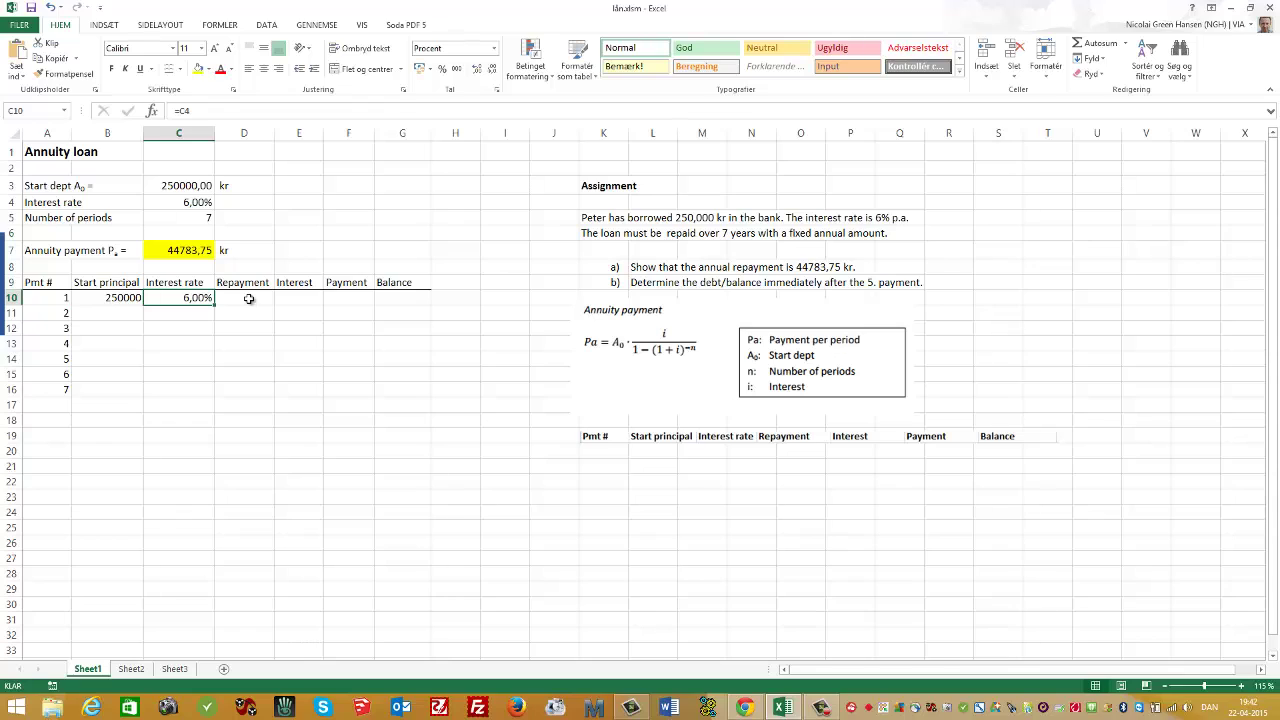
Step: Link the first payment amount in F10 to the annuity payment with the formula =C7
left_click(348, 299)
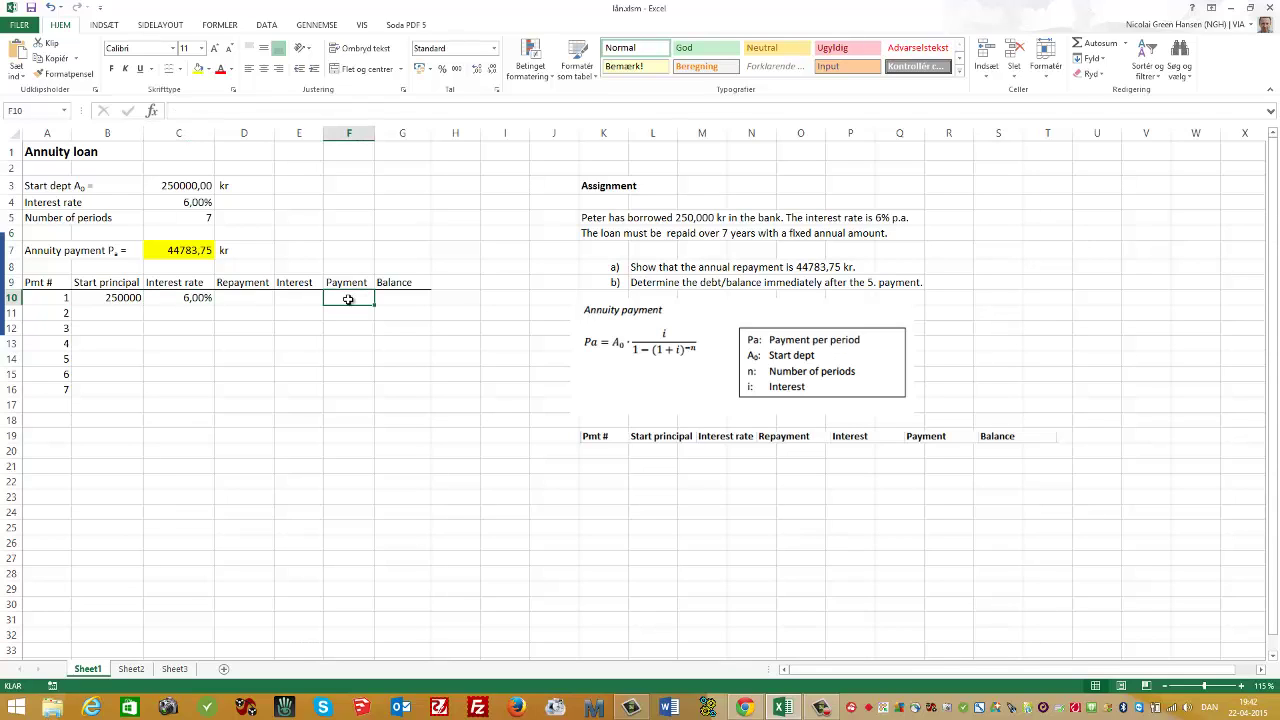
type("=")
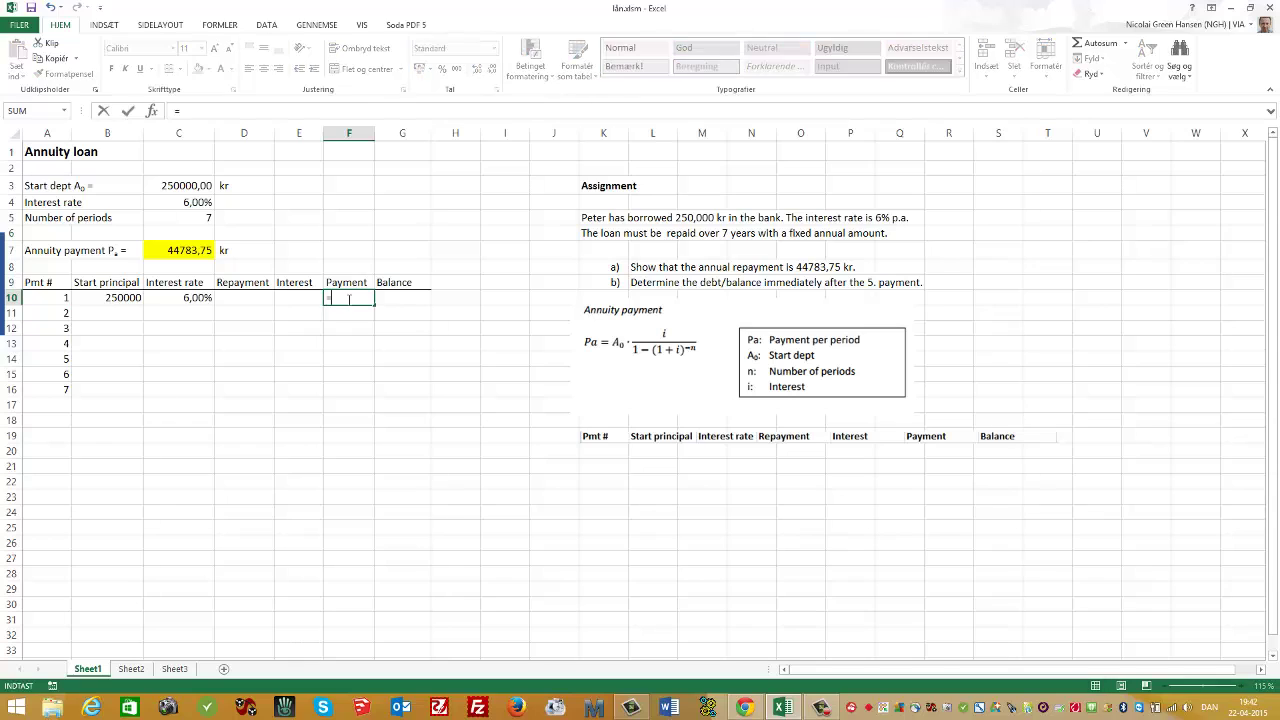
left_click(184, 250)
key("Return")
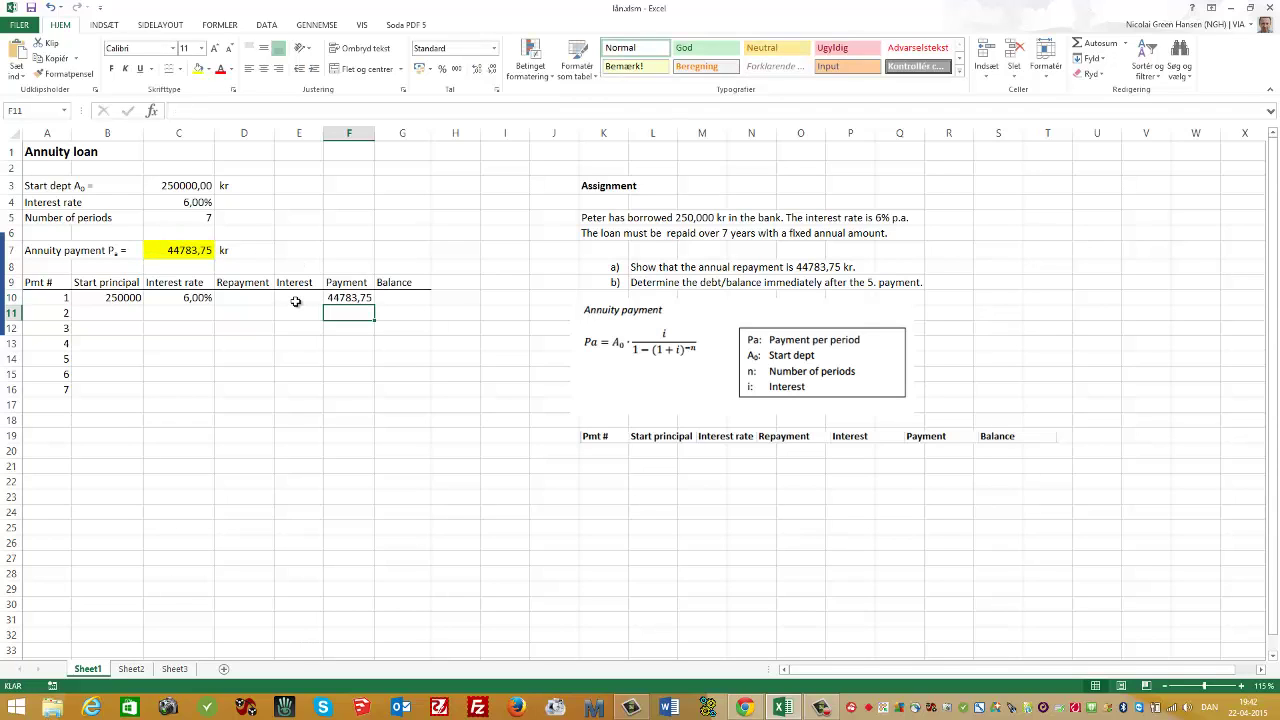
Step: Calculate the first payment's interest in E10 with the formula =B10*C10
left_click(296, 300)
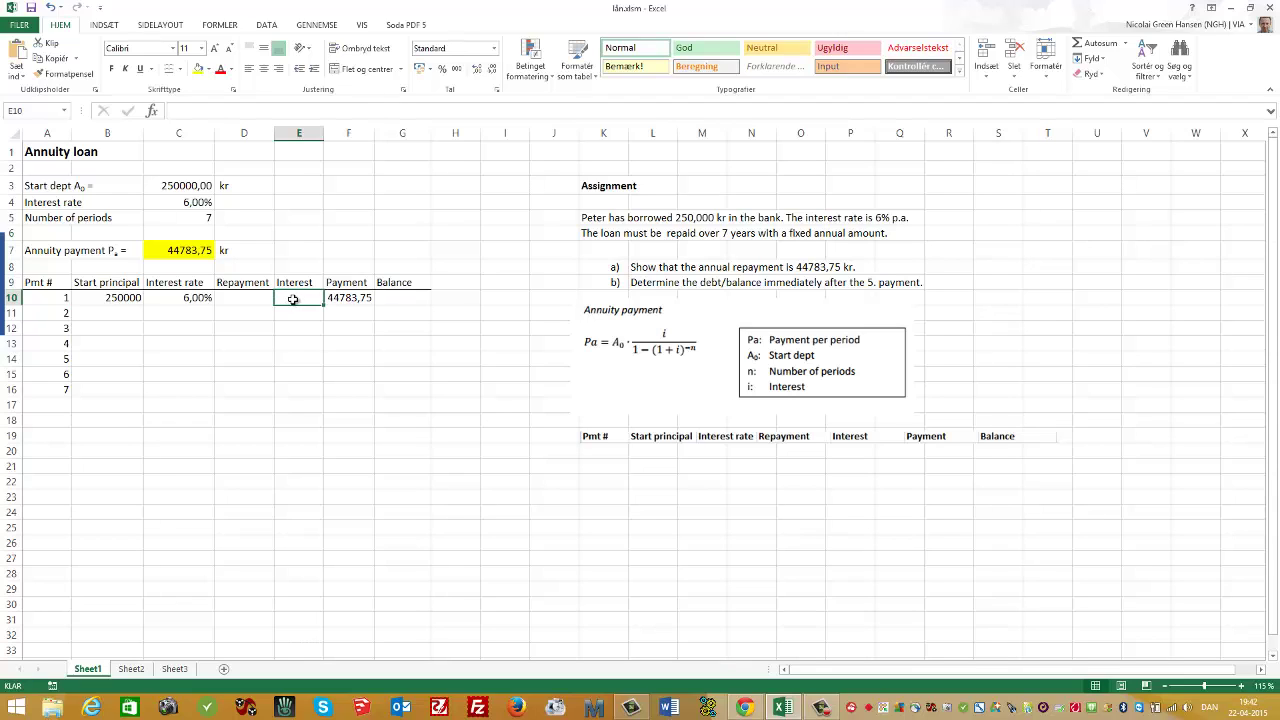
type("=")
left_click(127, 298)
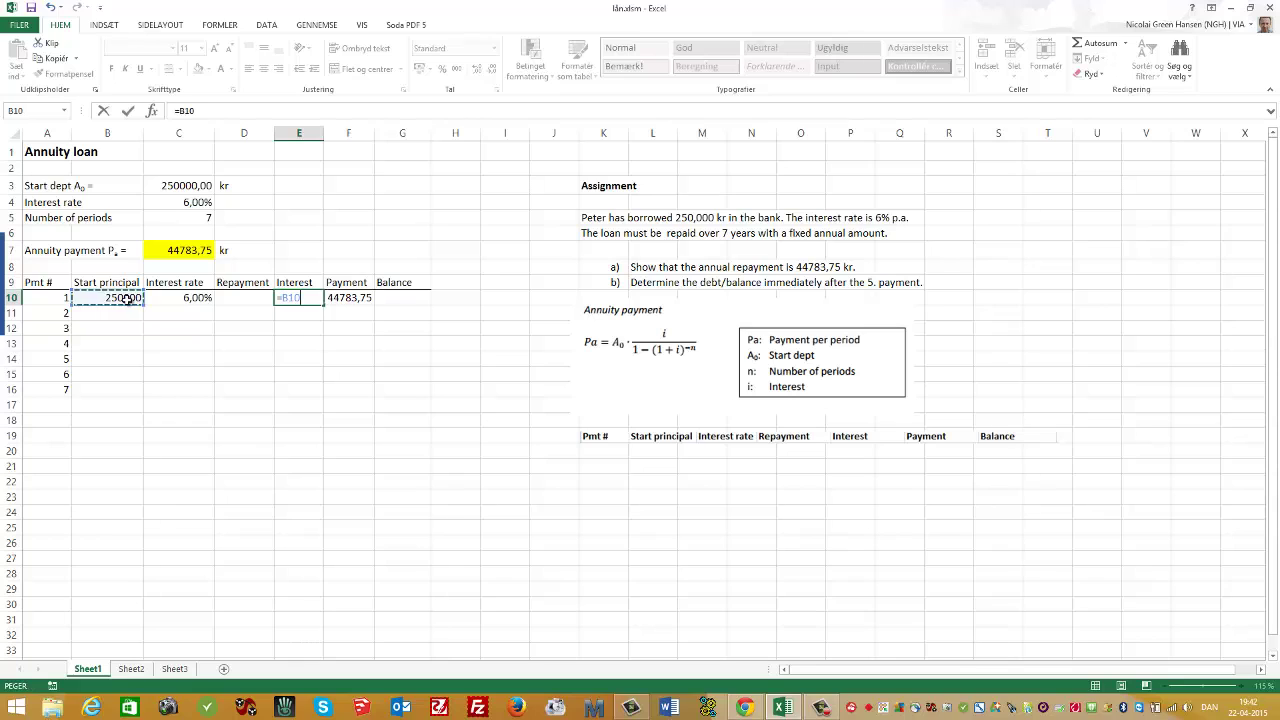
type("*")
left_click(180, 298)
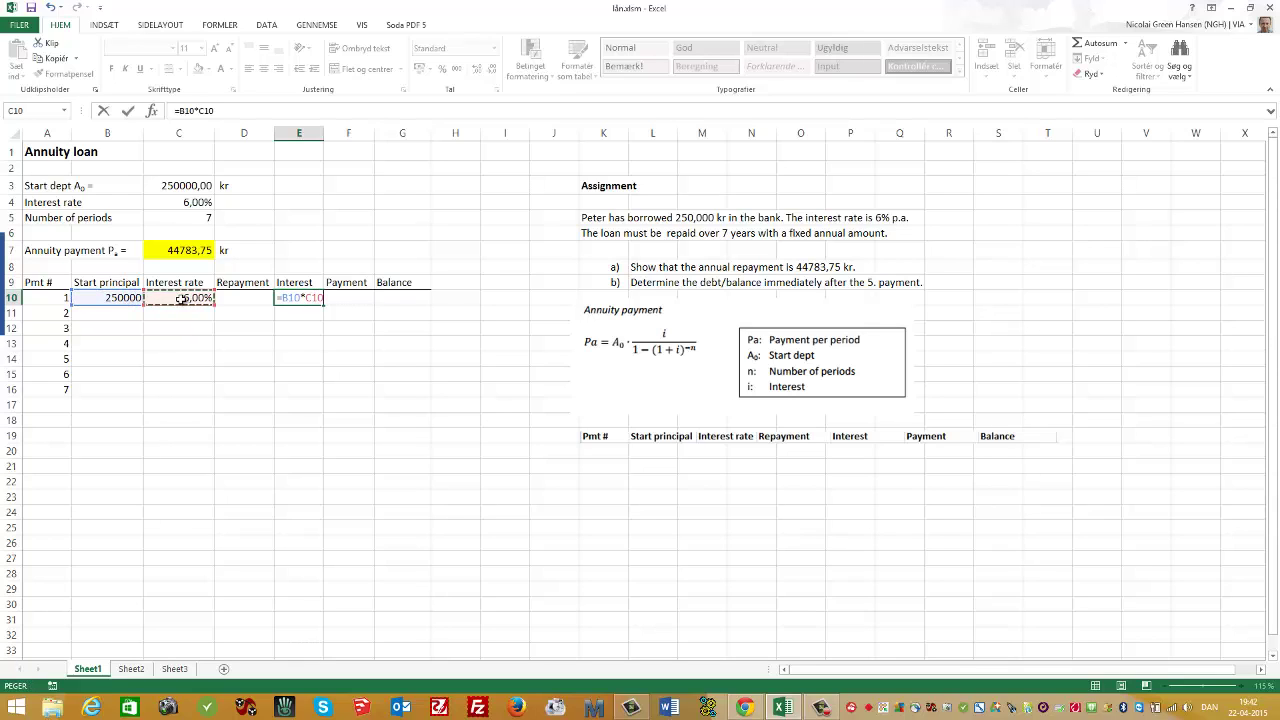
key("Return")
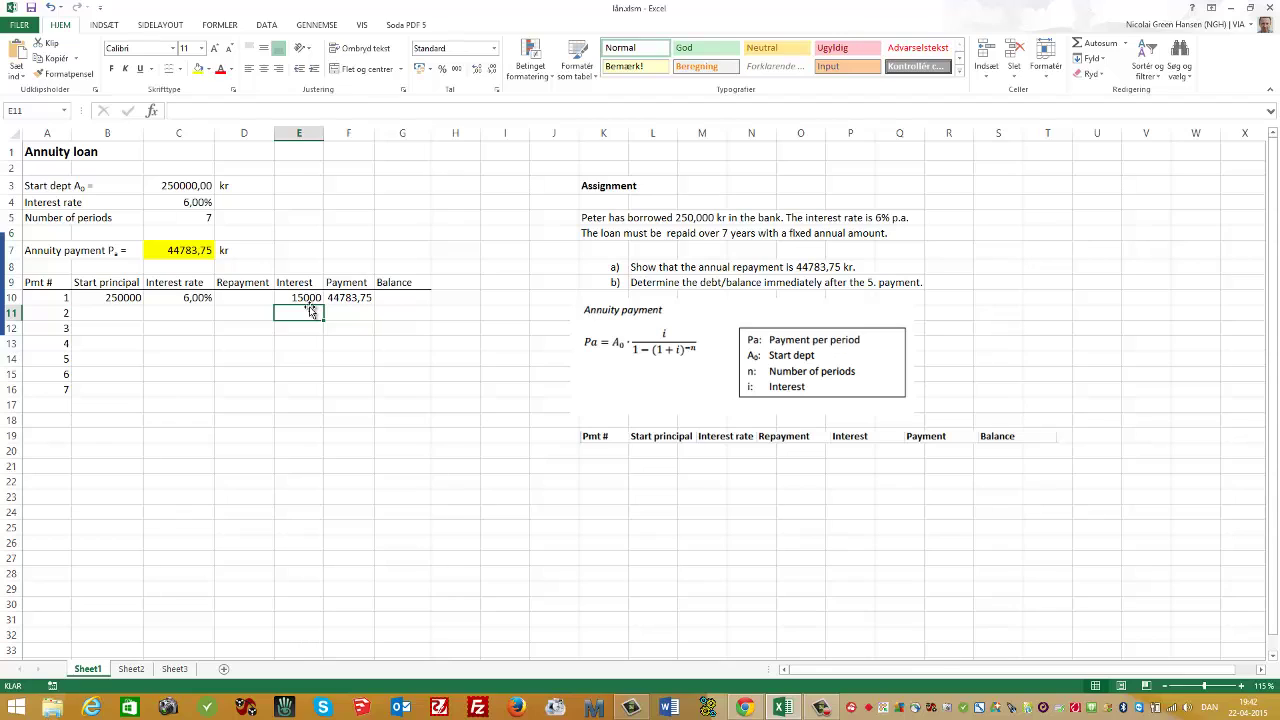
left_click(306, 298)
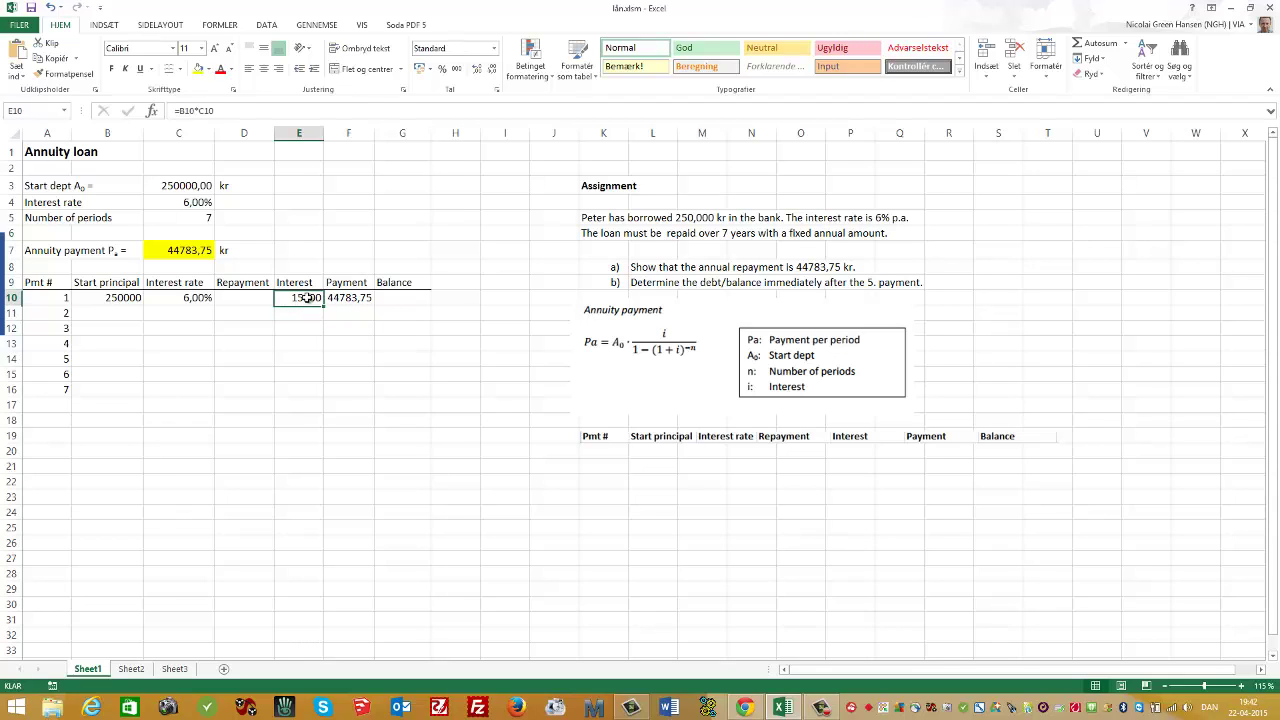
Step: Calculate the first repayment in D10 as payment minus interest with the formula =F10-E10
left_click(243, 298)
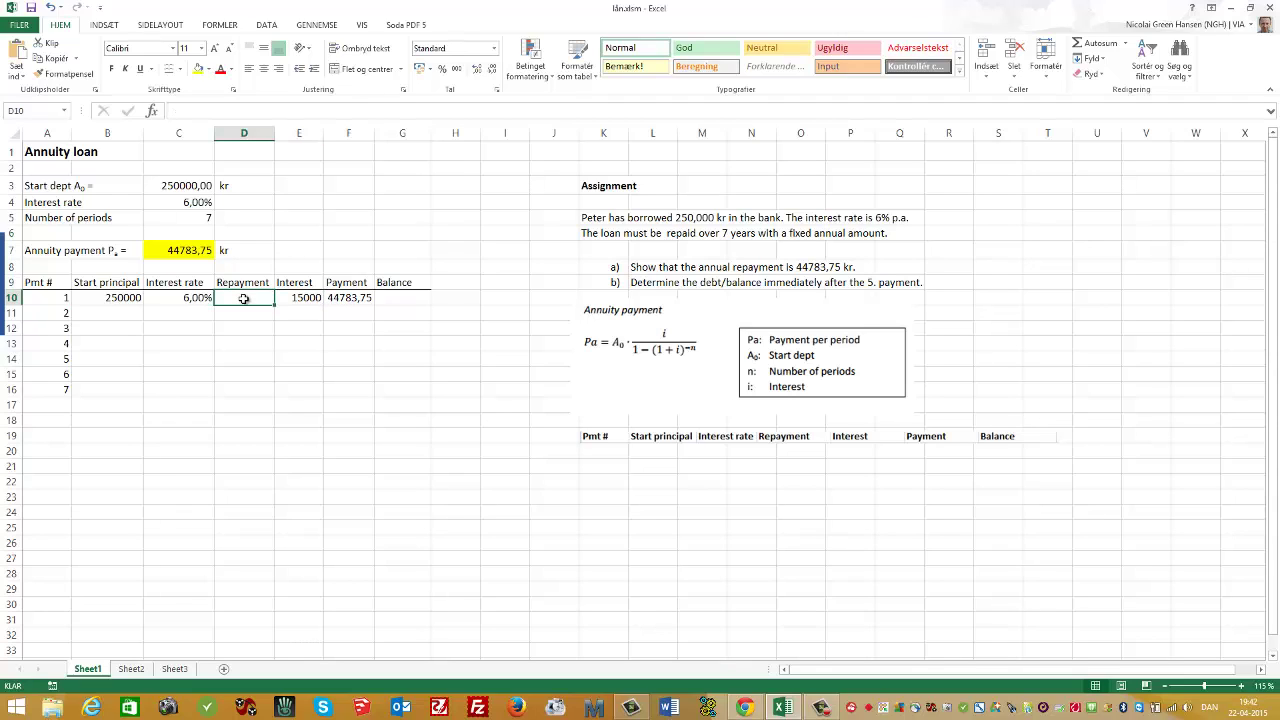
type("=")
left_click(348, 298)
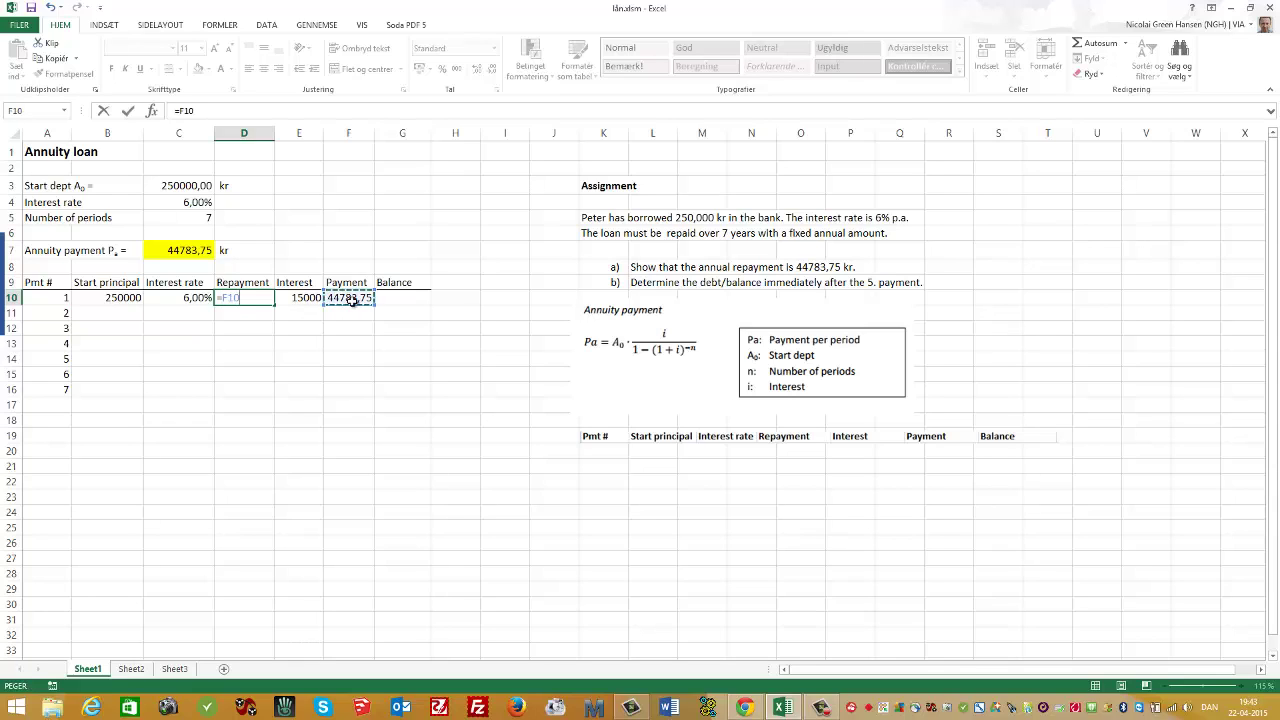
type("-")
left_click(302, 298)
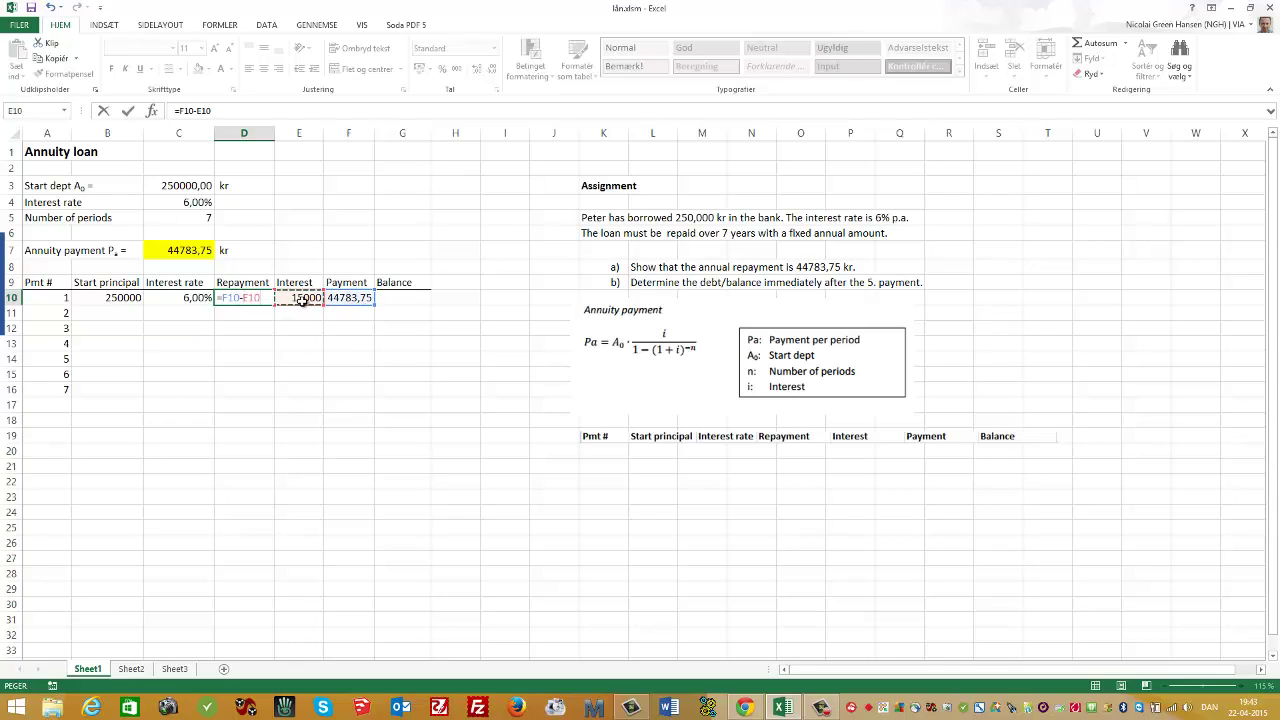
key("Return")
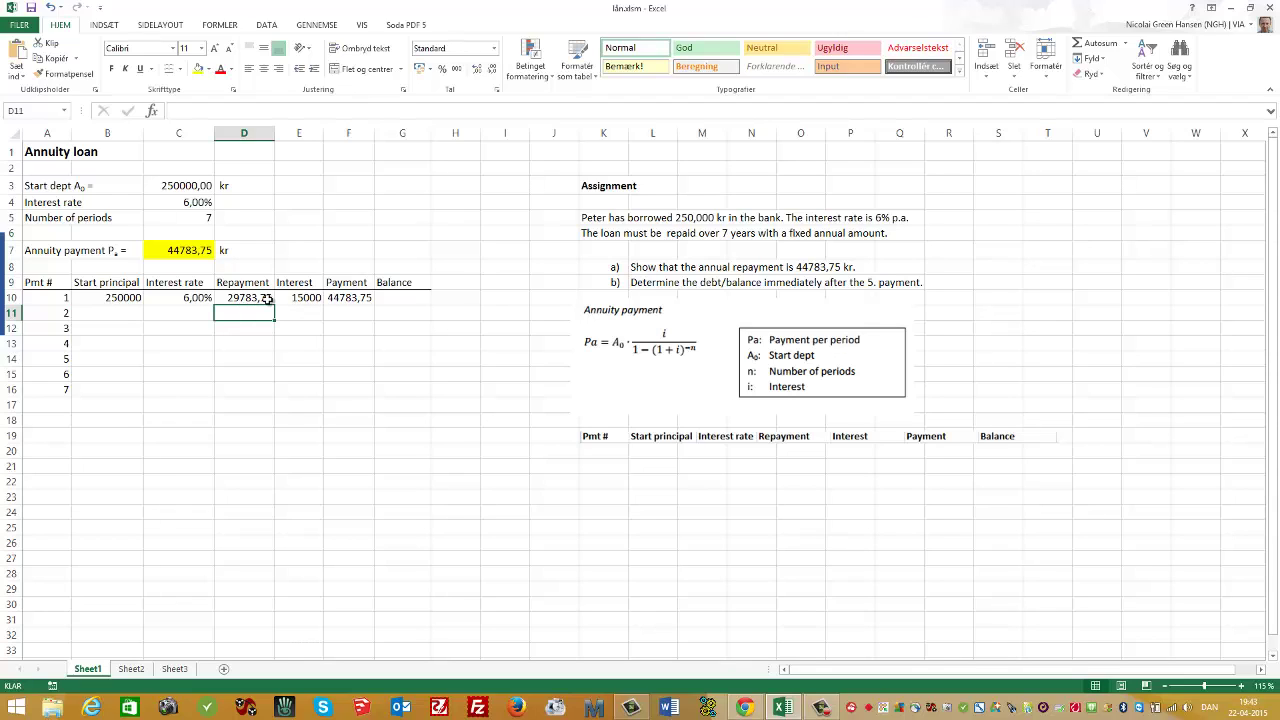
Step: Calculate the balance after the first payment in G10 with the formula =B10-D10
left_click(400, 298)
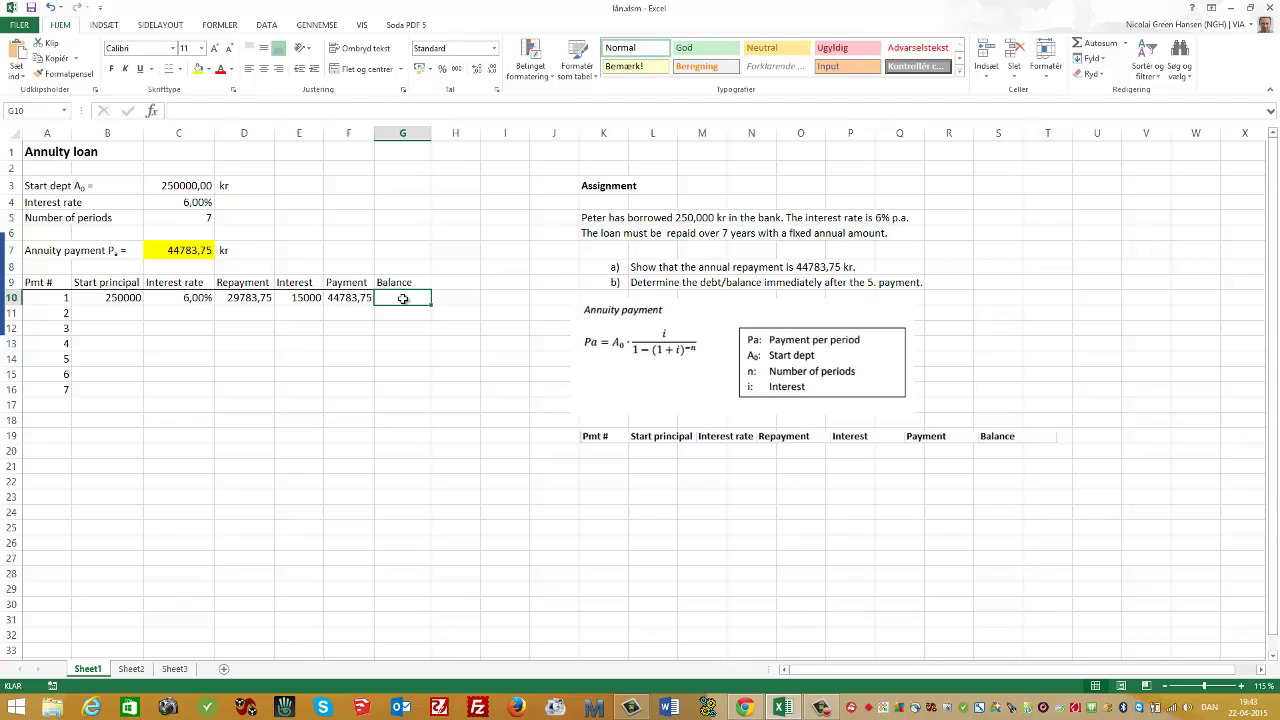
type("=")
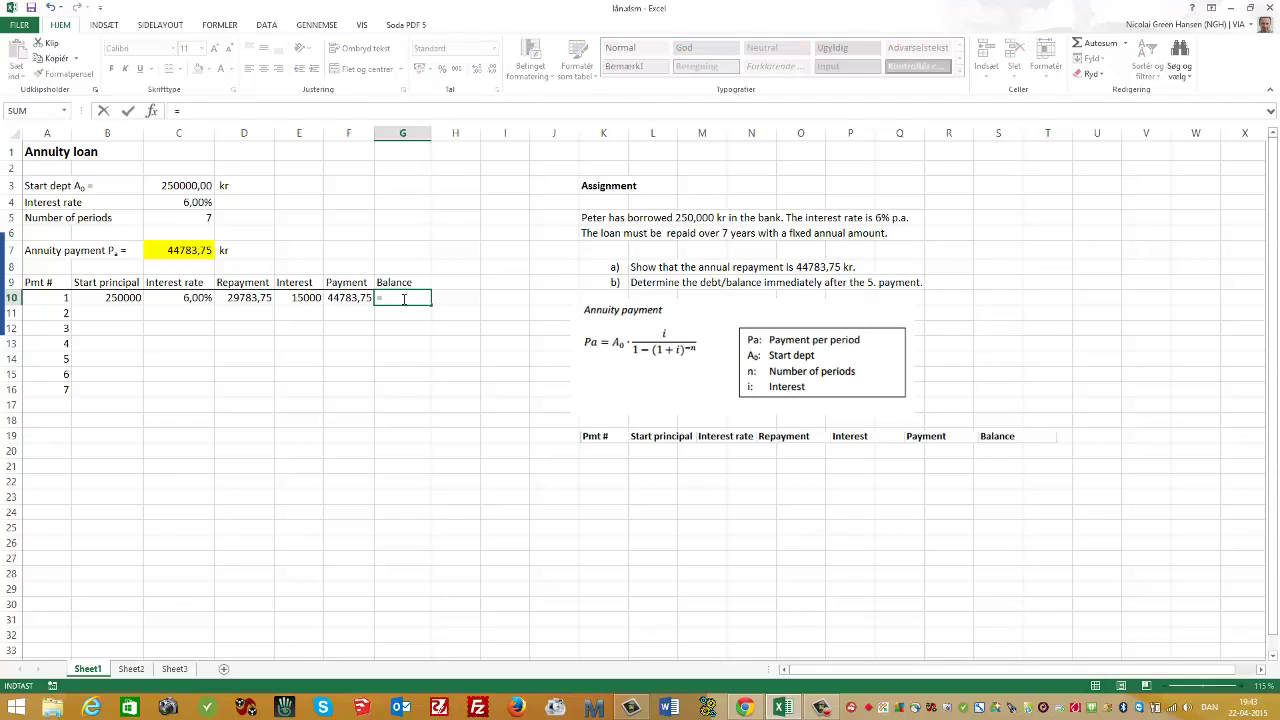
left_click(113, 298)
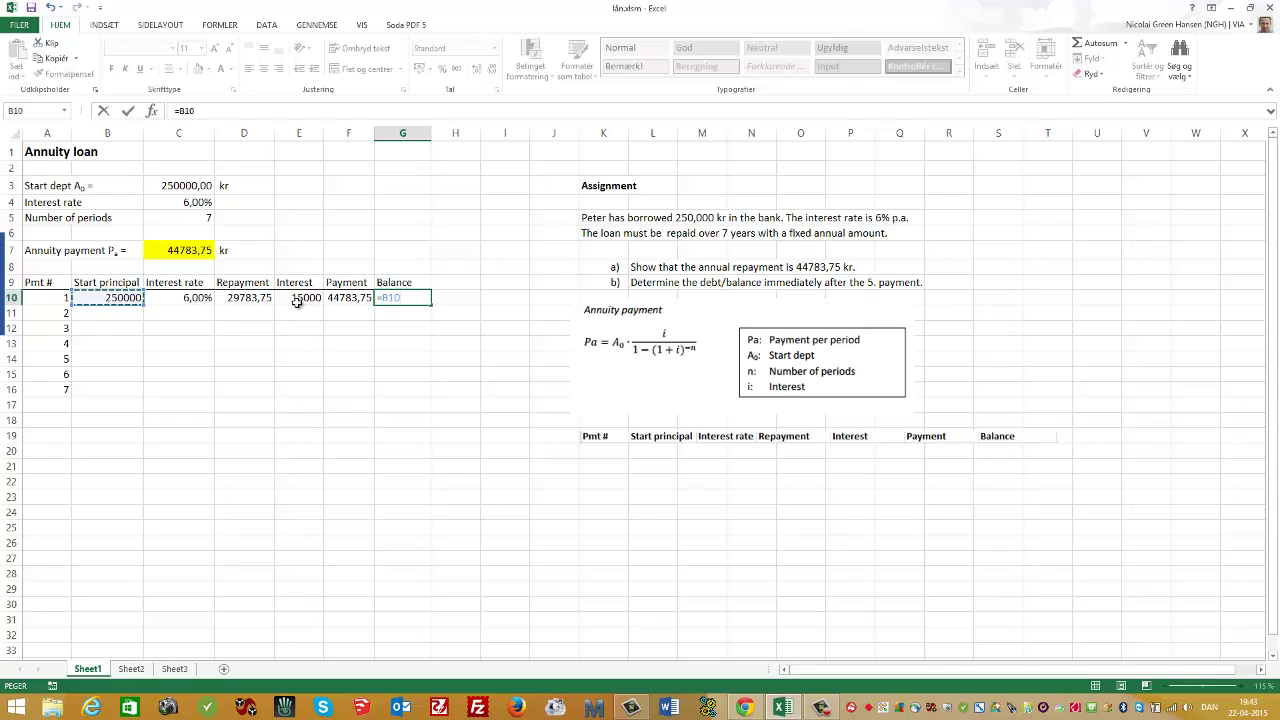
type("-")
left_click(258, 298)
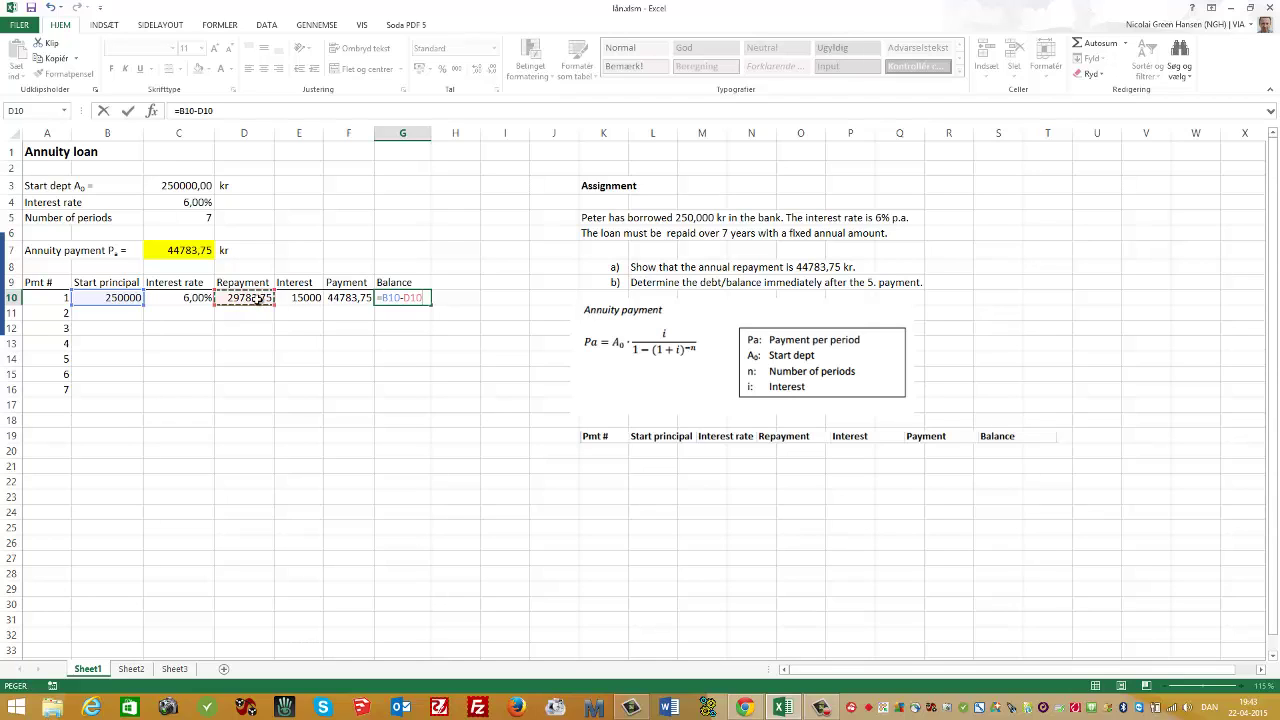
key("Return")
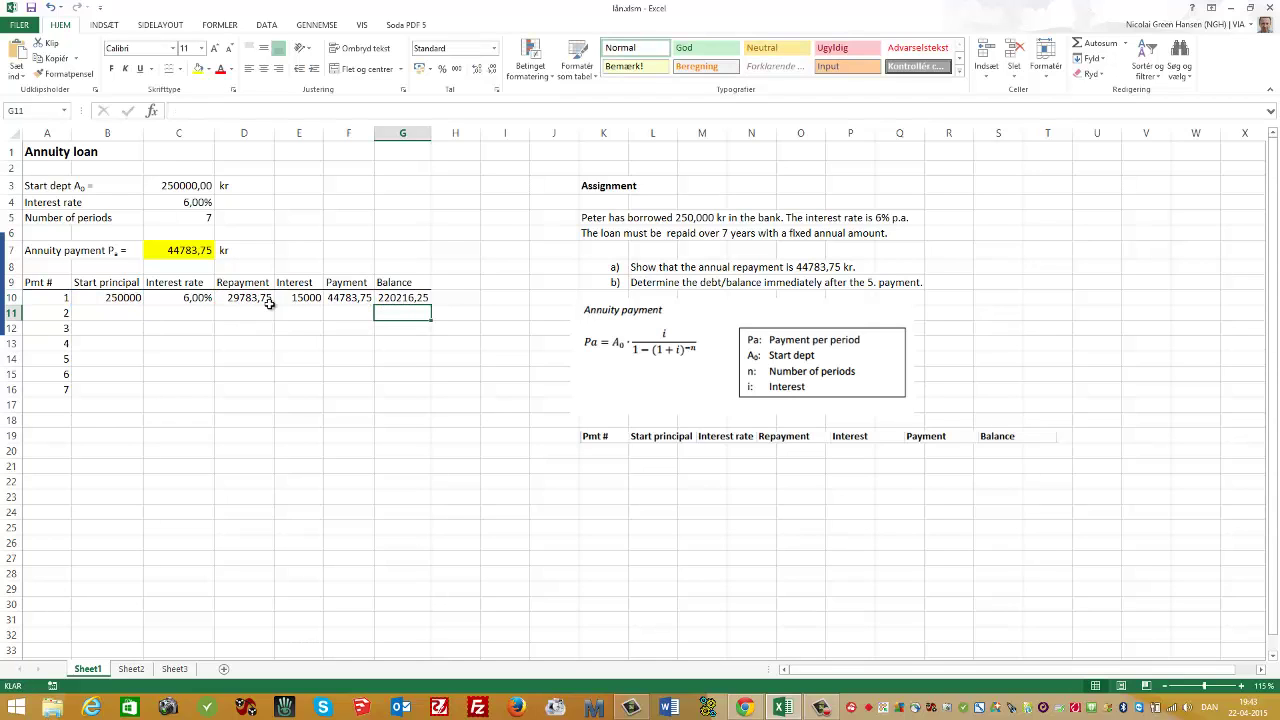
left_click(396, 298)
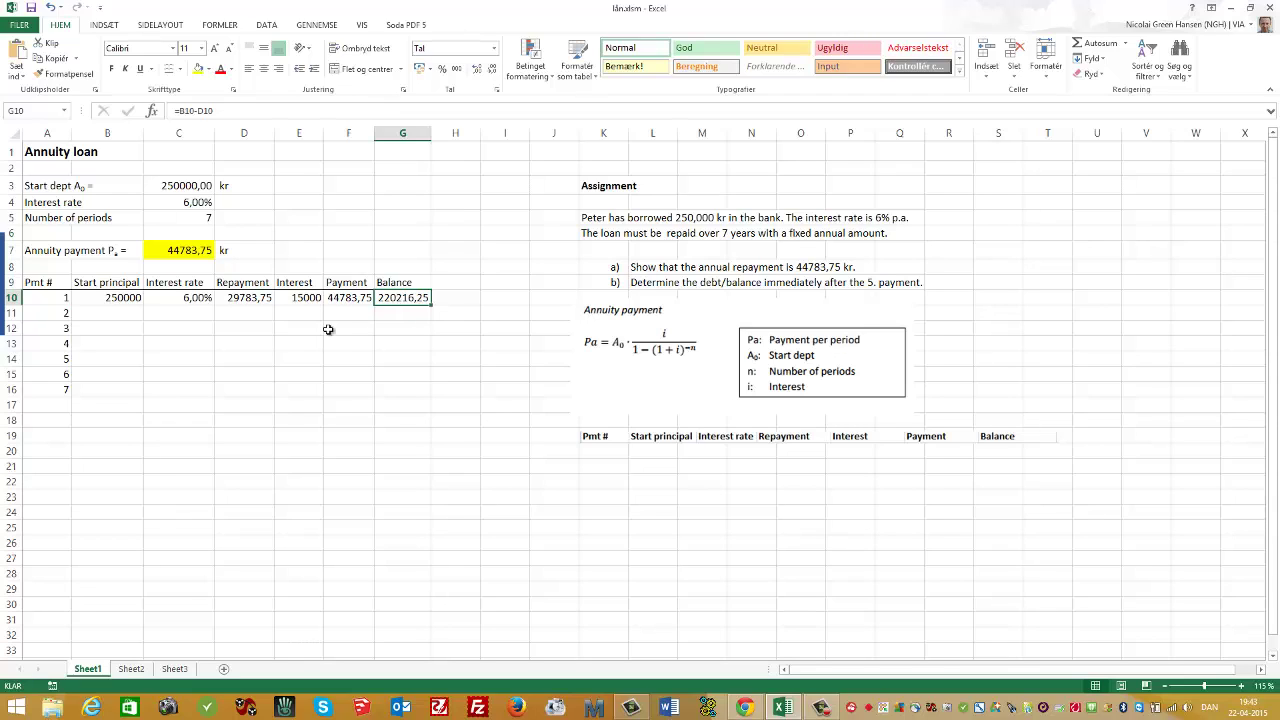
Step: Set the second payment's start principal in B11 to the previous balance with the formula =G10
left_click(115, 315)
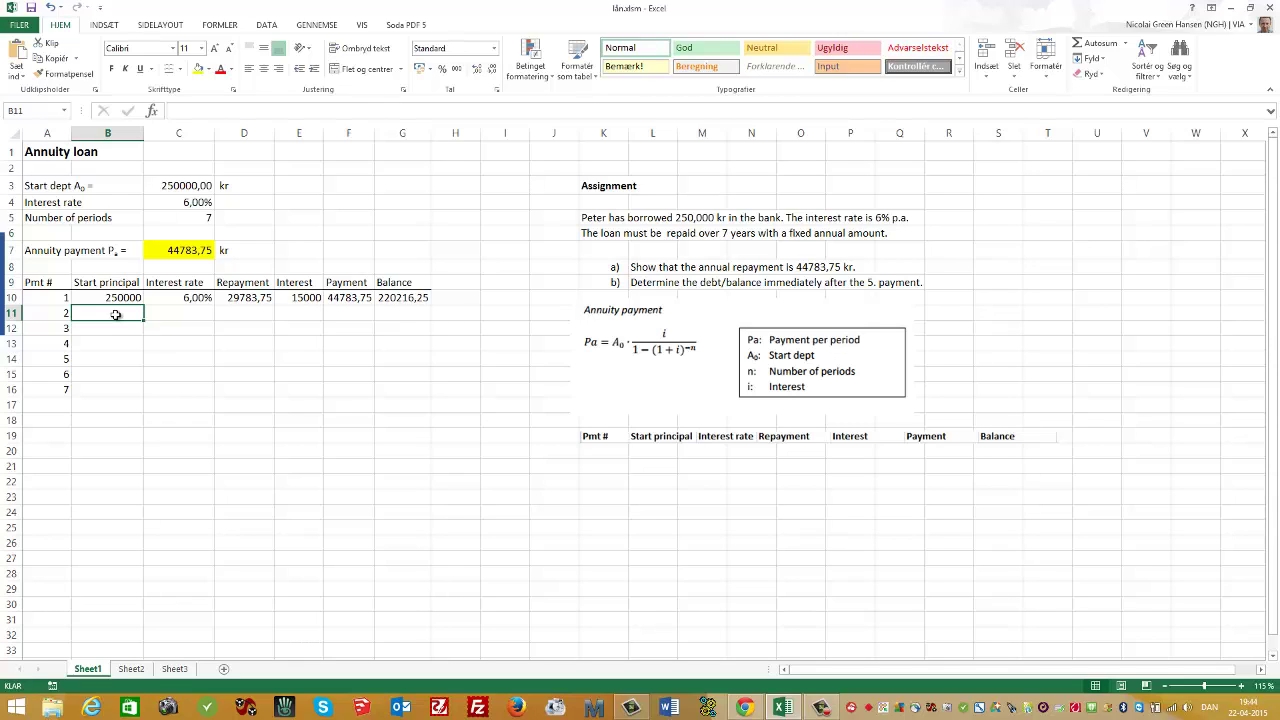
type("=")
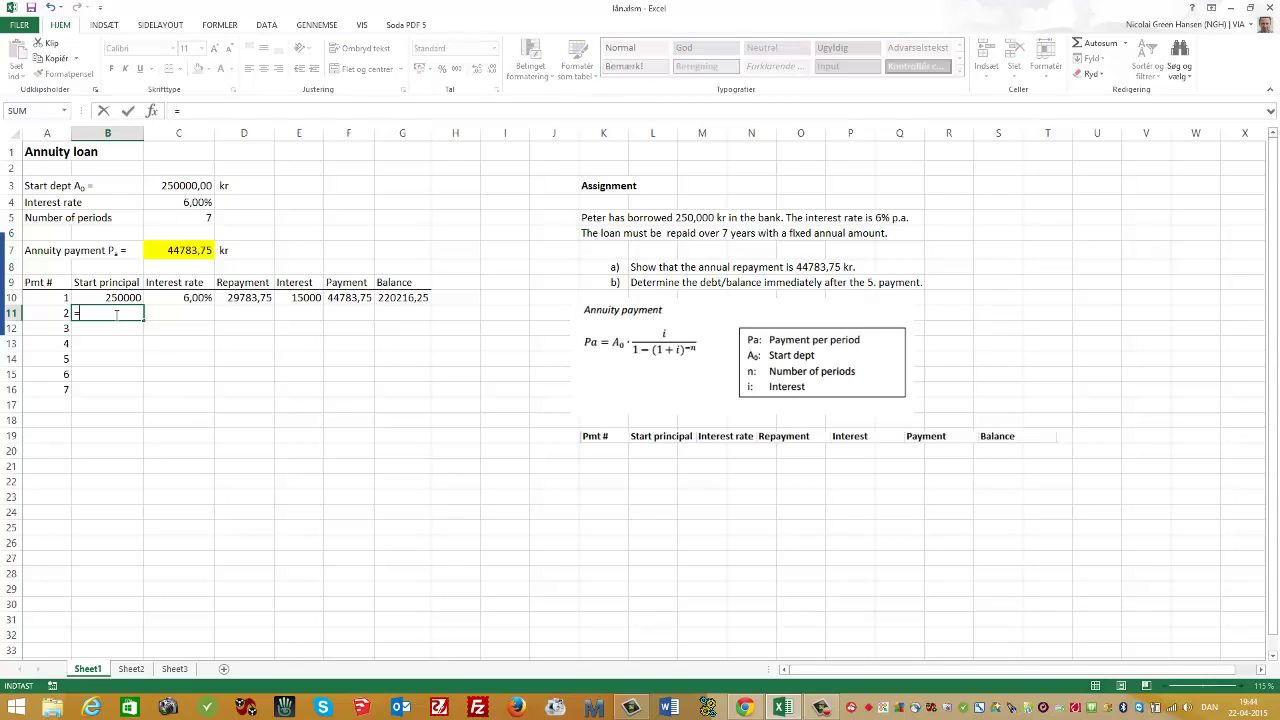
left_click(407, 297)
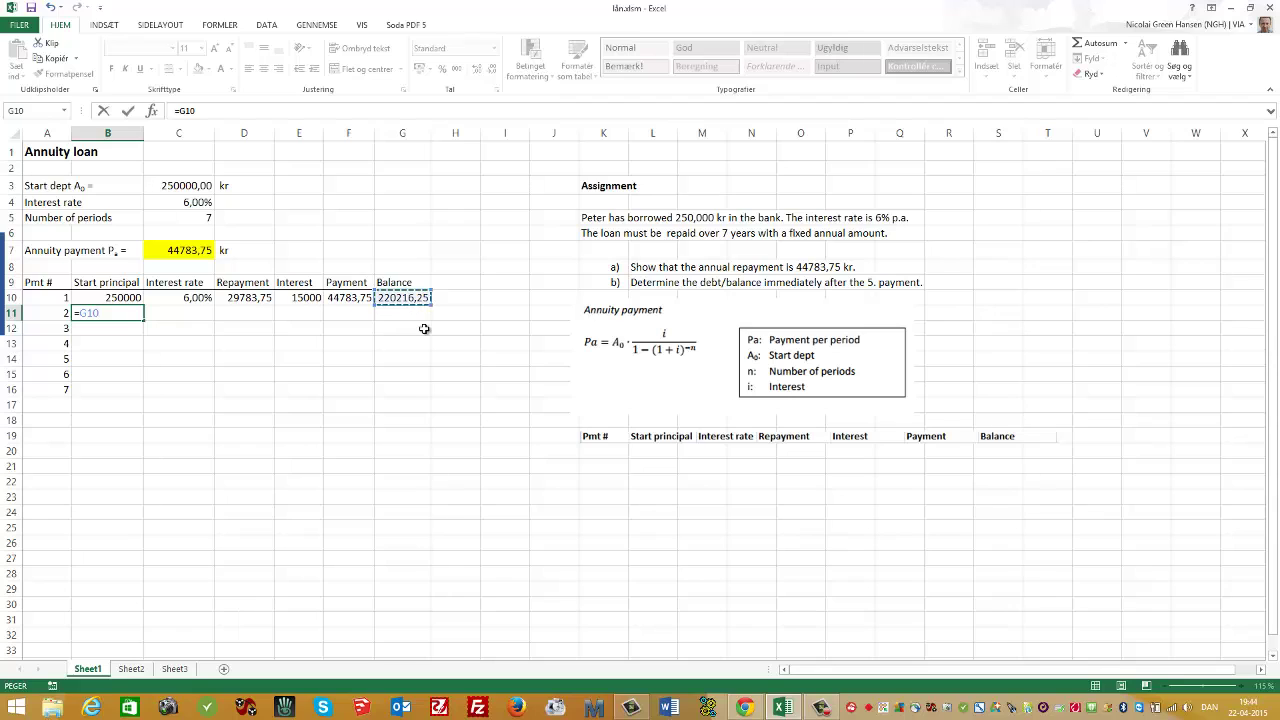
key("Return")
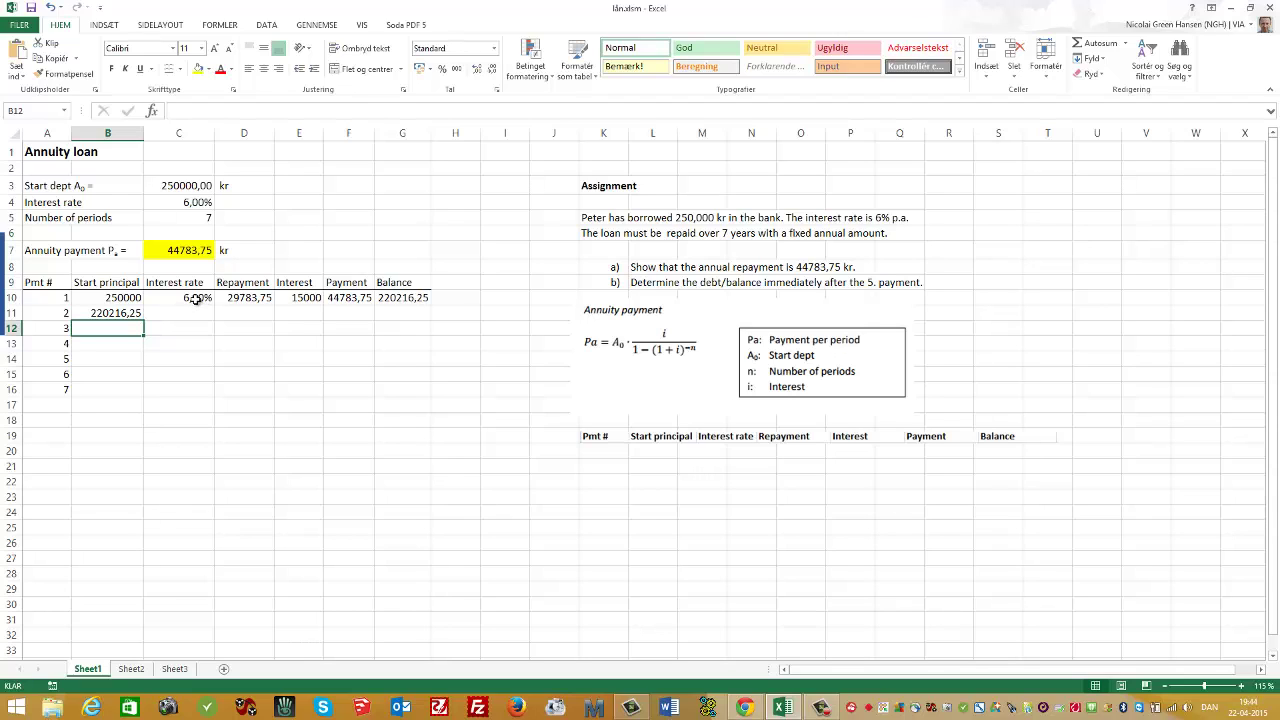
Step: Try to extend the relative interest rate formula from C10 down to C11, and undo it
left_click(197, 300)
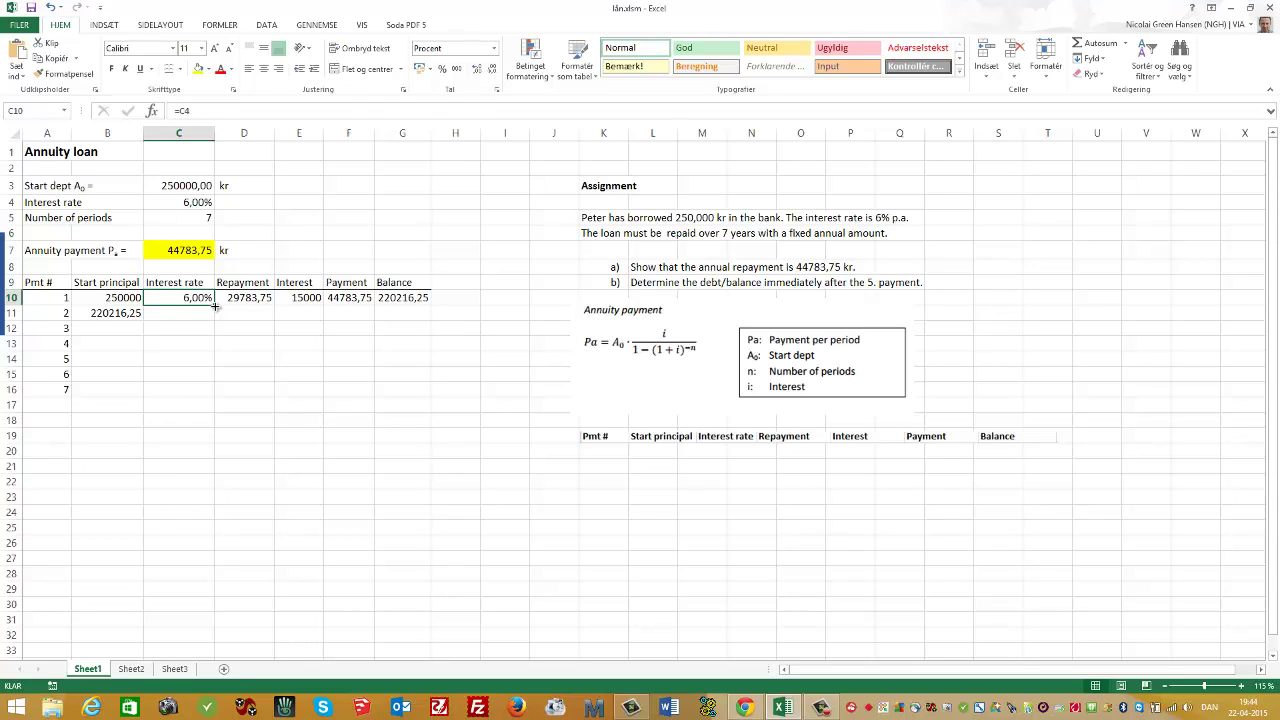
left_click_drag(215, 307, 208, 321)
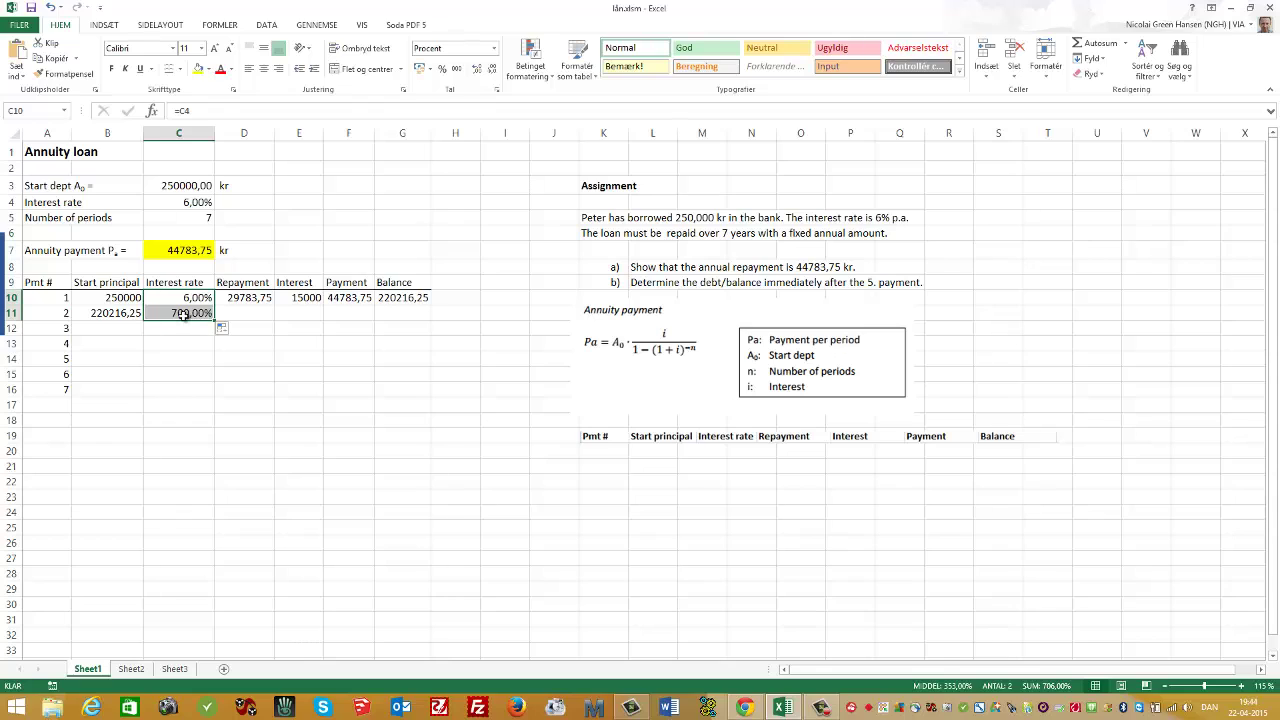
key("ctrl+z")
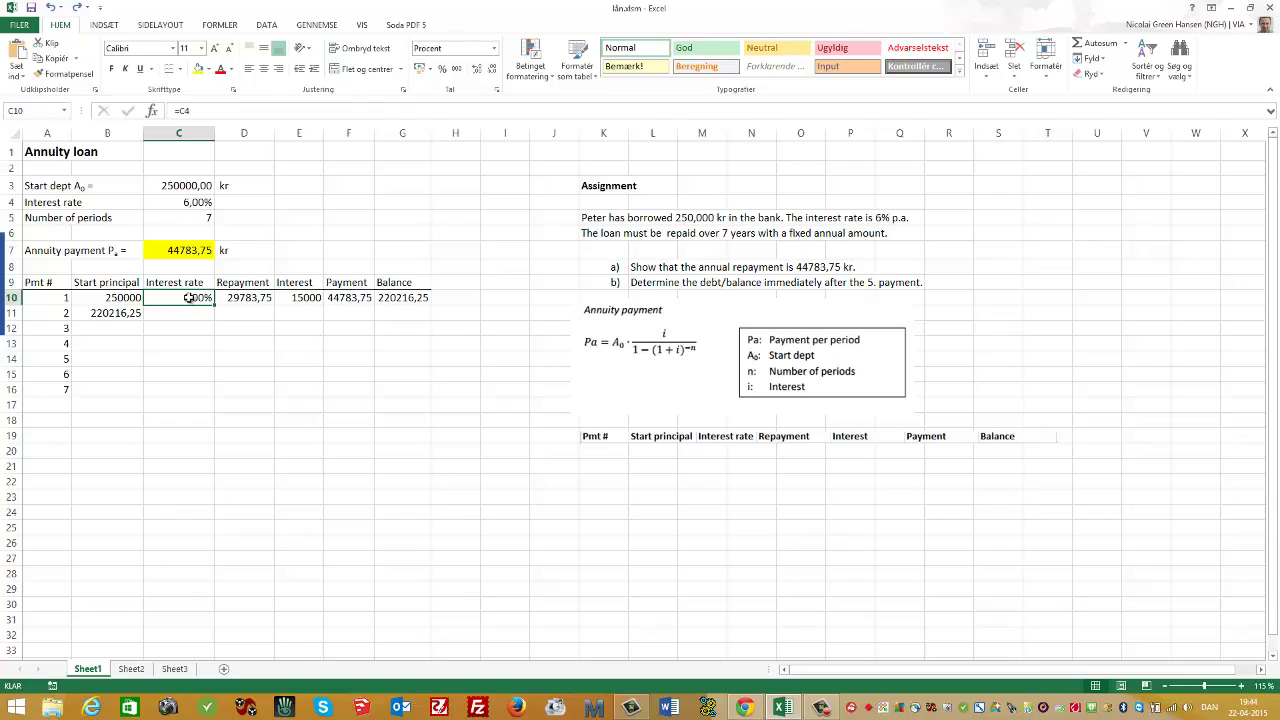
Step: Make the interest rate reference in C10 absolute so the formula reads =$C$4
left_click(185, 110)
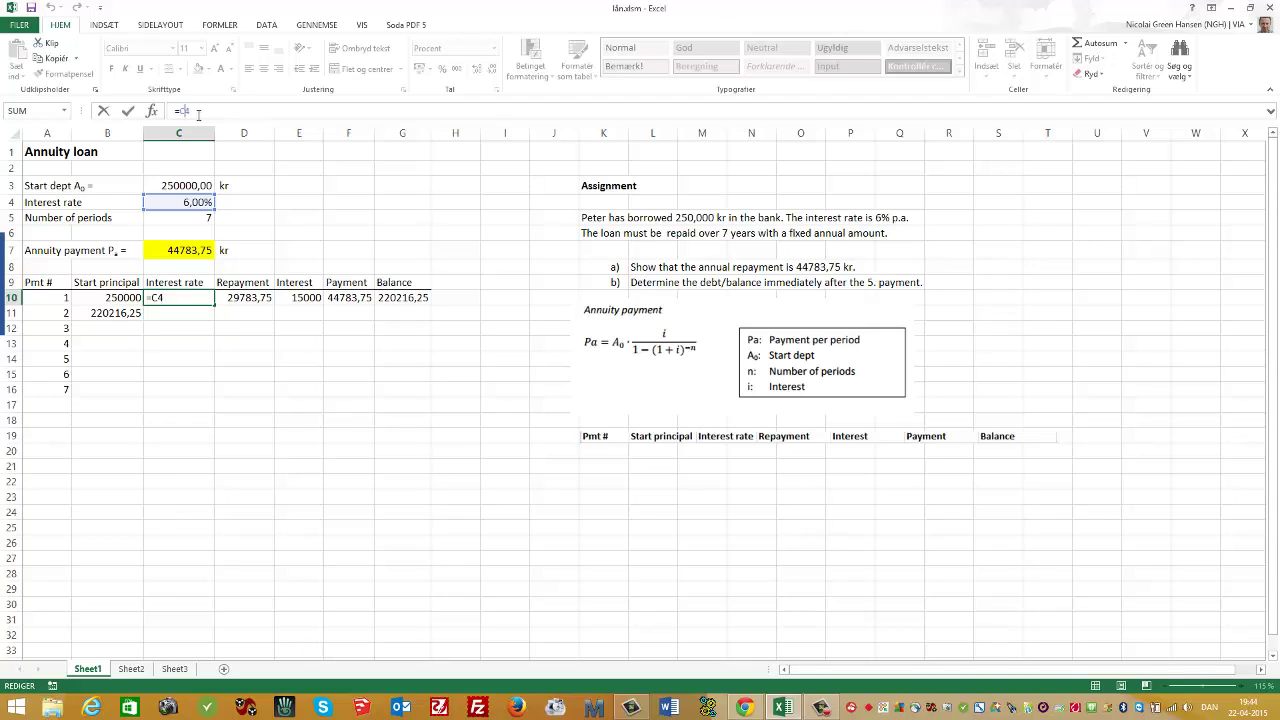
key("F4")
key("ctrl+Return")
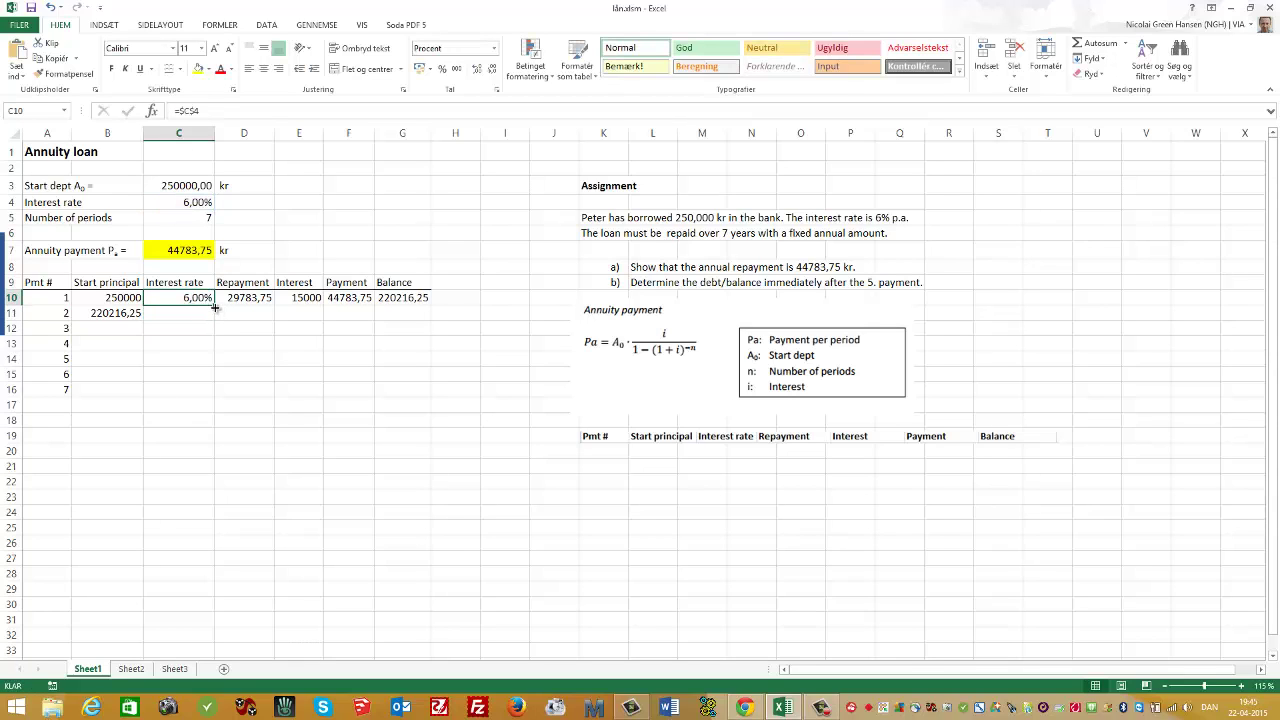
Step: Test the absolute interest rate formula by extending it from C10 down to C13, and undo the fill
left_click_drag(214, 304, 209, 348)
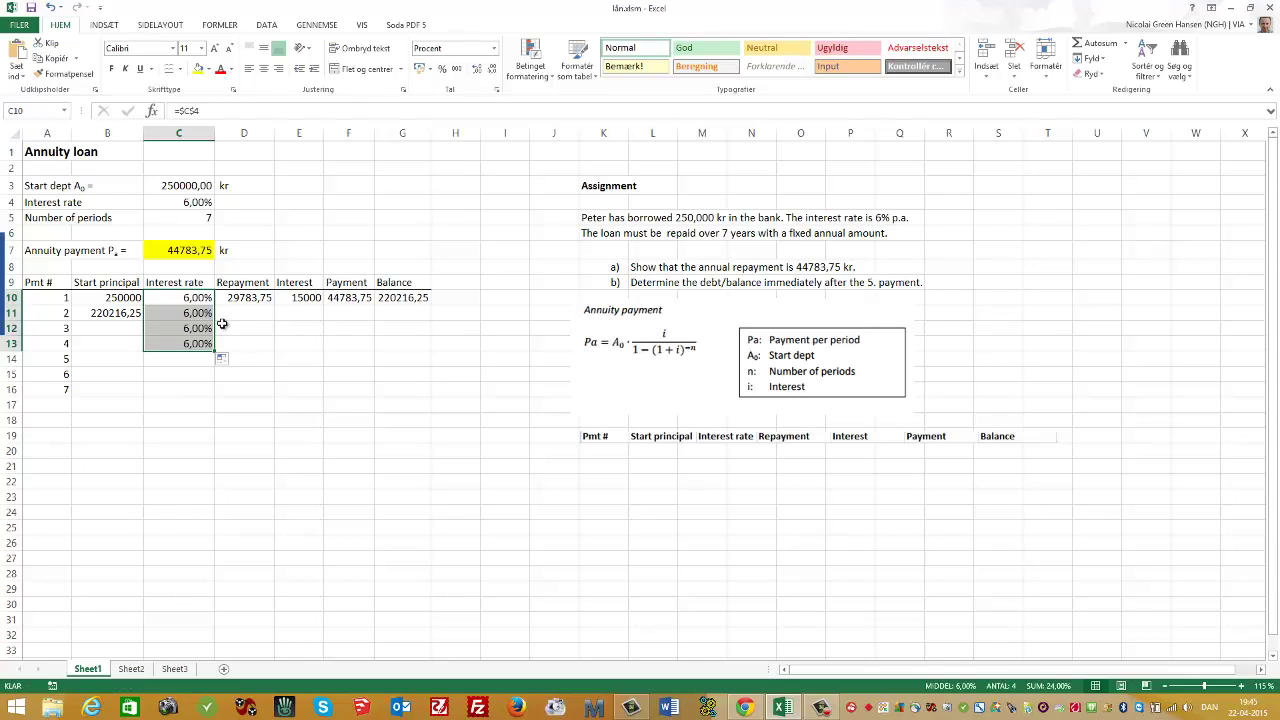
key("ctrl+z")
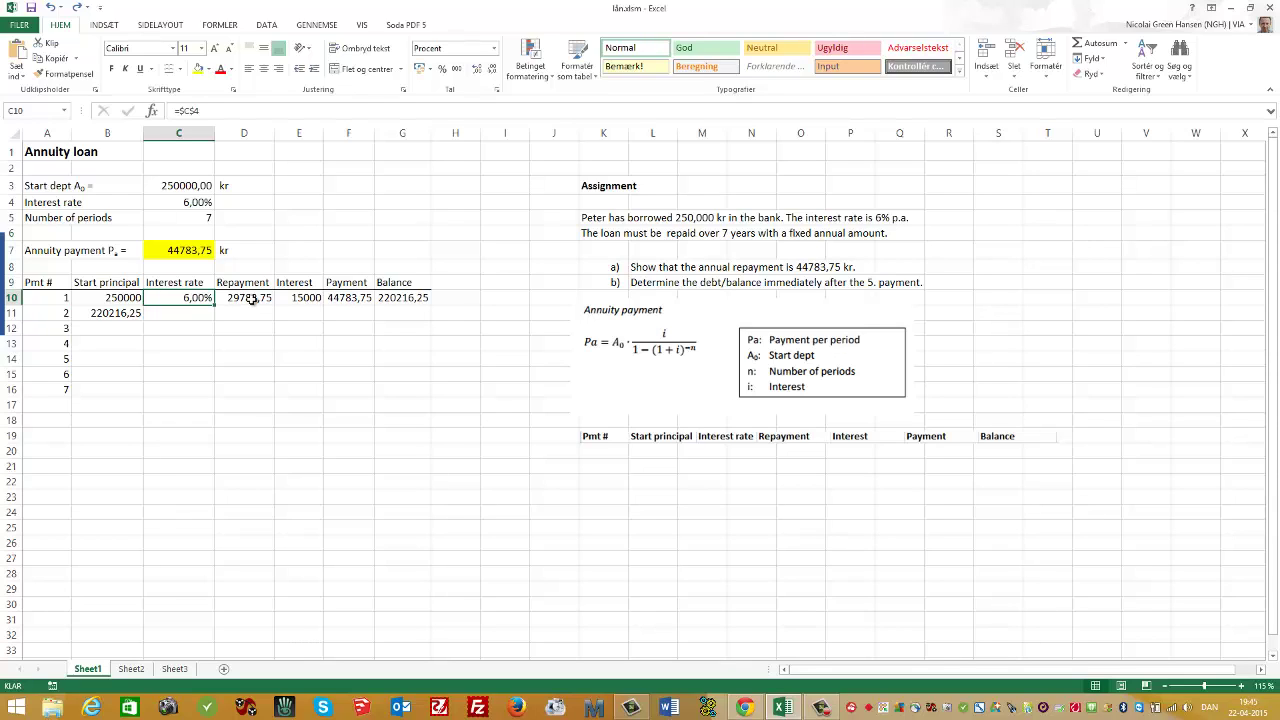
Step: Review the first payment row's formulas and make the annuity payment reference in F10 absolute so it reads =$C$7
left_click(251, 299)
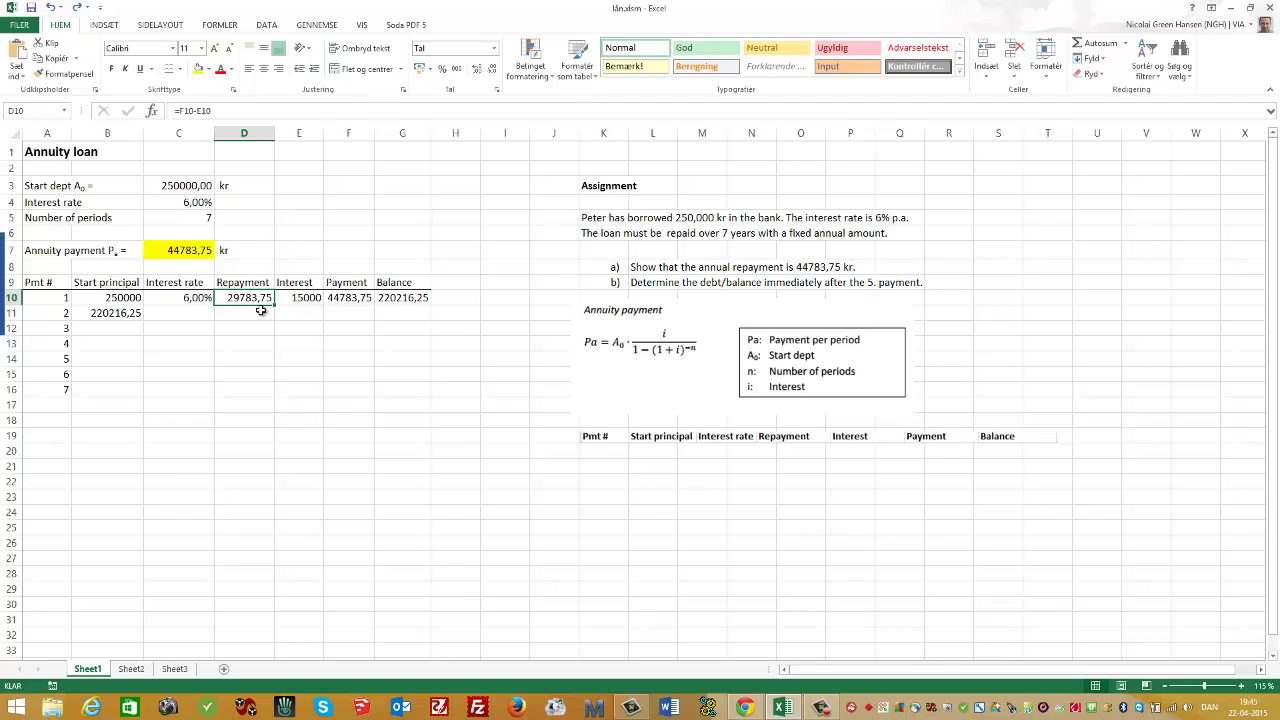
left_click(297, 300)
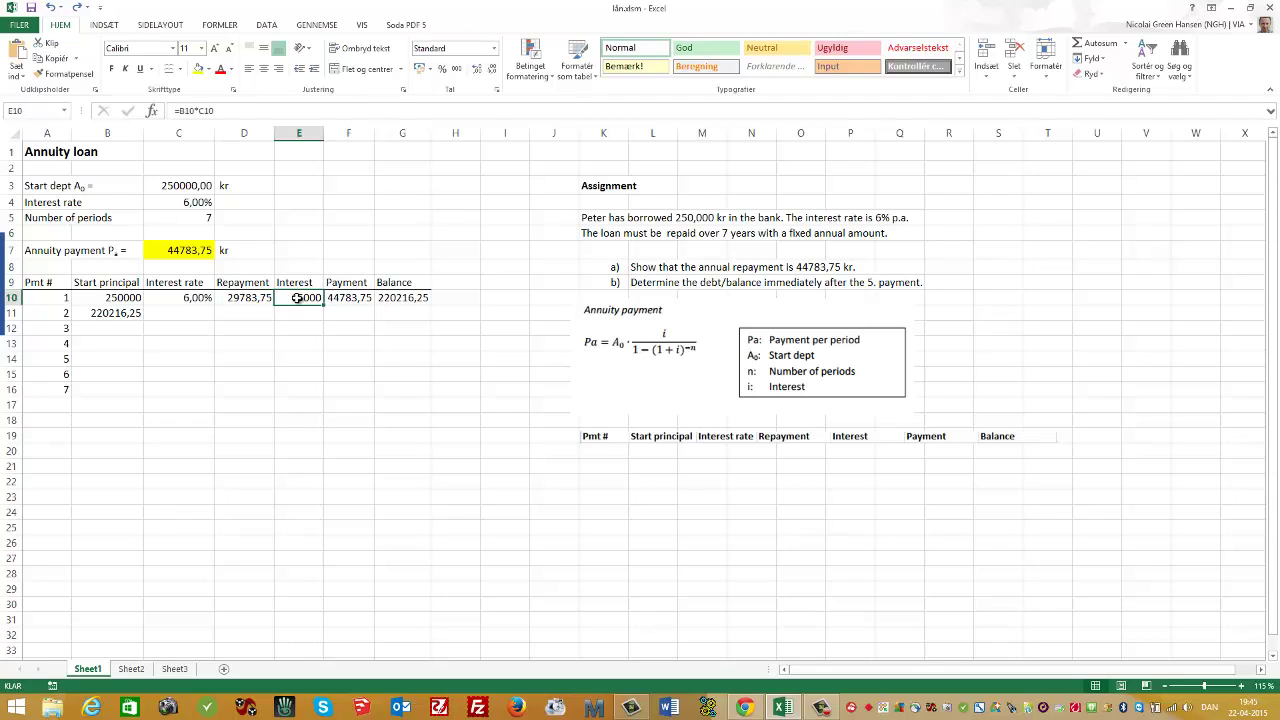
left_click(352, 299)
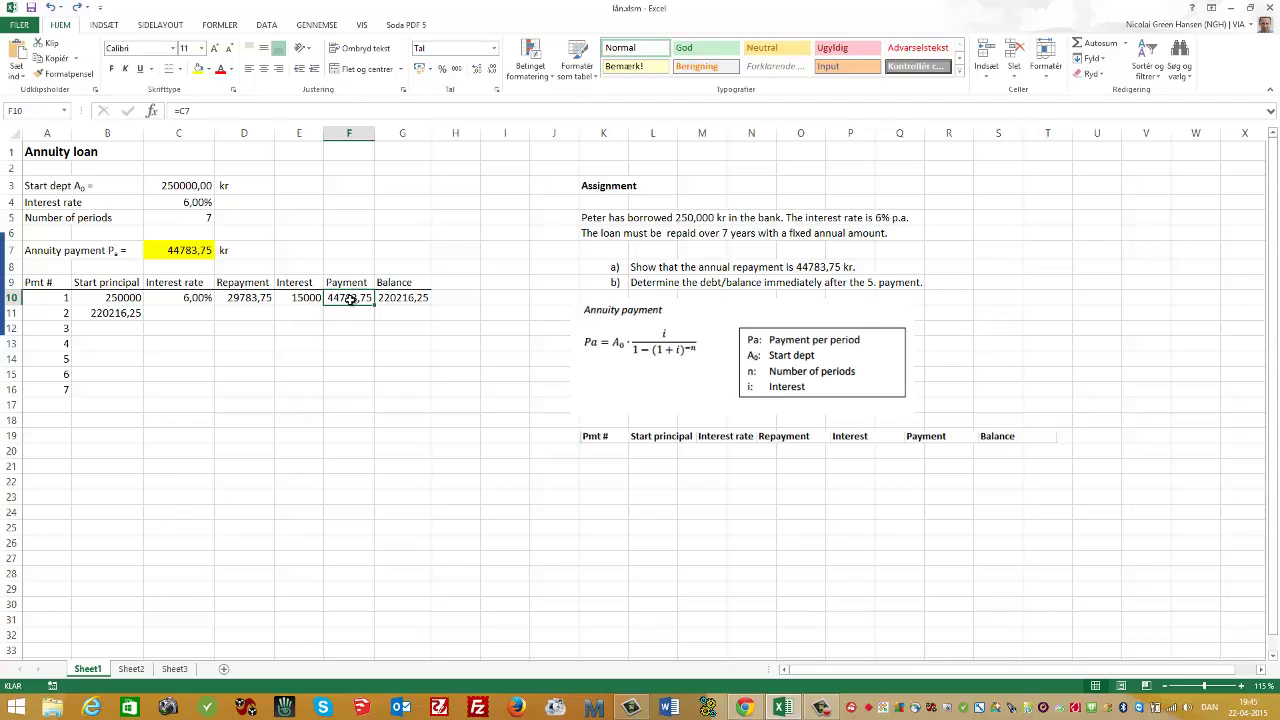
left_click(185, 111)
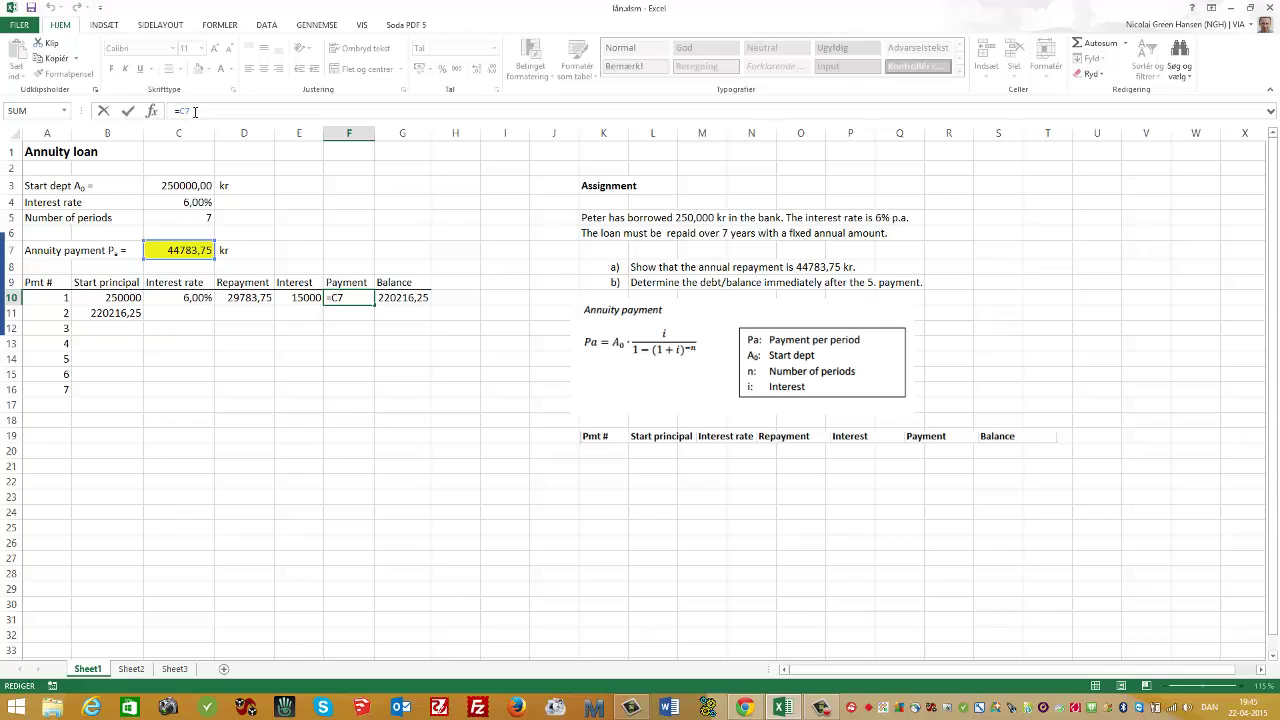
key("F4")
key("Return")
Step: Test the absolute payment formula by extending it from F10 down to F12, and undo the fill
left_click(360, 298)
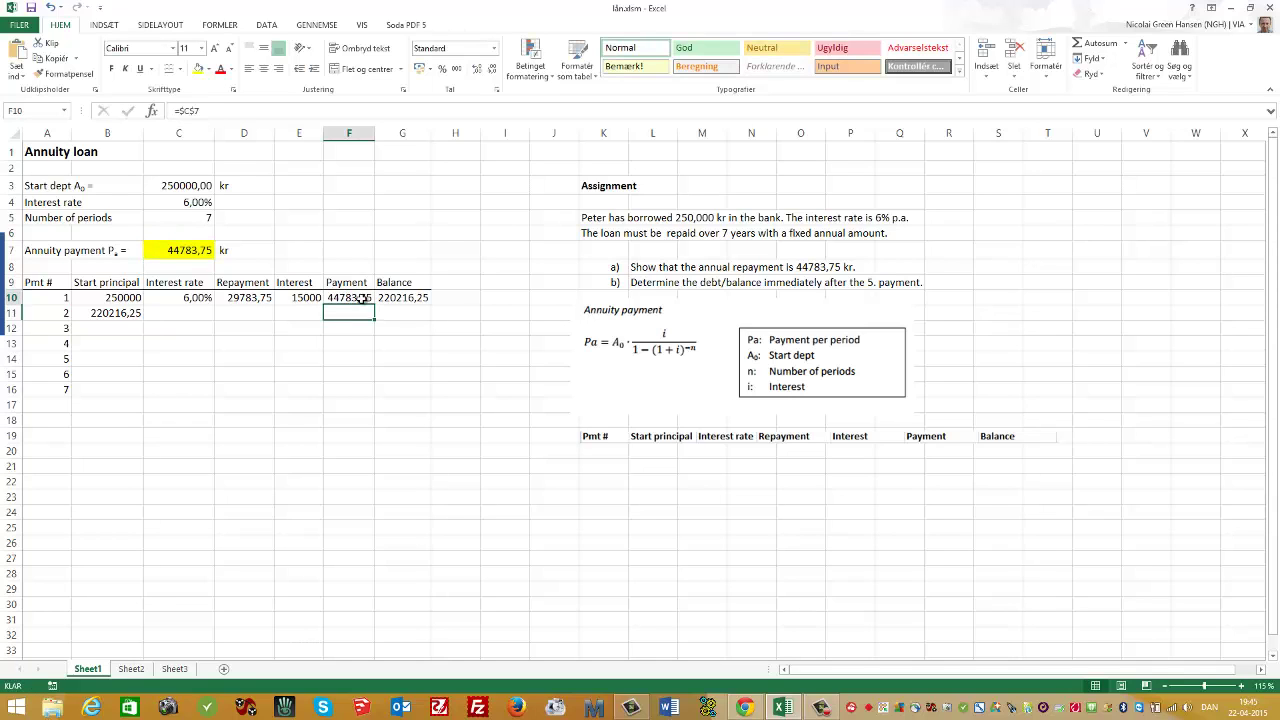
left_click_drag(376, 305, 372, 330)
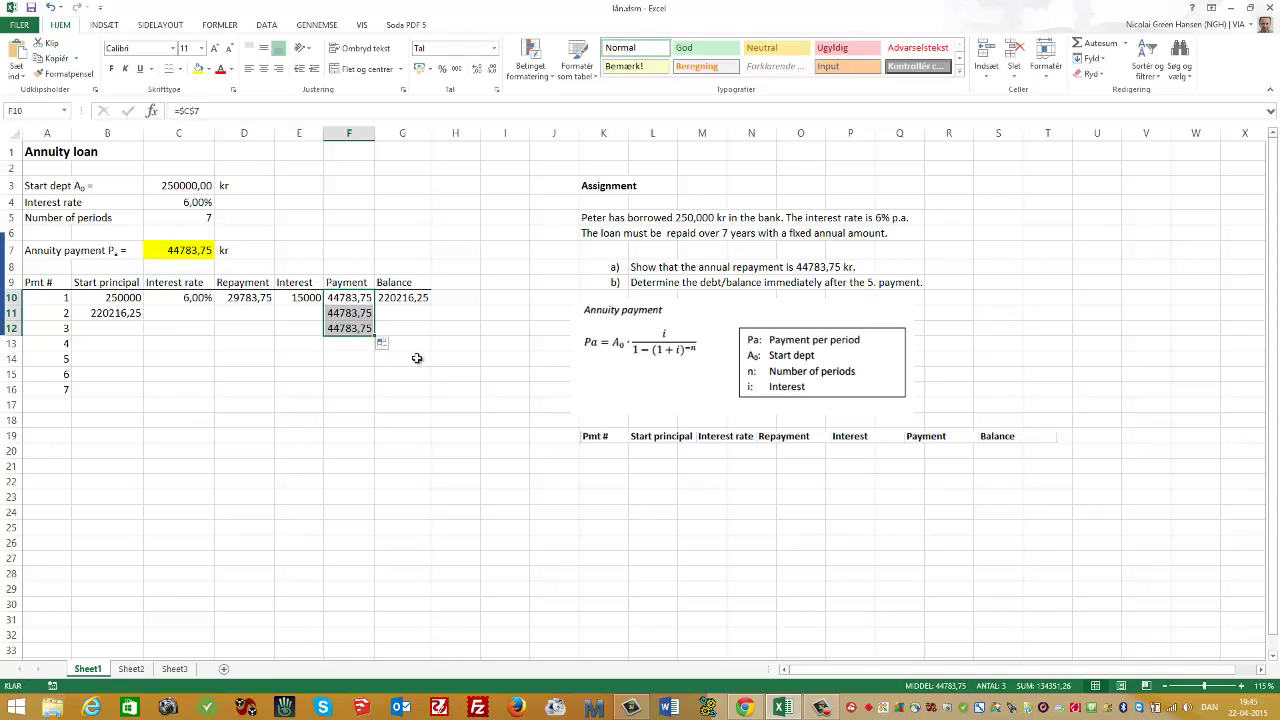
left_click(417, 358)
key("ctrl+z")
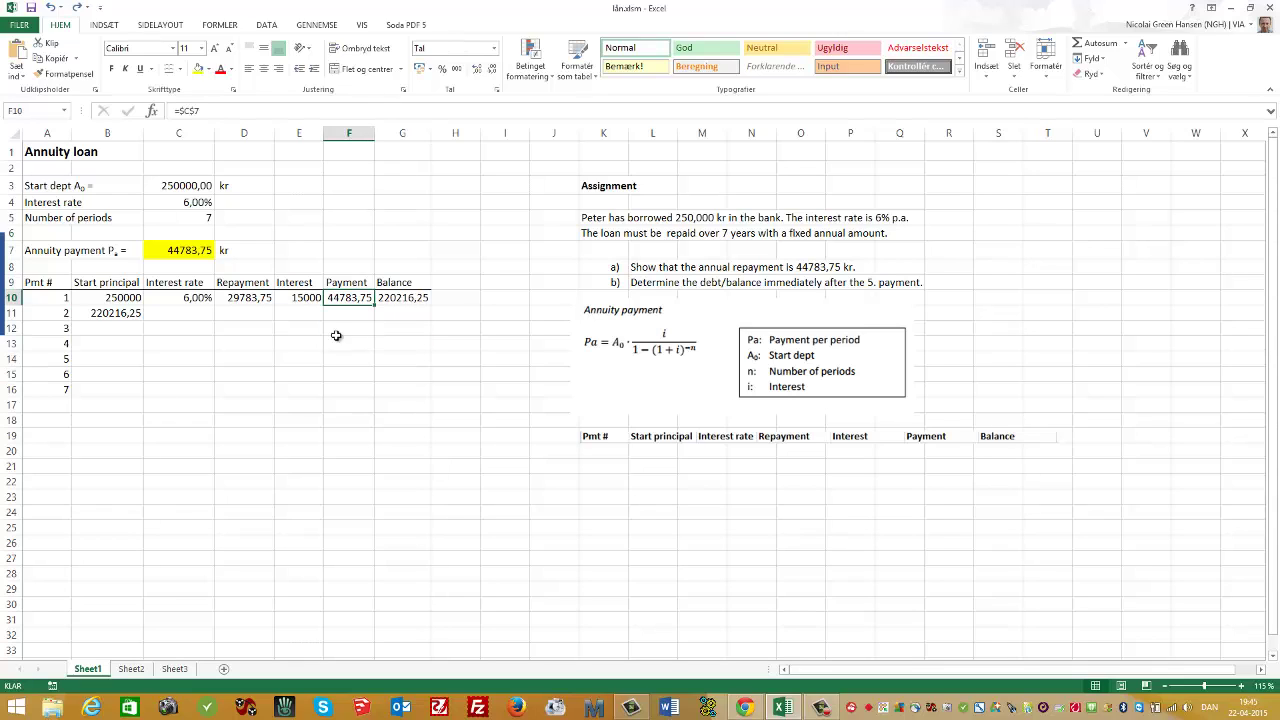
Step: Extend the interest rate, repayment, interest, payment and balance formulas from C10:G10 down to row 11
left_click(297, 329)
left_click(205, 298)
left_click_drag(208, 298, 401, 300)
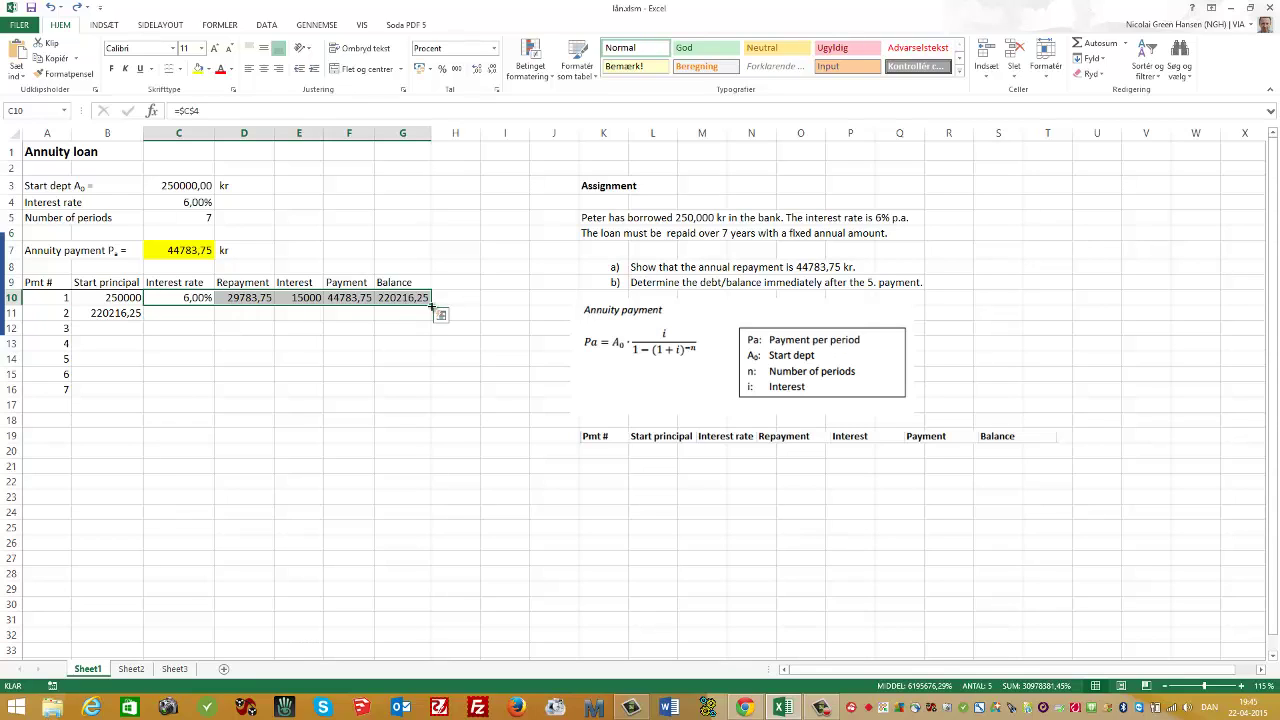
left_click_drag(431, 313, 274, 334)
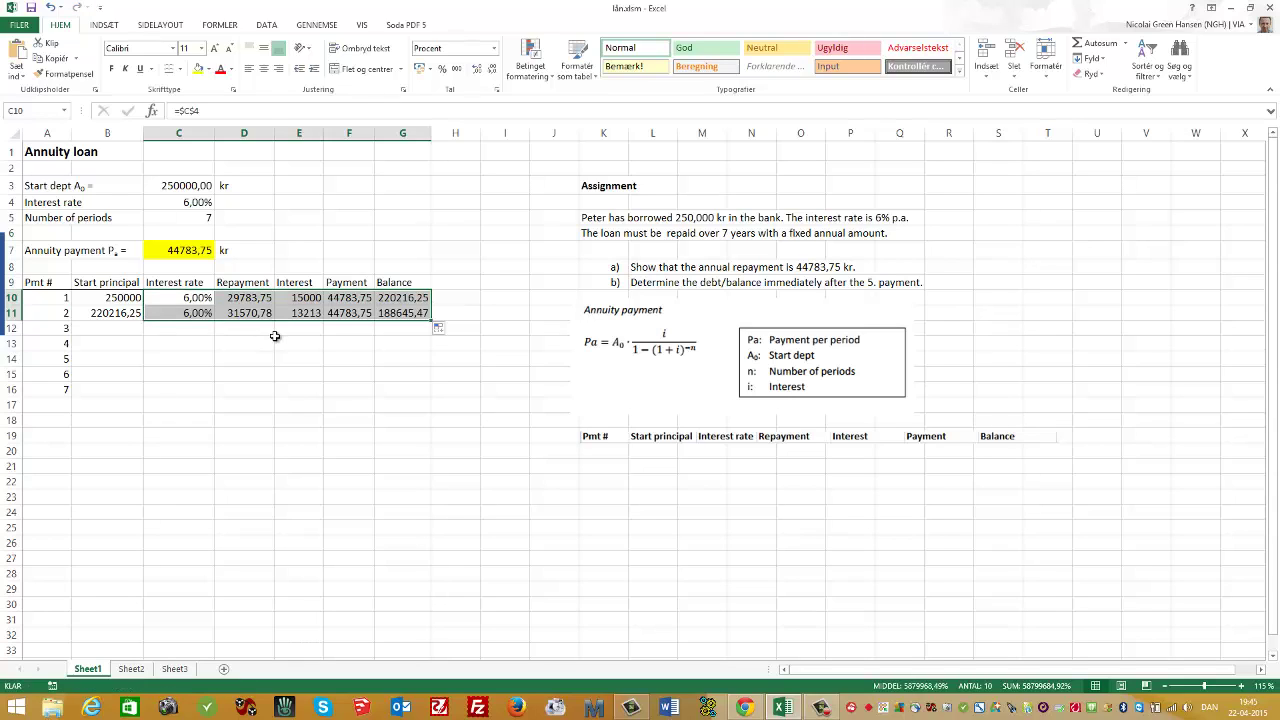
left_click(276, 340)
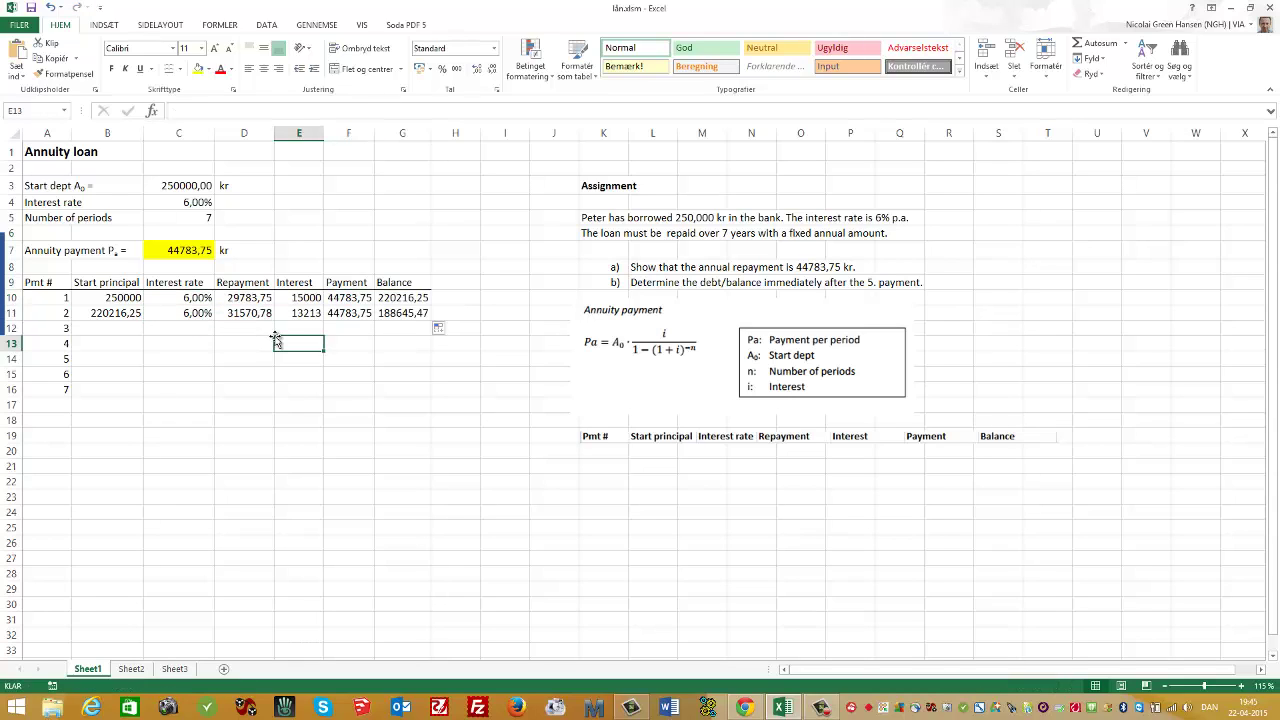
Step: Fill the second payment's formulas in B11:G11 down to row 16 and check the final balance in G16
left_click(108, 314)
left_click_drag(159, 317, 424, 396)
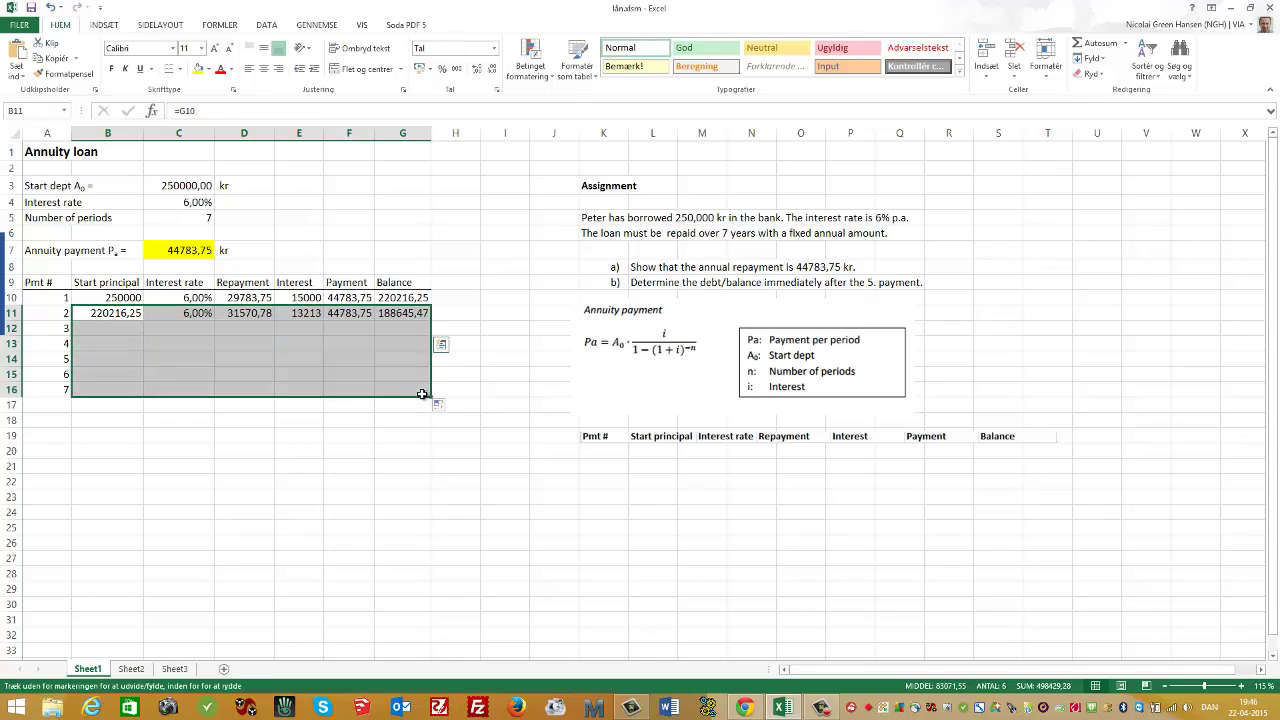
left_click(443, 392)
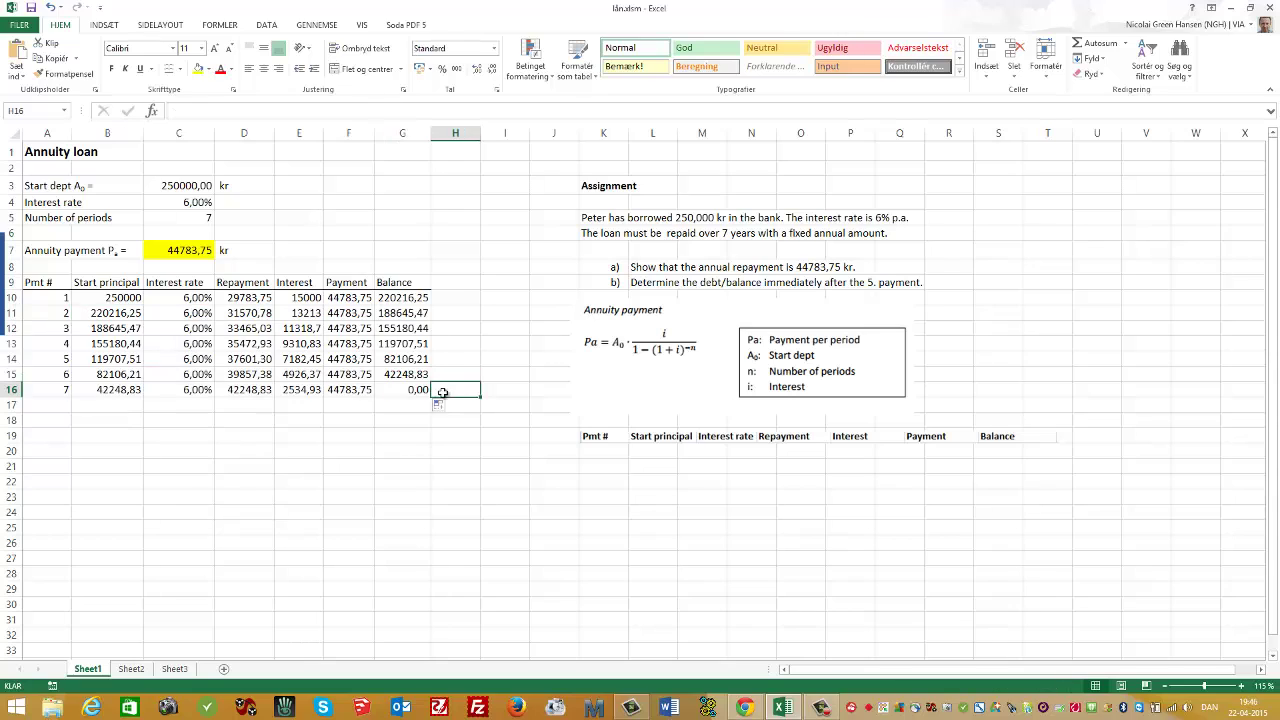
left_click(414, 392)
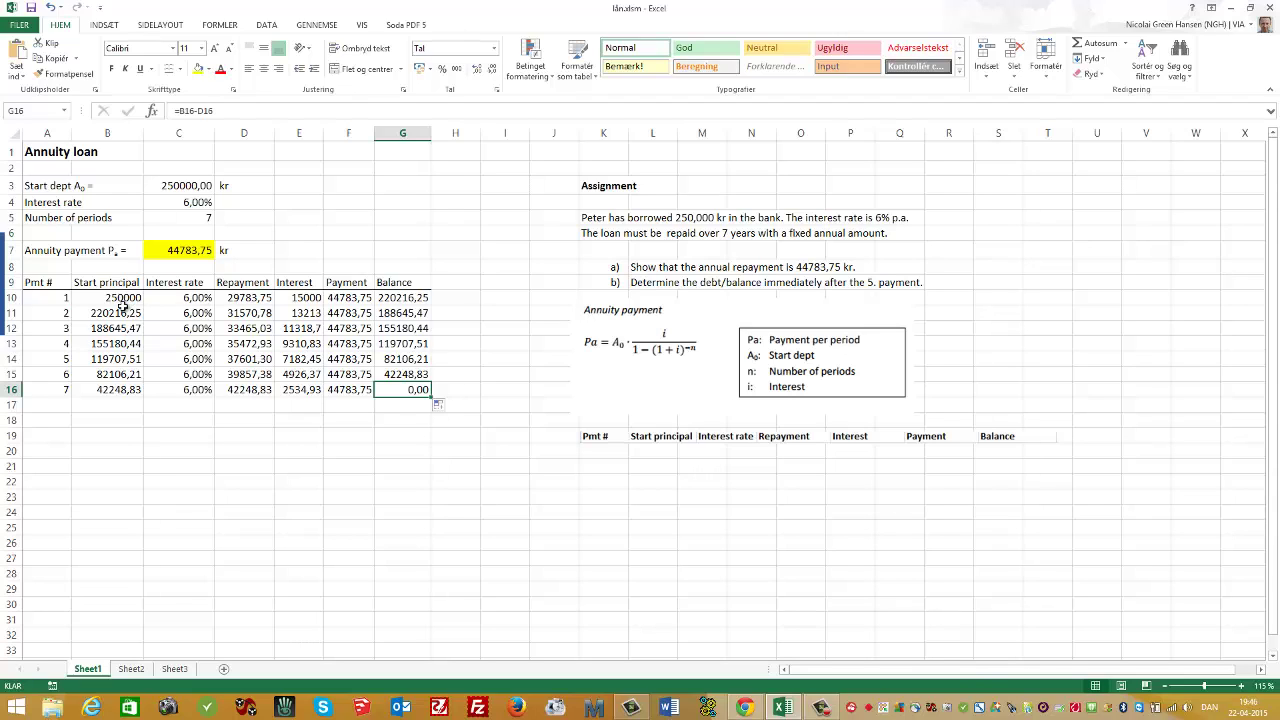
Step: Format the start principals in B10:B16 and the amounts in D10:G16 as numbers with two decimals
left_click_drag(125, 303, 128, 389)
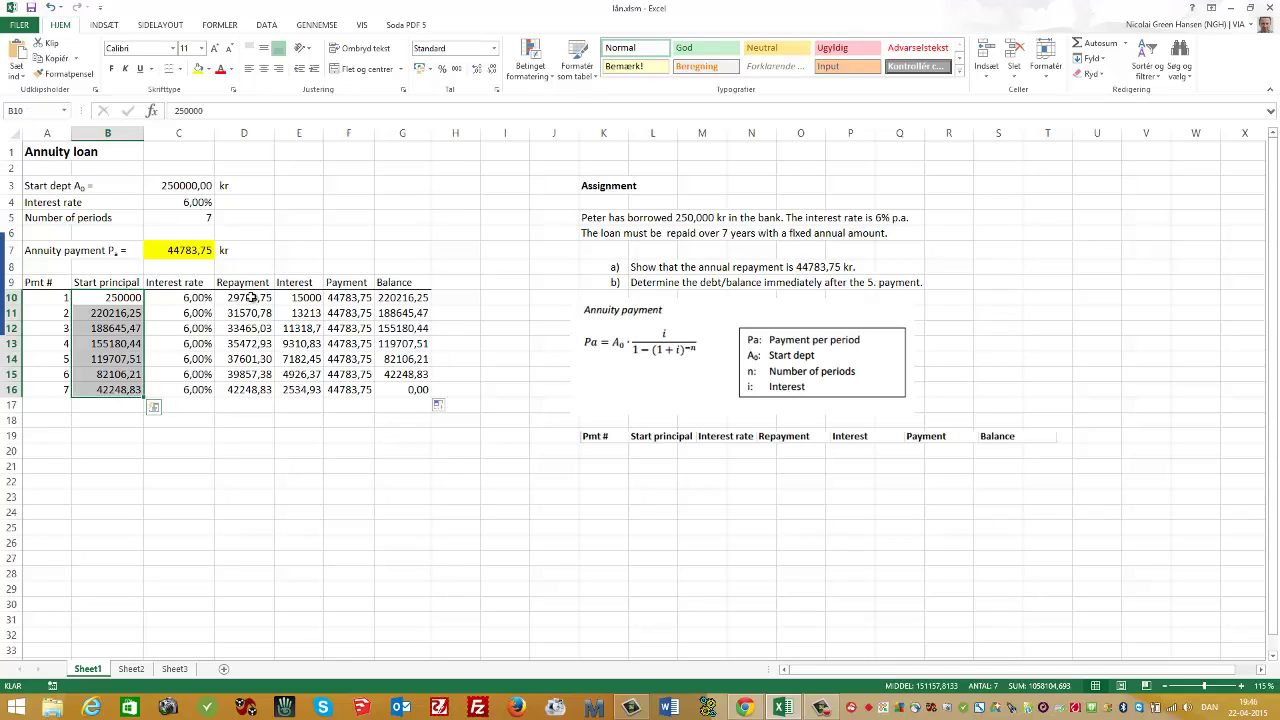
left_click_drag(250, 297, 412, 390, "ctrl")
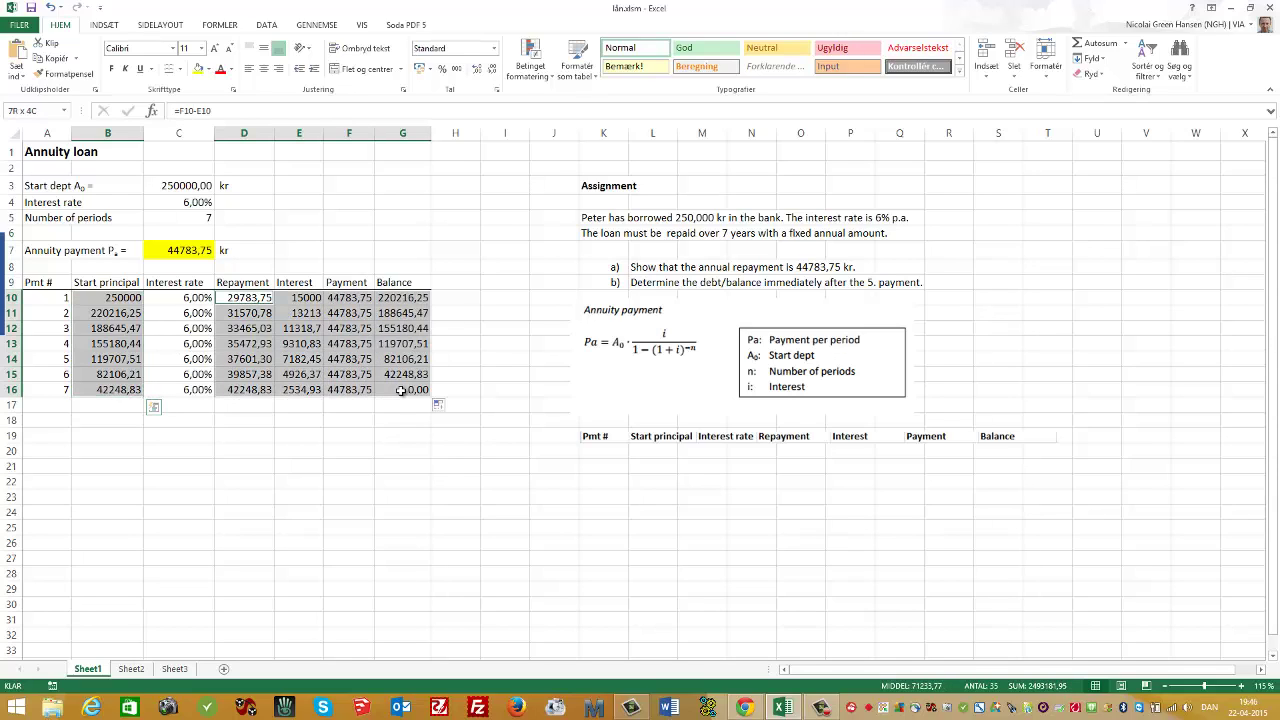
right_click(357, 354)
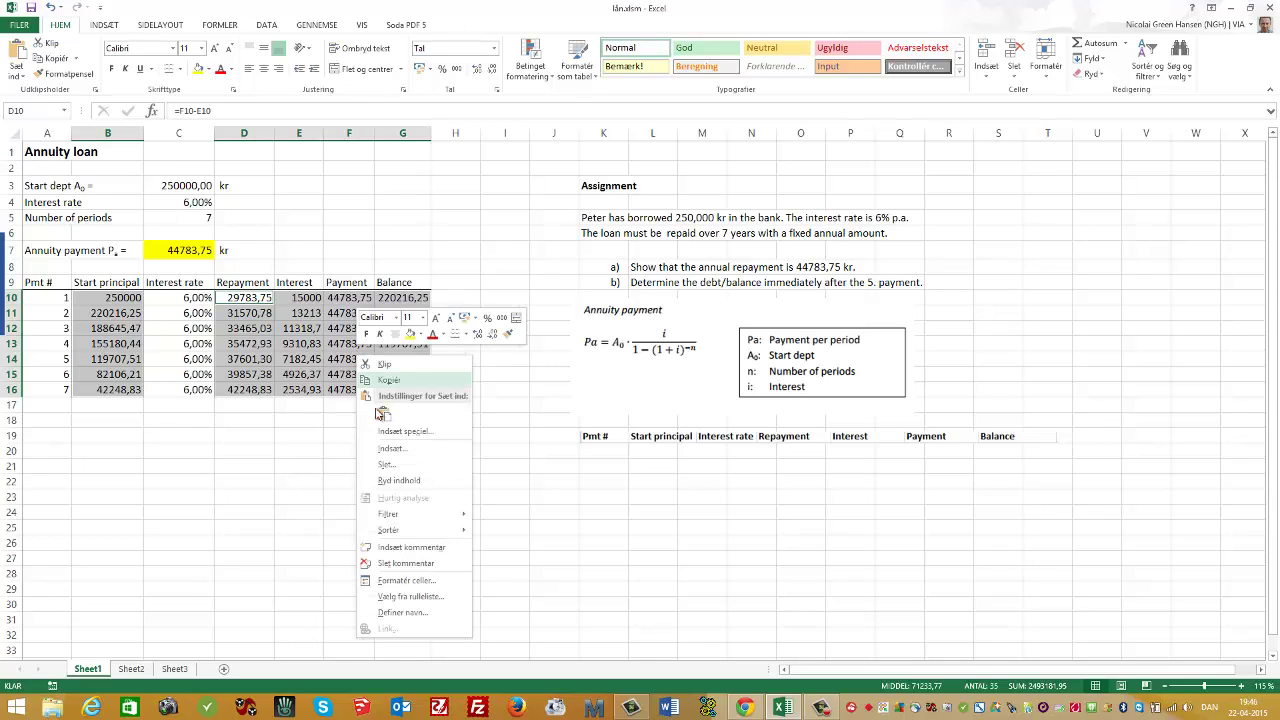
left_click(404, 581)
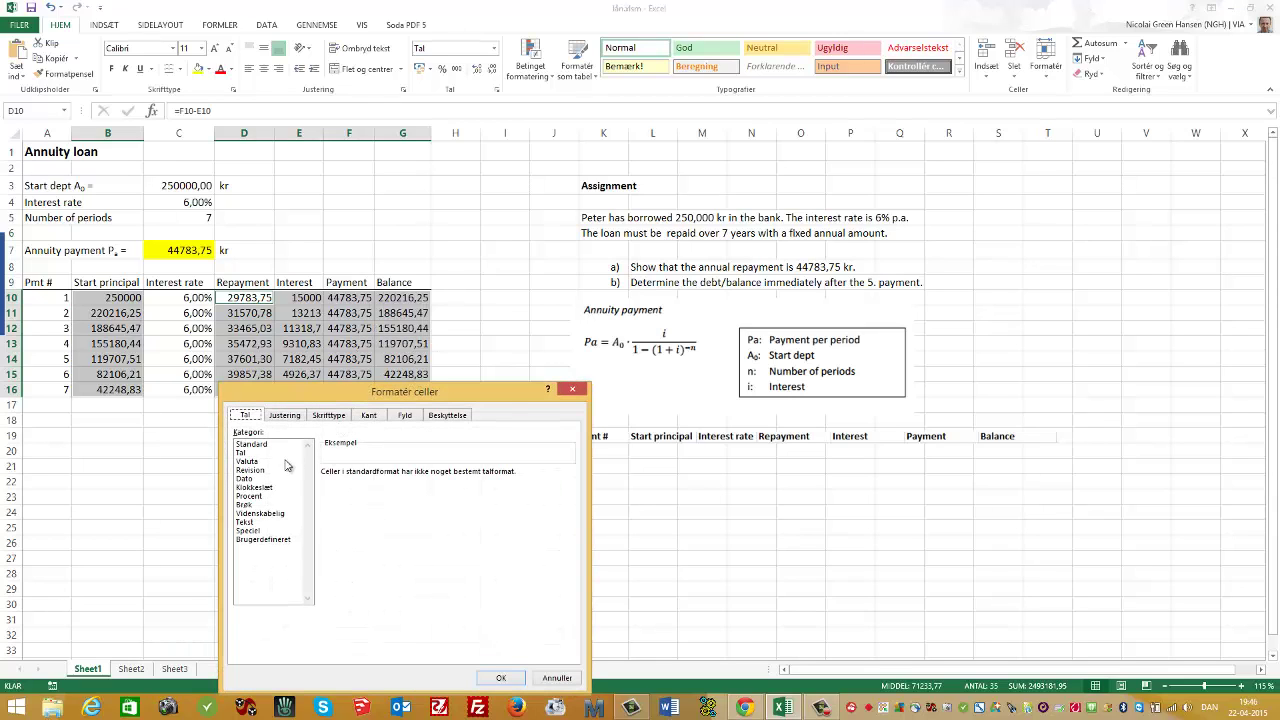
left_click(250, 453)
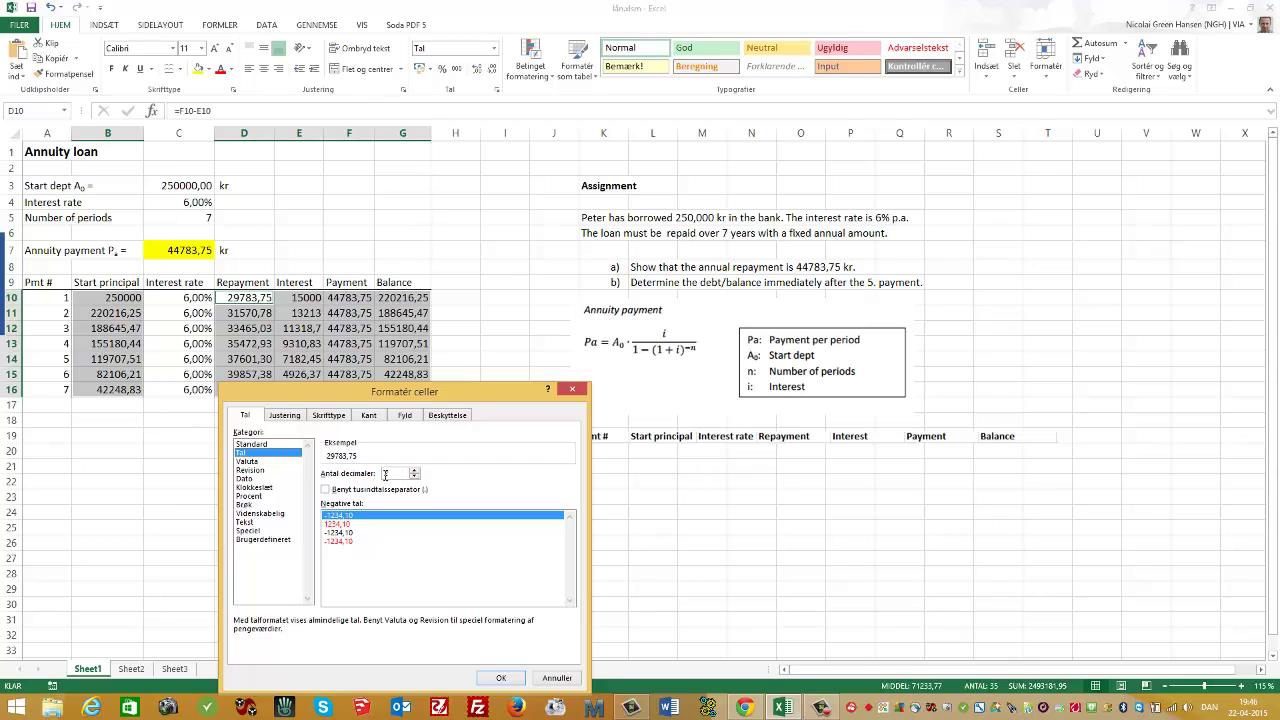
left_click(501, 678)
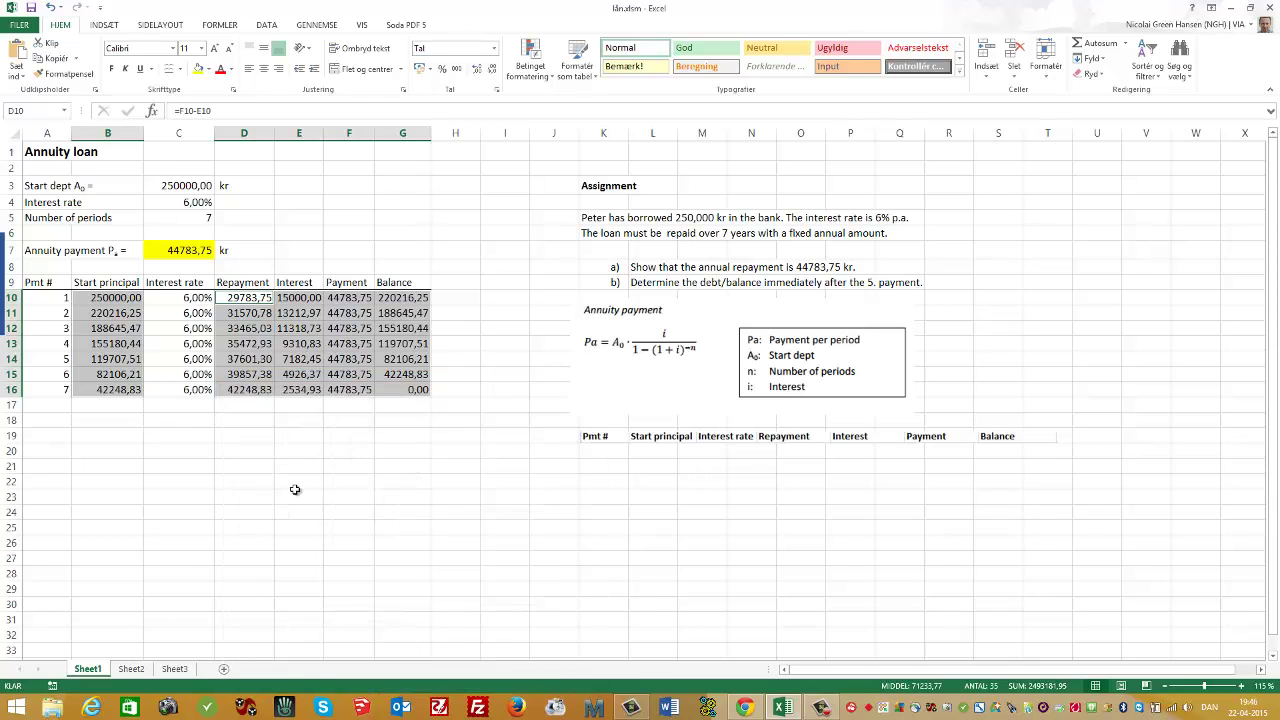
left_click(266, 478)
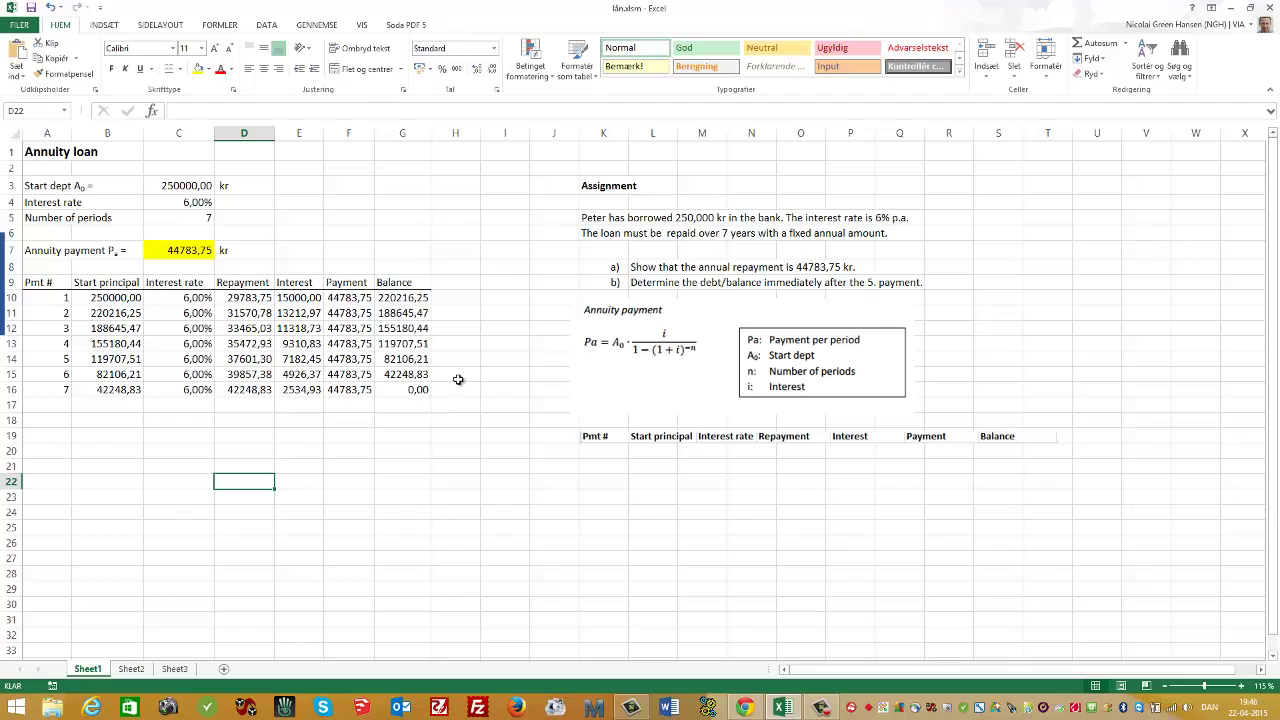
Step: Highlight the balance after the fifth payment in G14 with a yellow fill
left_click(410, 360)
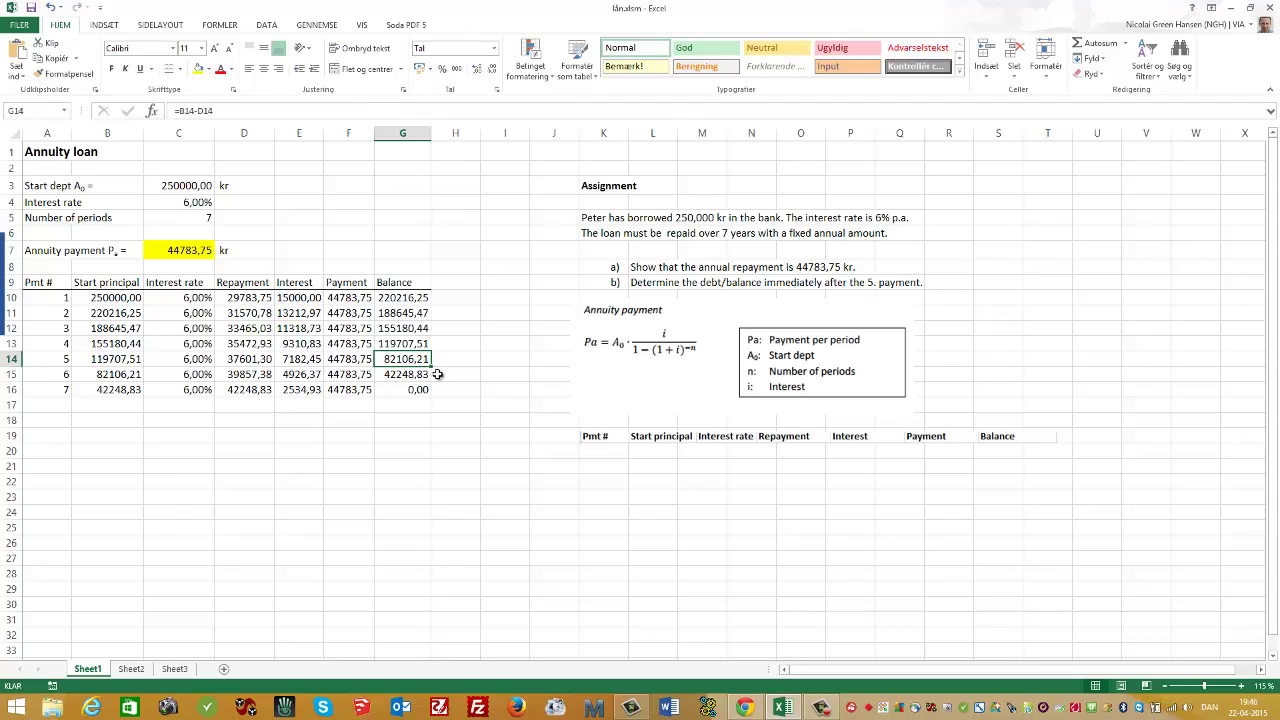
right_click(414, 362)
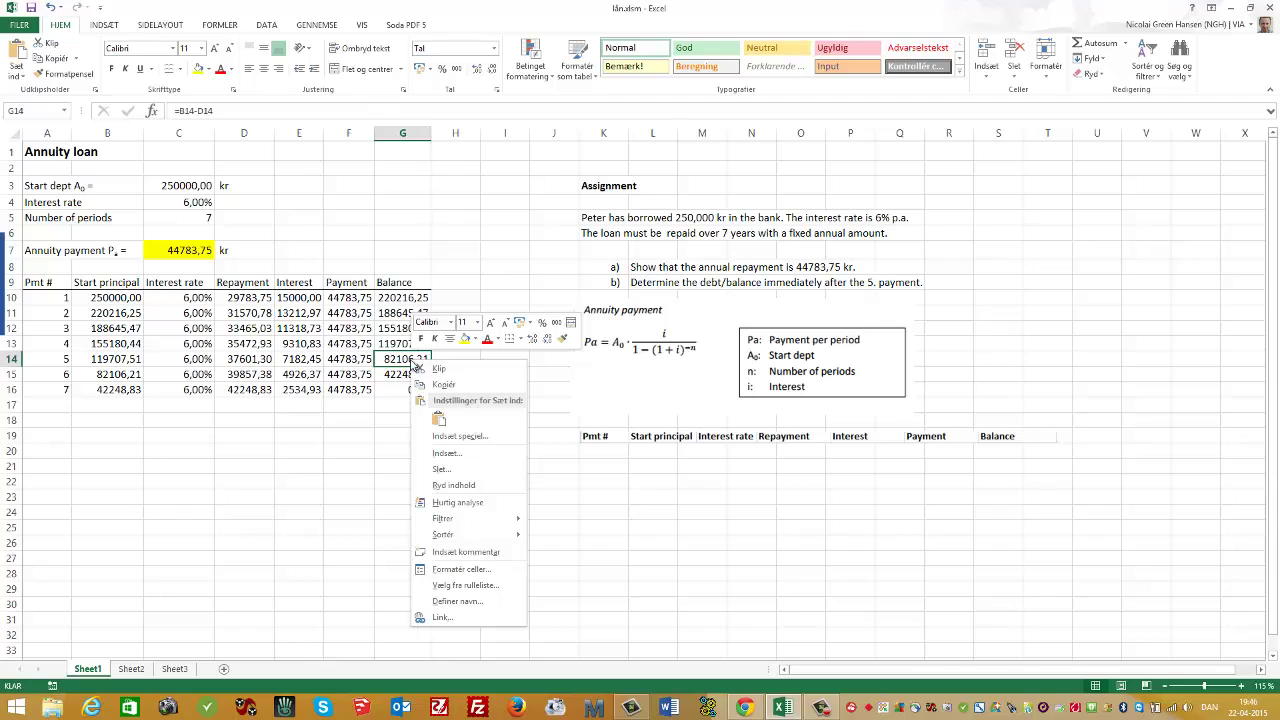
left_click(390, 356)
left_click(198, 68)
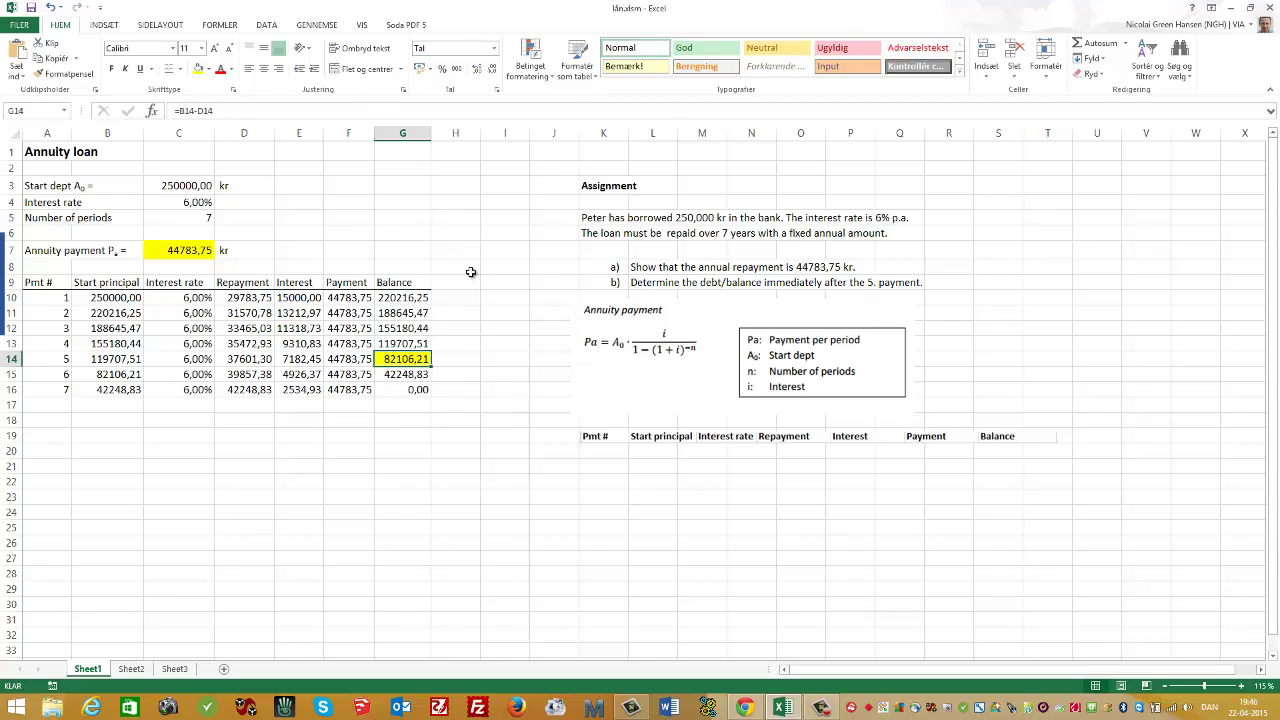
left_click(470, 272)
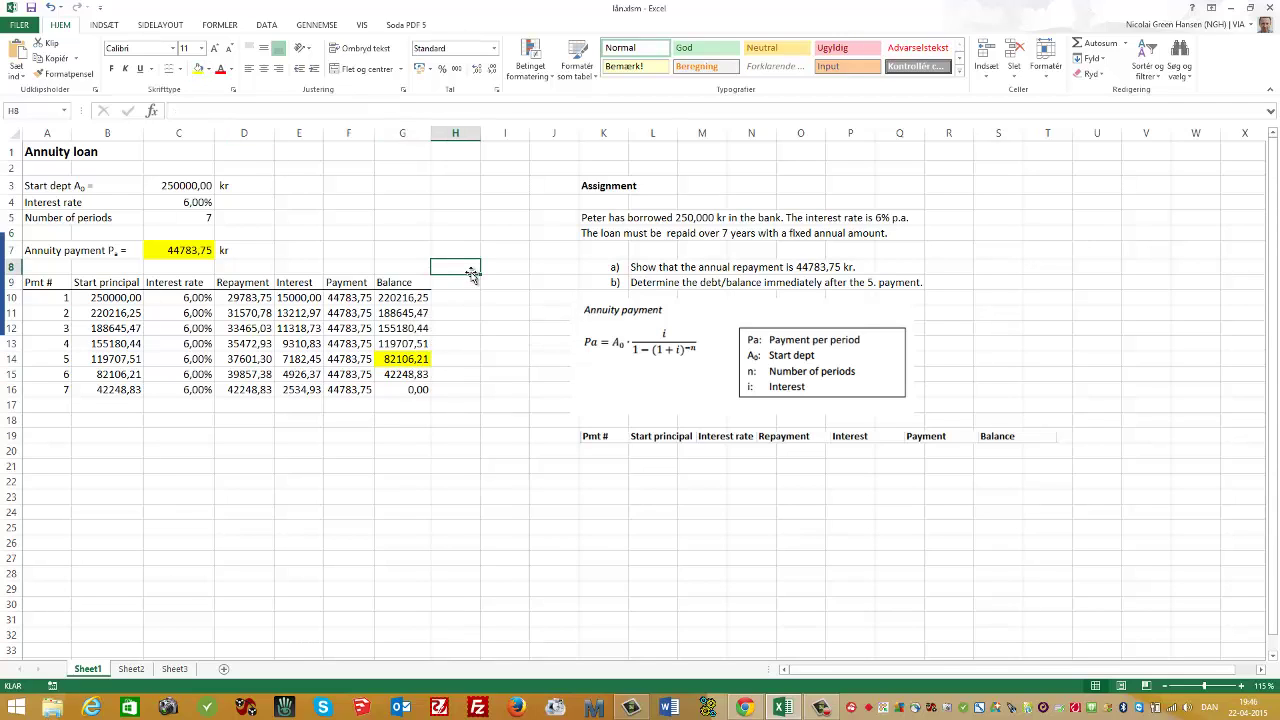